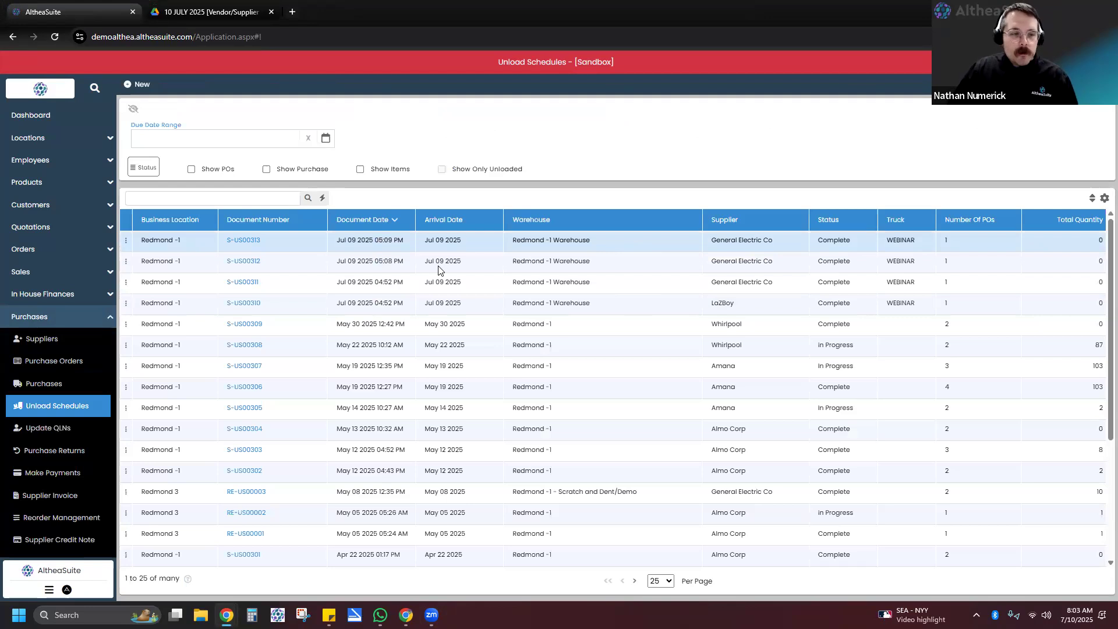
# Step: Create a new supplier invoice and choose LaZBoy as its supplier
pyautogui.scroll(-1, 95, 455)
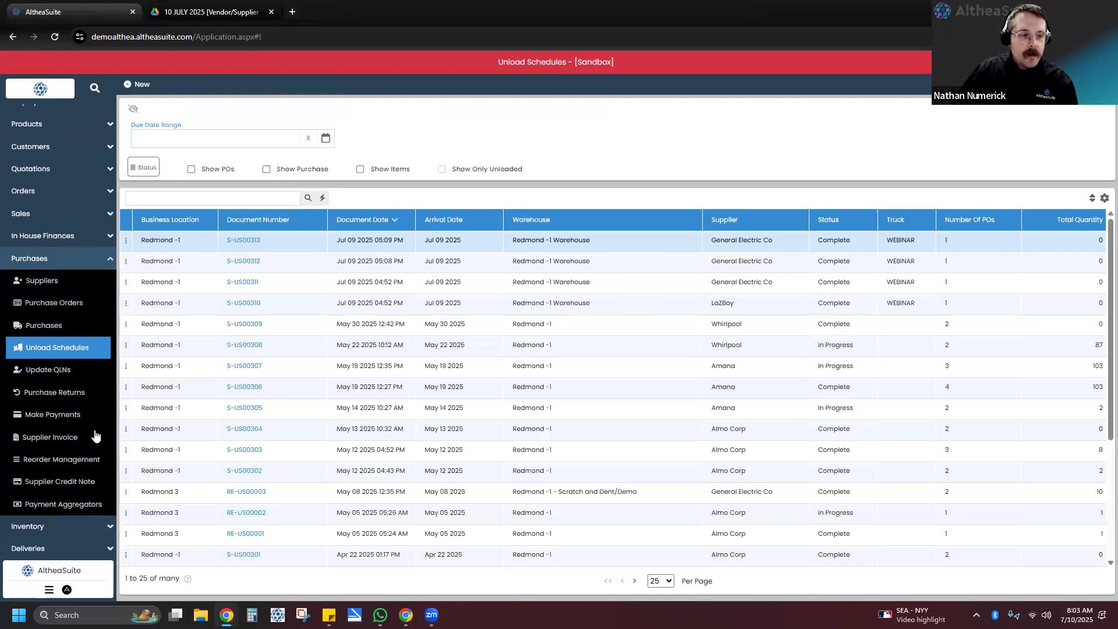
pyautogui.click(63, 439)
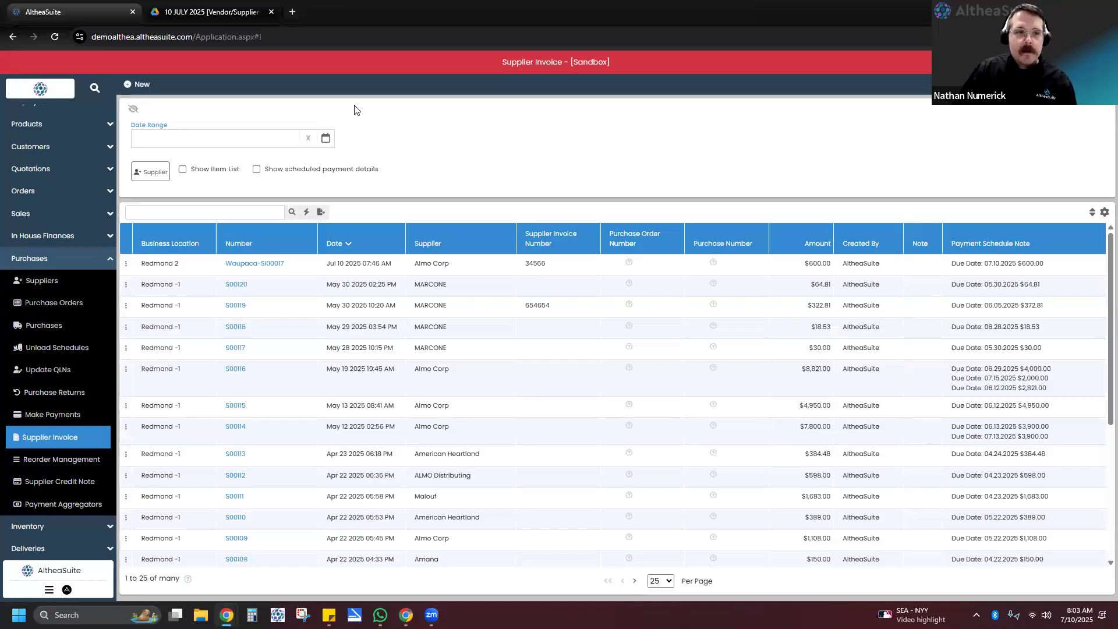
pyautogui.click(143, 85)
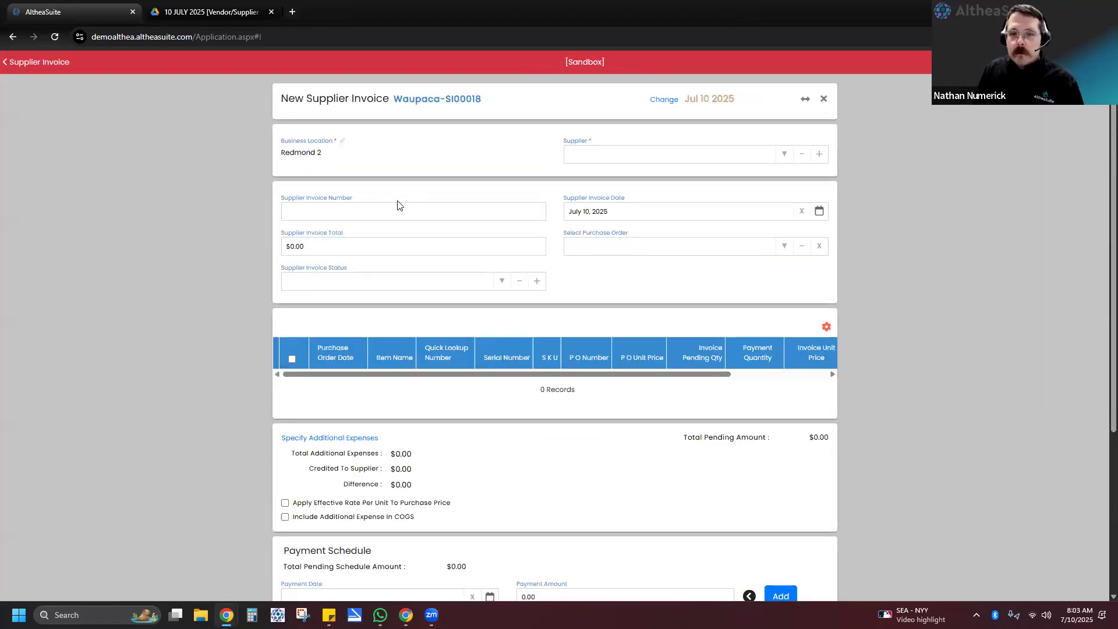
pyautogui.click(706, 147)
pyautogui.write('laz')
pyautogui.click(674, 171)
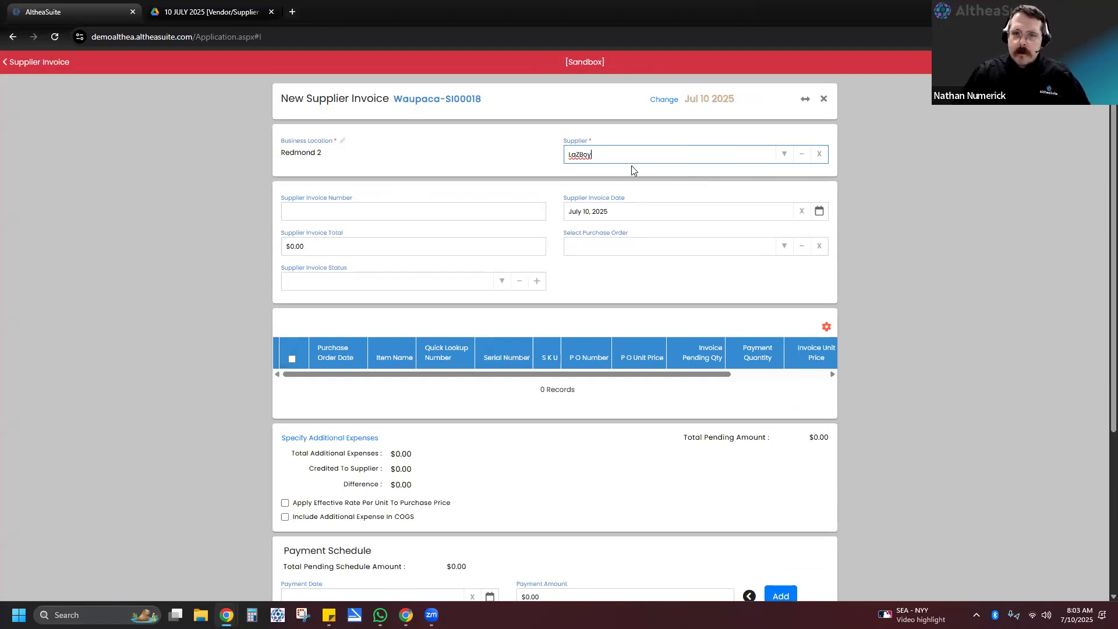
# Step: Load the items of the LaZBoy purchase order dated Jul 09 2025 into the supplier invoice
pyautogui.click(322, 210)
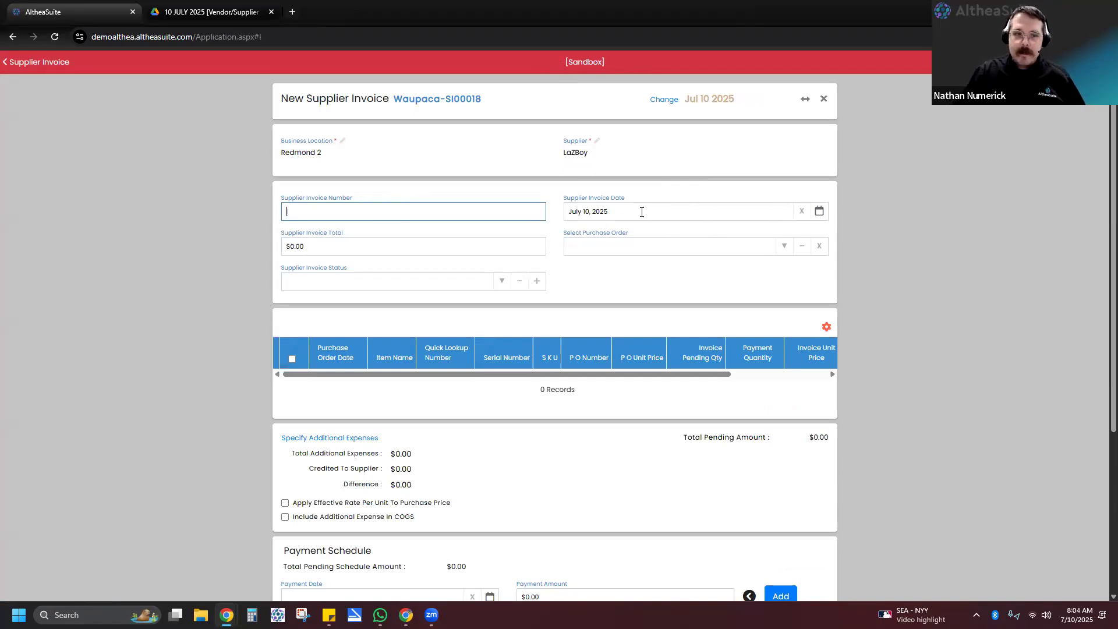
pyautogui.press('Tab')
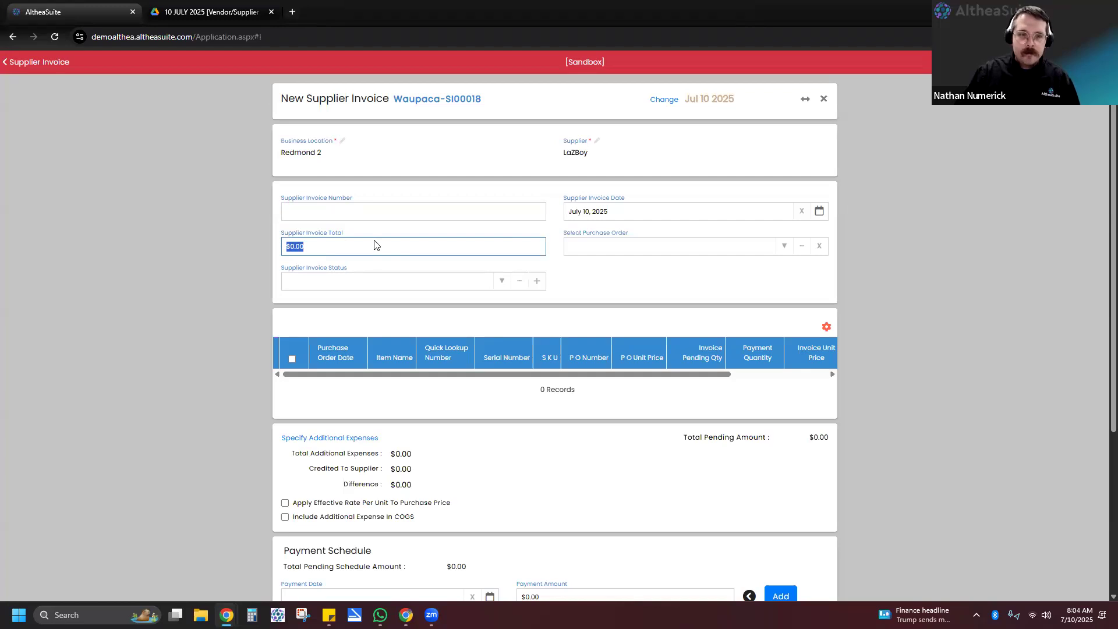
pyautogui.hotkey('ctrl', '+')
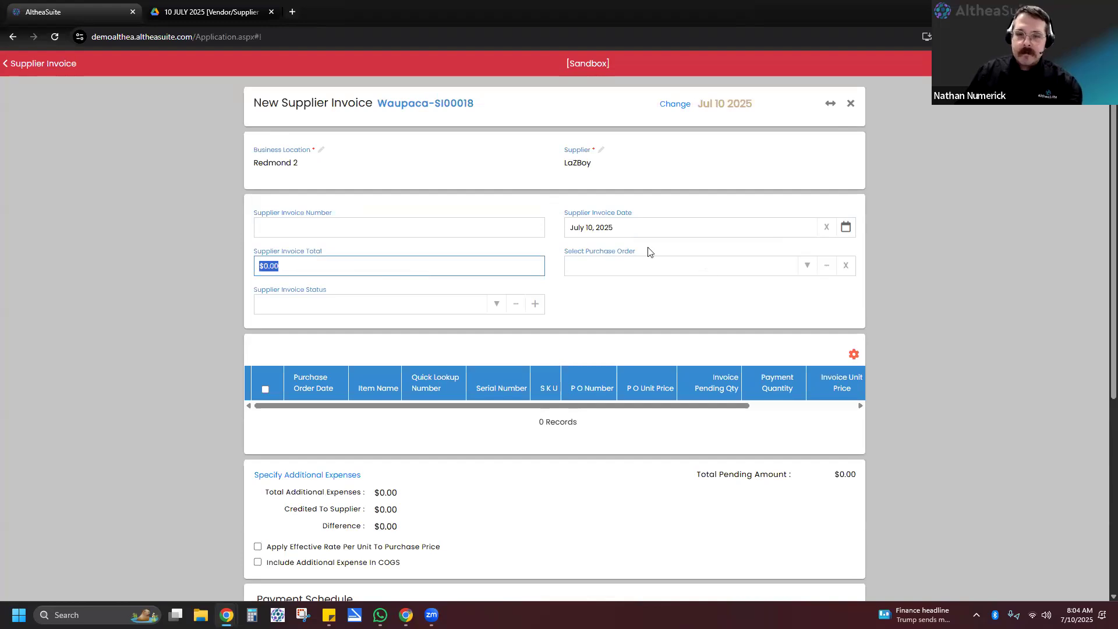
pyautogui.click(619, 263)
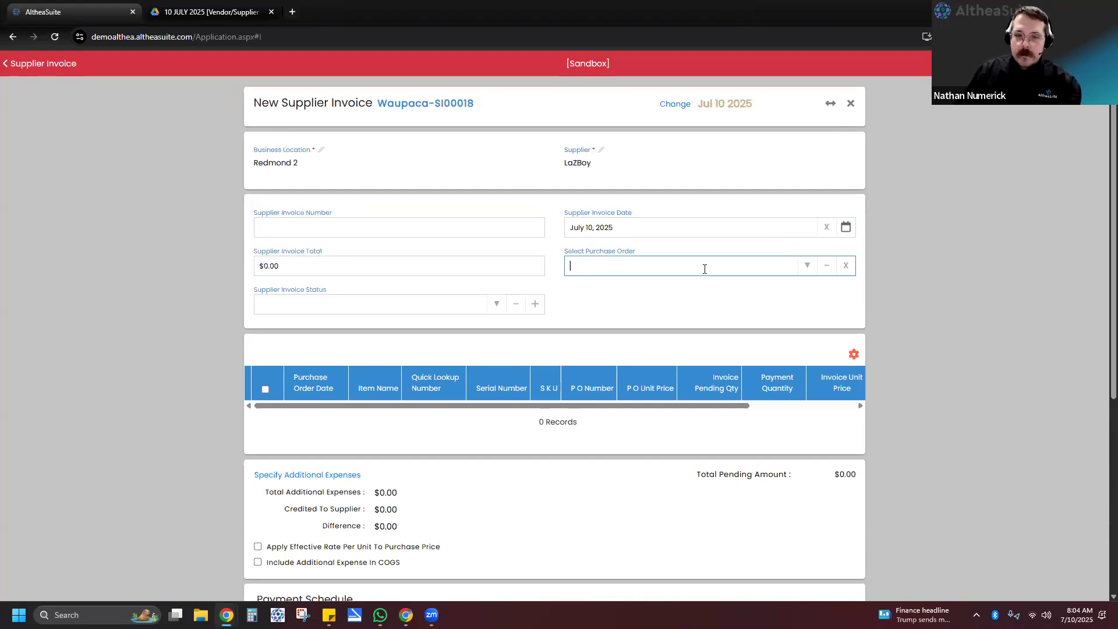
pyautogui.click(807, 267)
pyautogui.scroll(-6, 691, 343)
pyautogui.scroll(6, 671, 374)
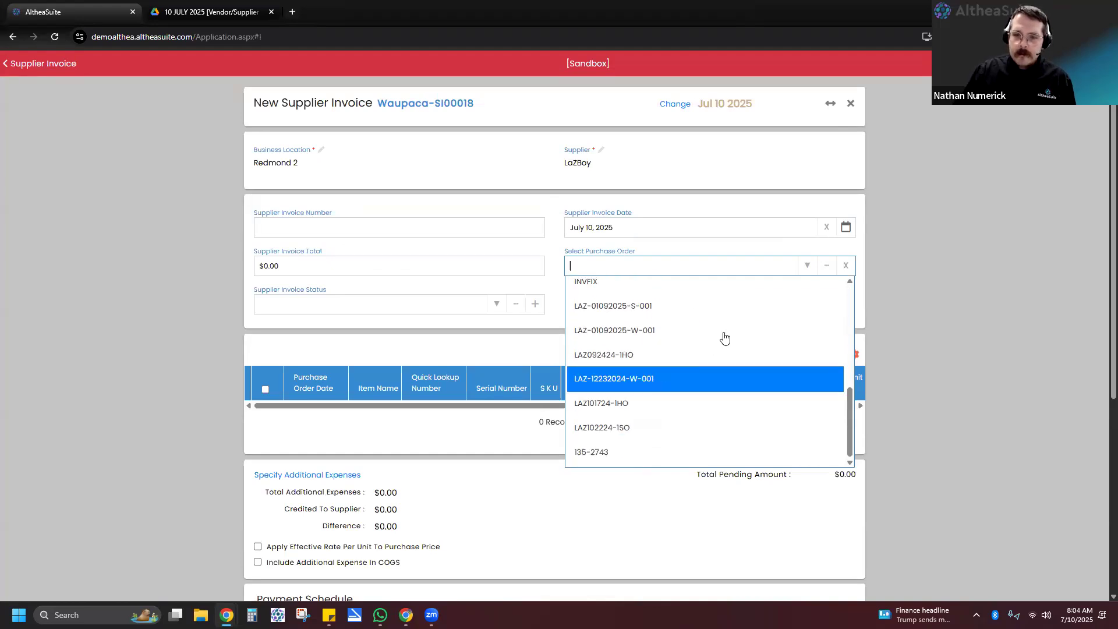
pyautogui.click(831, 270)
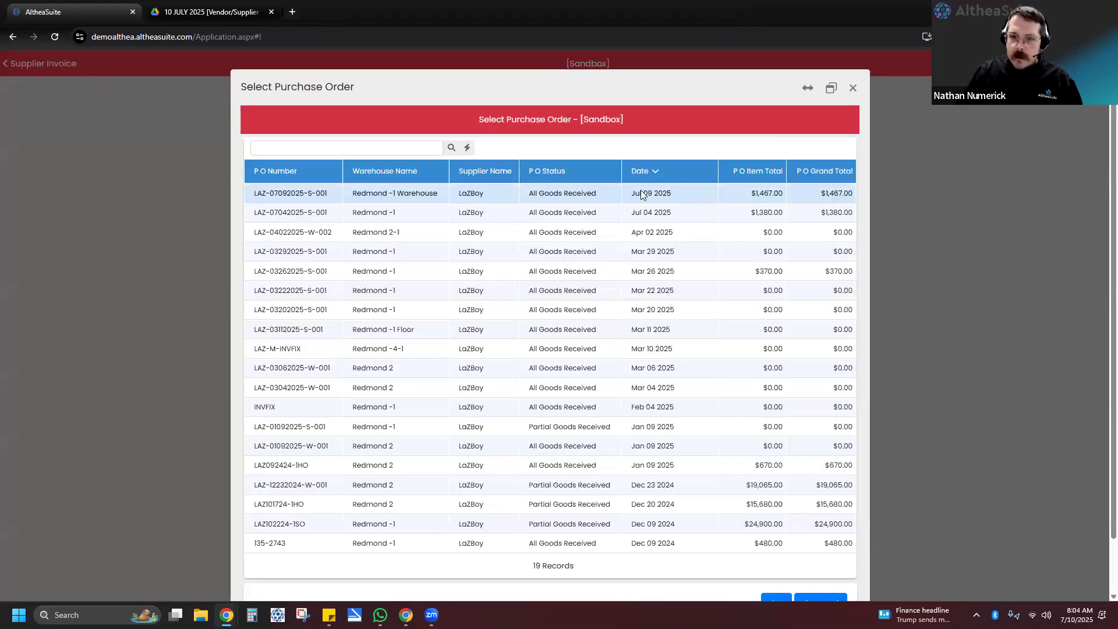
pyautogui.scroll(-1, 778, 544)
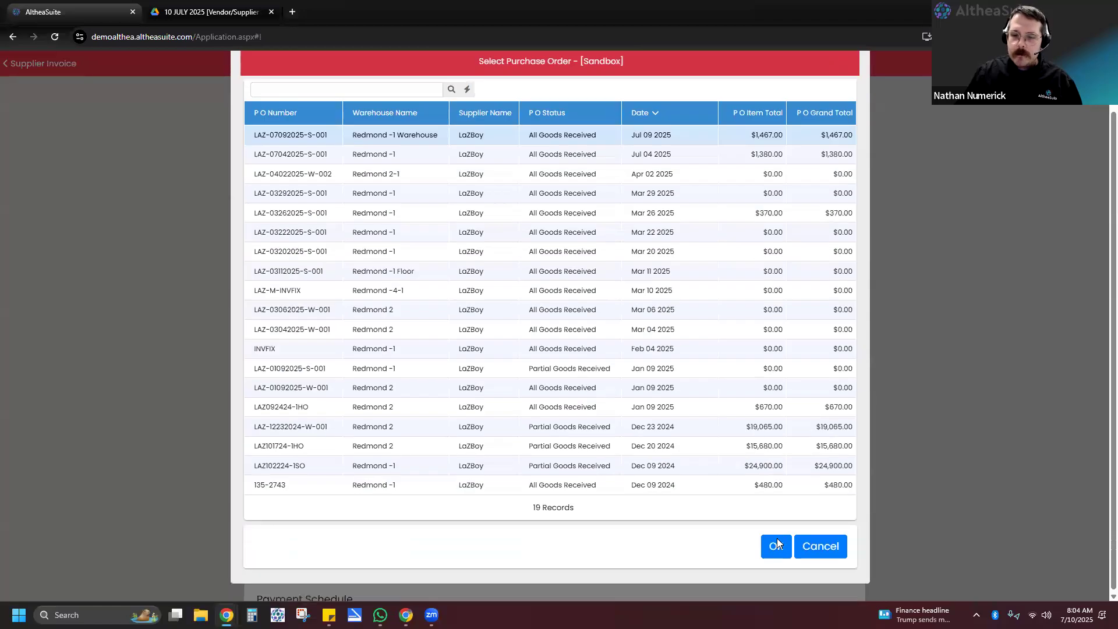
pyautogui.click(777, 546)
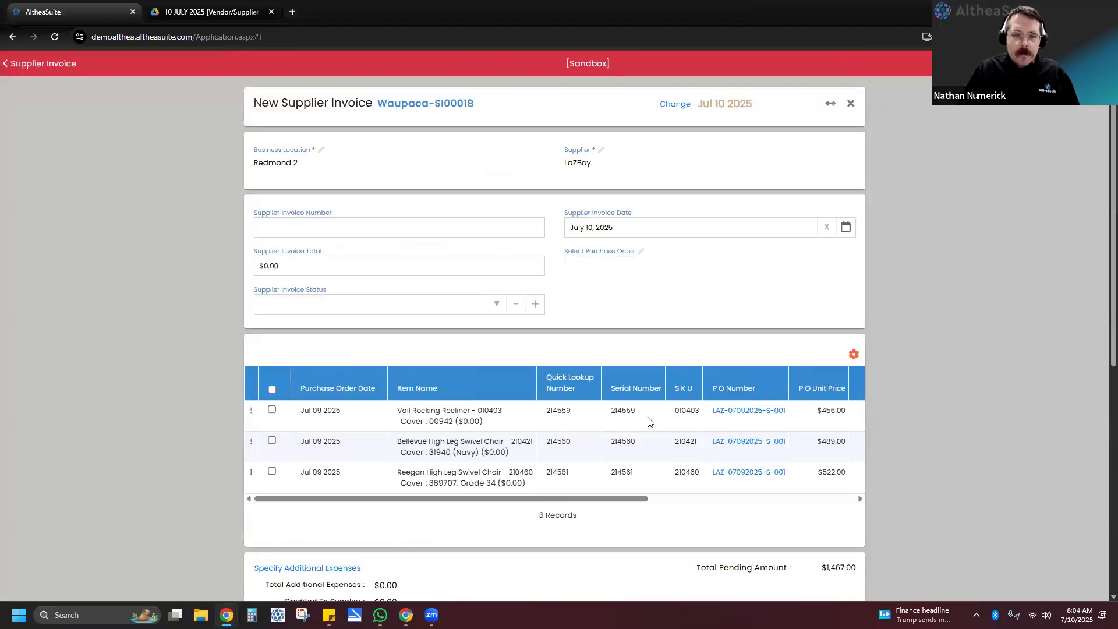
# Step: View the purchase order linked to the Vail Rocking Recliner line, review its item list, and close it
pyautogui.click(727, 412)
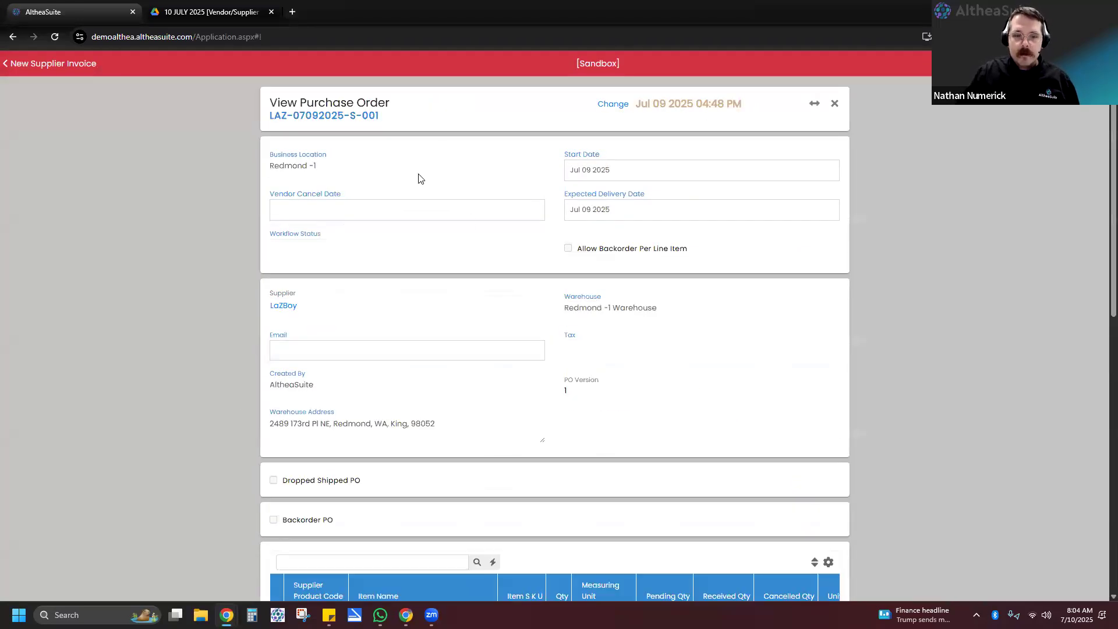
pyautogui.scroll(-4, 427, 212)
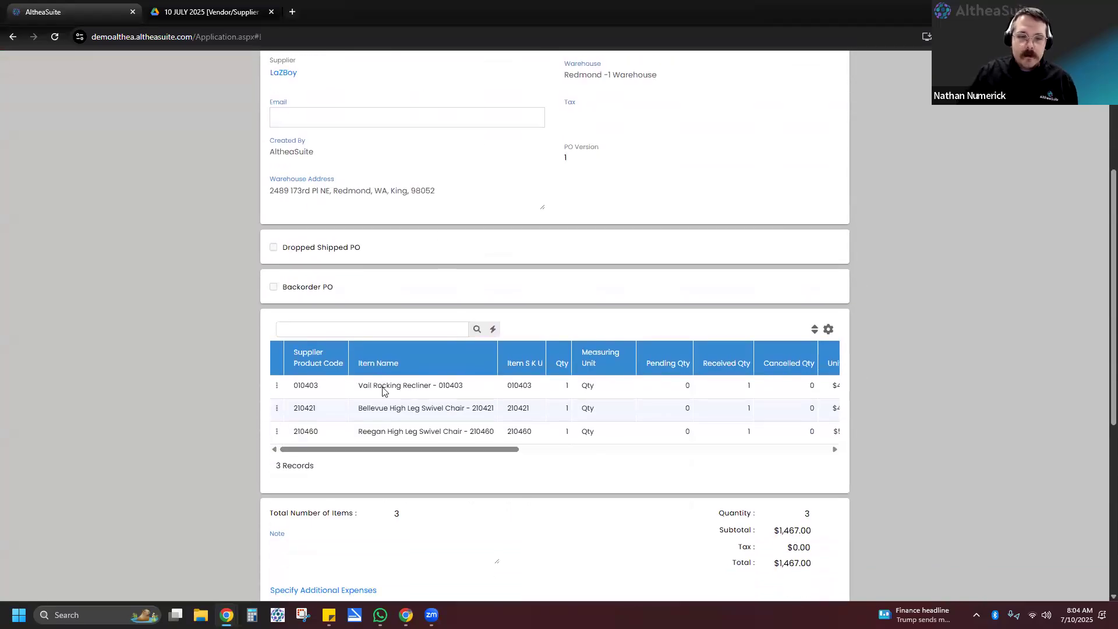
pyautogui.click(331, 388)
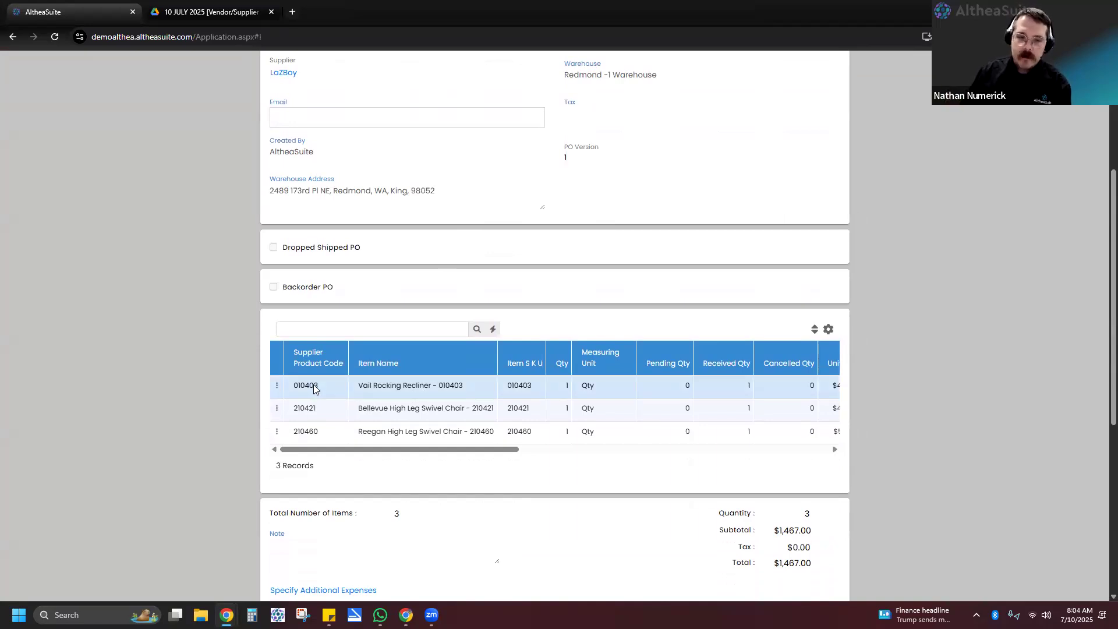
pyautogui.scroll(2, 754, 180)
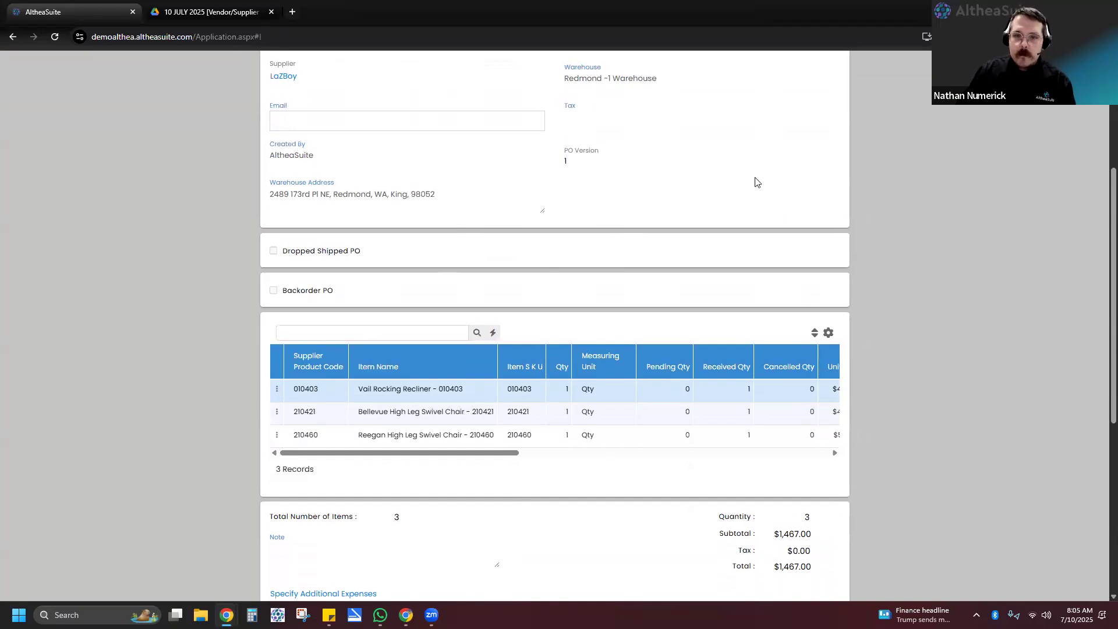
pyautogui.scroll(2, 817, 138)
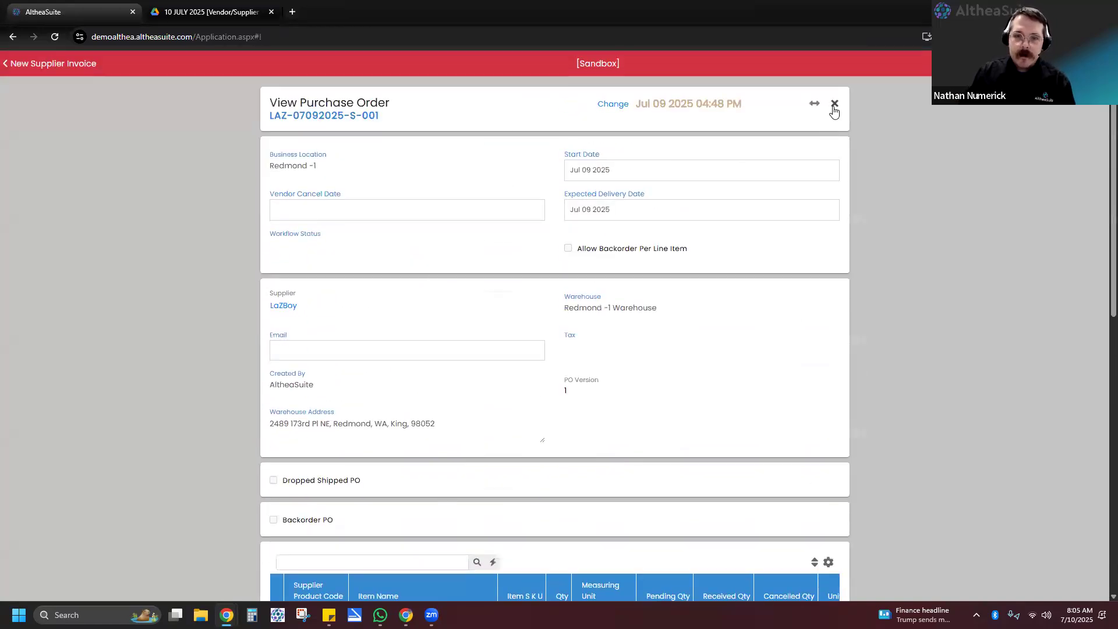
pyautogui.click(833, 106)
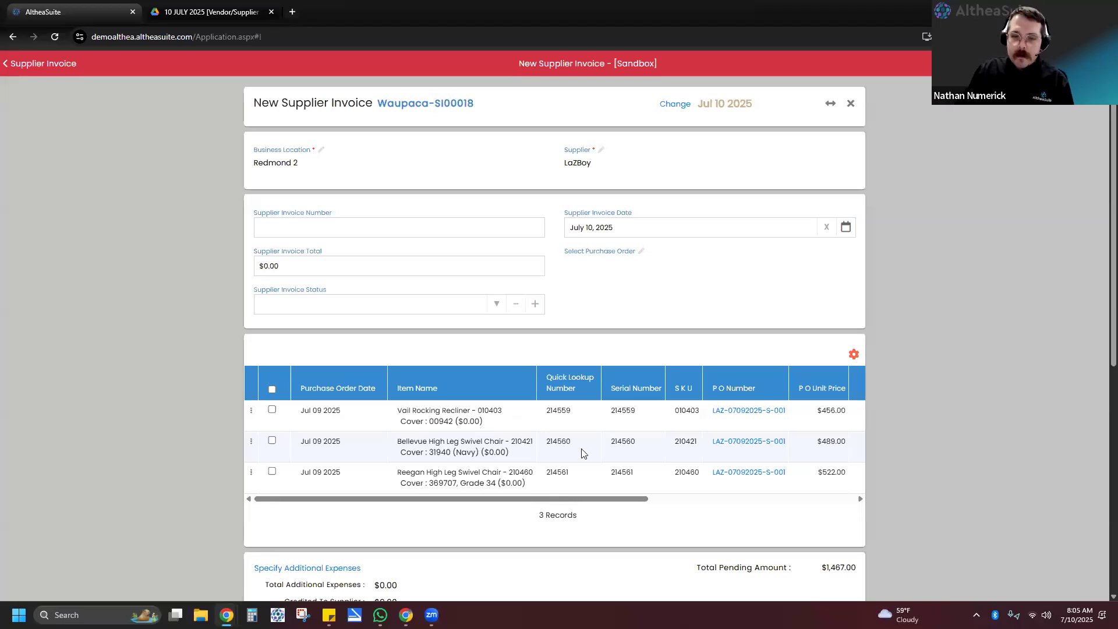
# Step: Include all three purchase order items, the recliner and both swivel chairs, in the supplier invoice
pyautogui.click(639, 267)
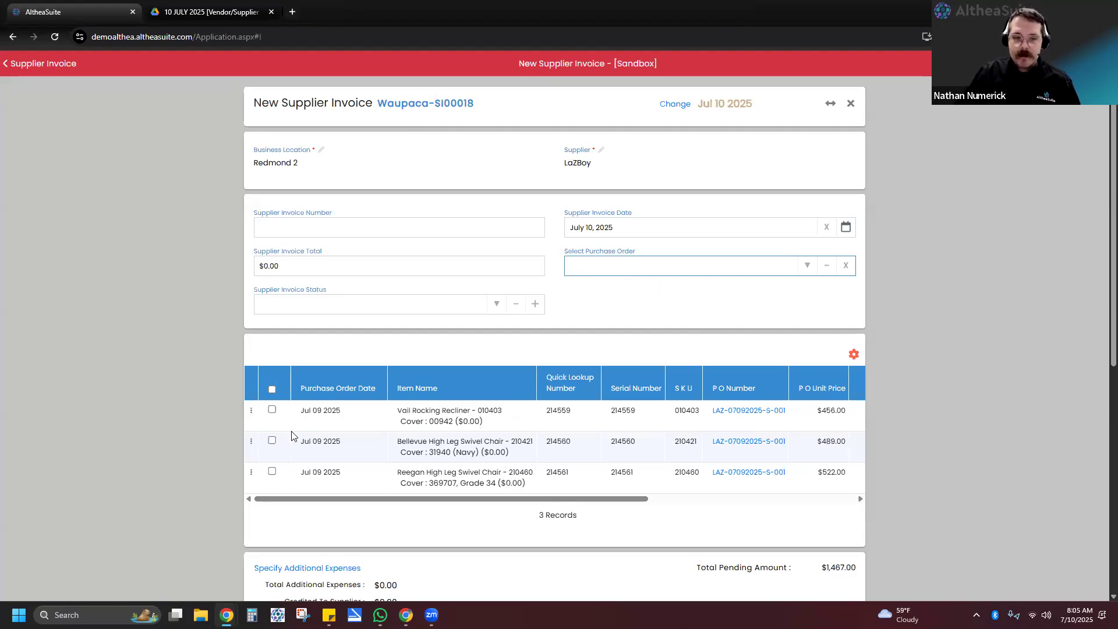
pyautogui.click(271, 389)
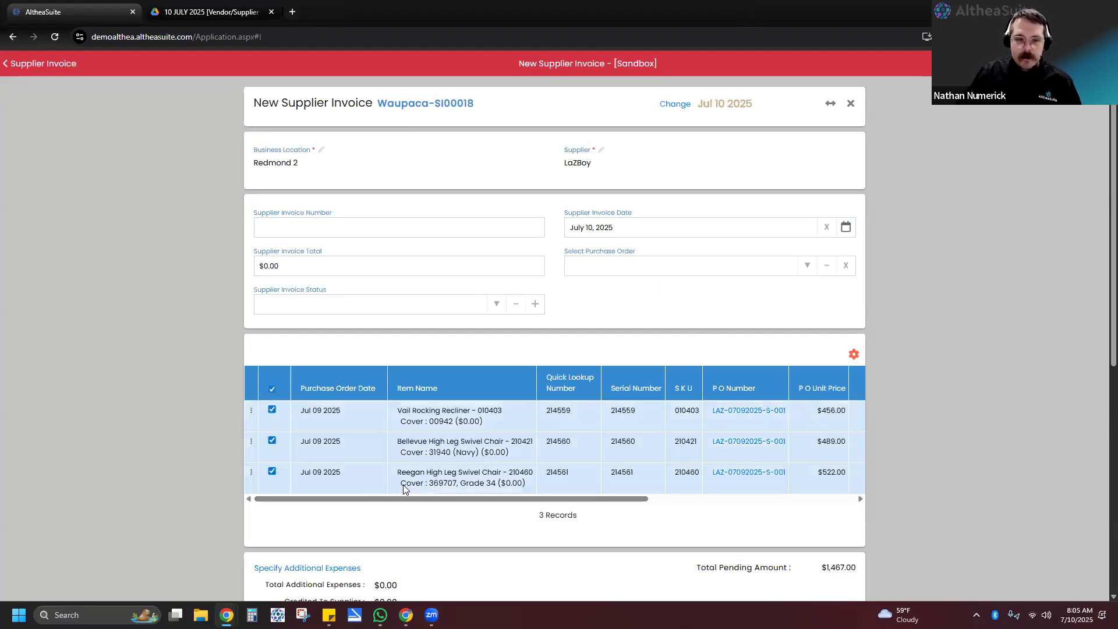
pyautogui.click(271, 409)
pyautogui.click(272, 410)
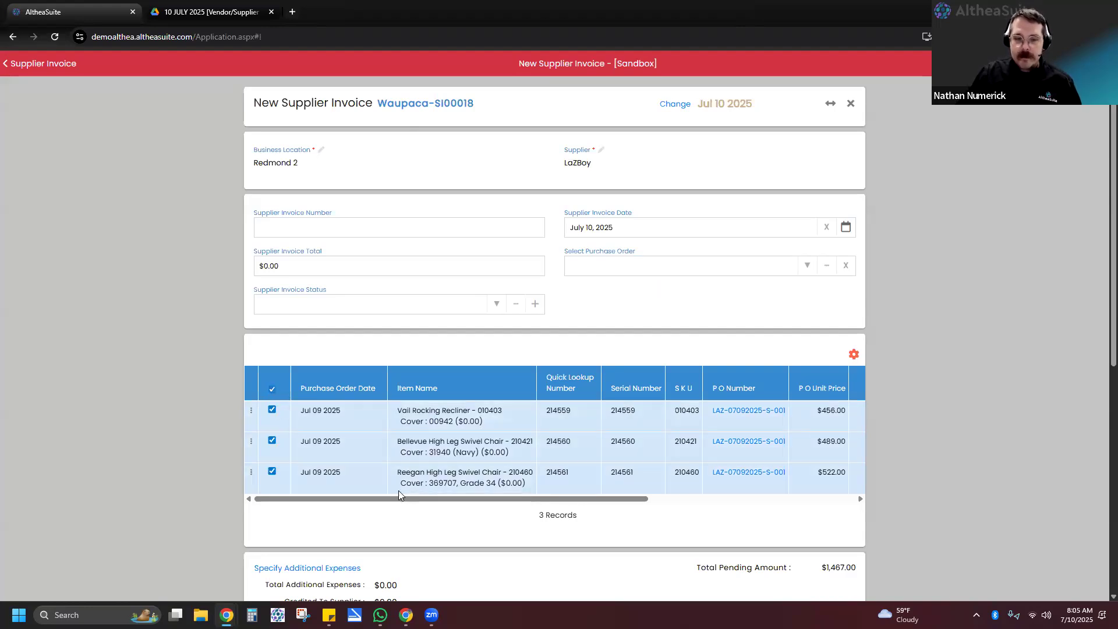
# Step: Set the invoice unit price of the Vail Rocking Recliner to $470.00
pyautogui.moveTo(503, 499); pyautogui.dragTo(674, 499)
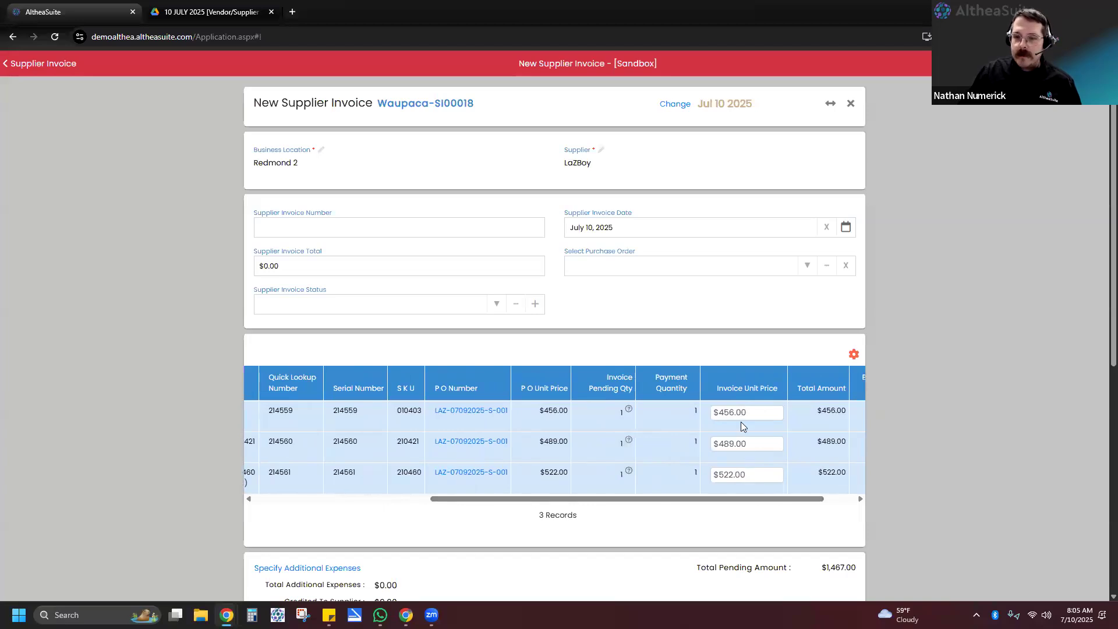
pyautogui.scroll(-2, 735, 389)
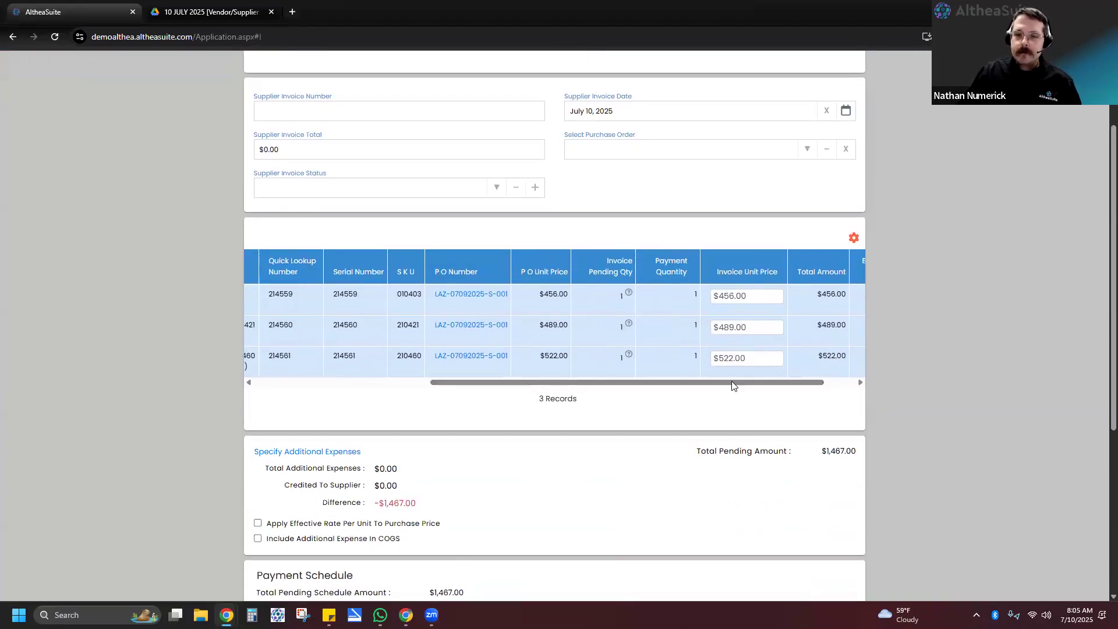
pyautogui.moveTo(735, 383); pyautogui.dragTo(796, 387)
pyautogui.click(711, 294)
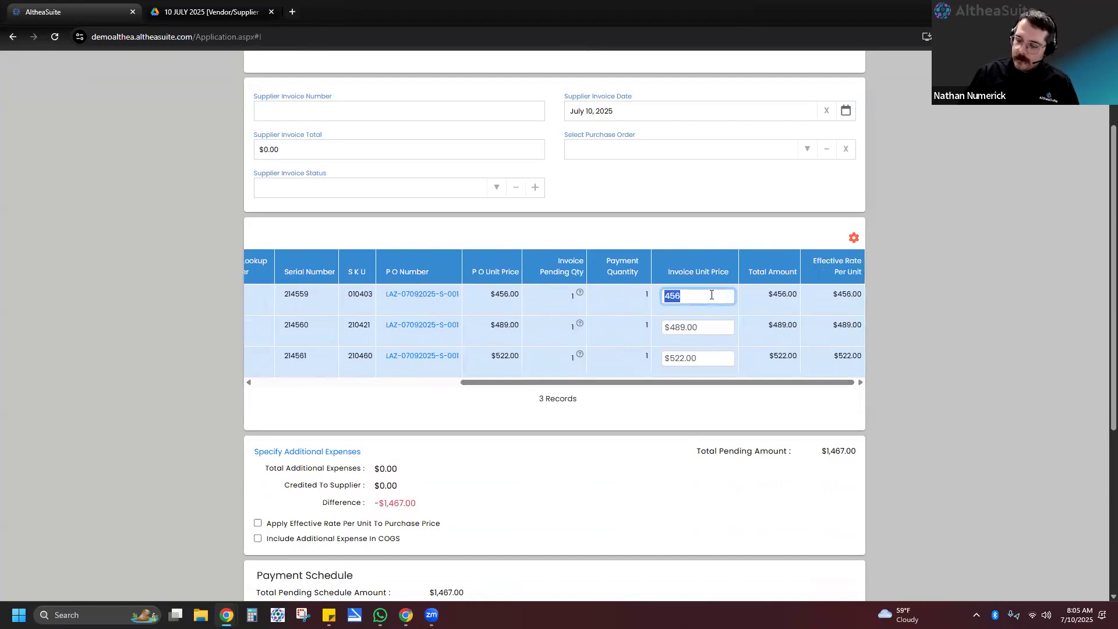
pyautogui.write('470')
pyautogui.click(706, 424)
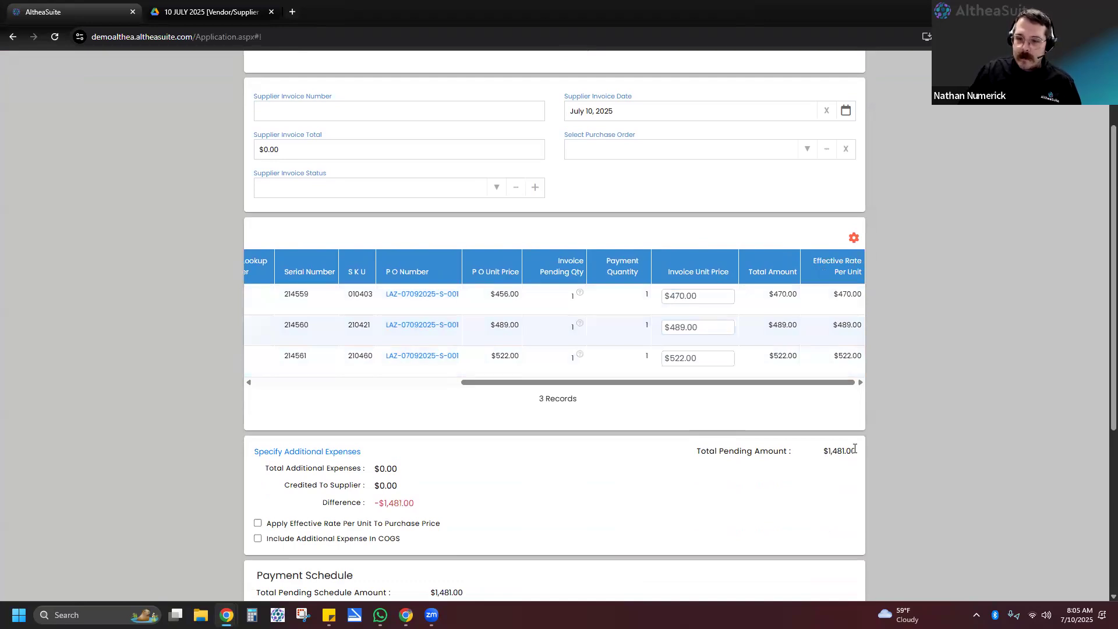
# Step: Set the supplier invoice total to $1,481.00 and check the difference against the selected items
pyautogui.moveTo(604, 388); pyautogui.dragTo(467, 389)
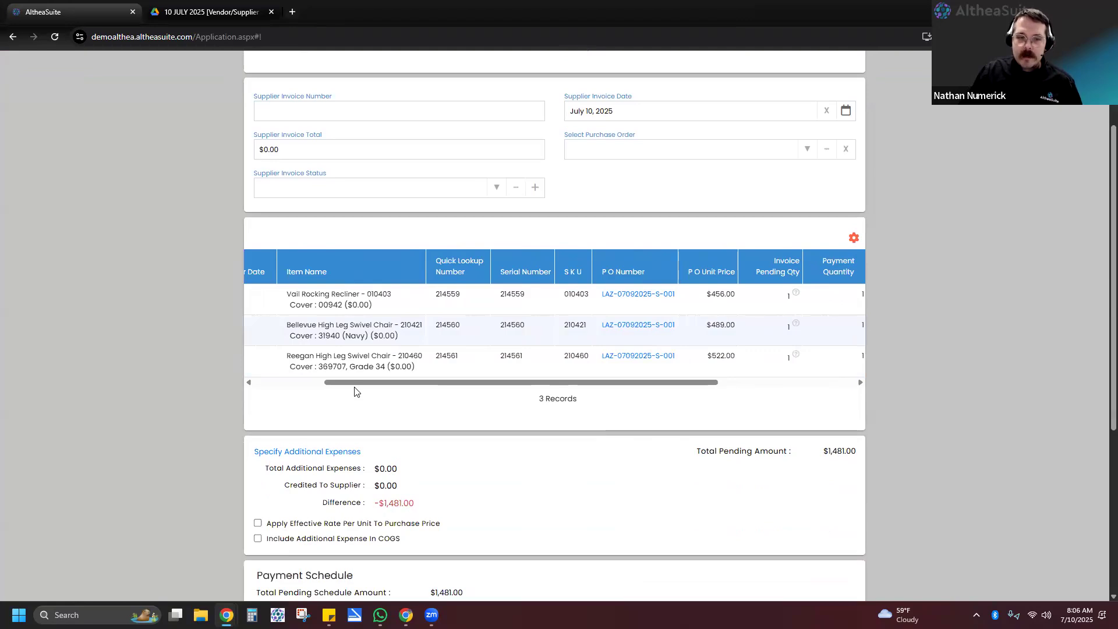
pyautogui.click(299, 150)
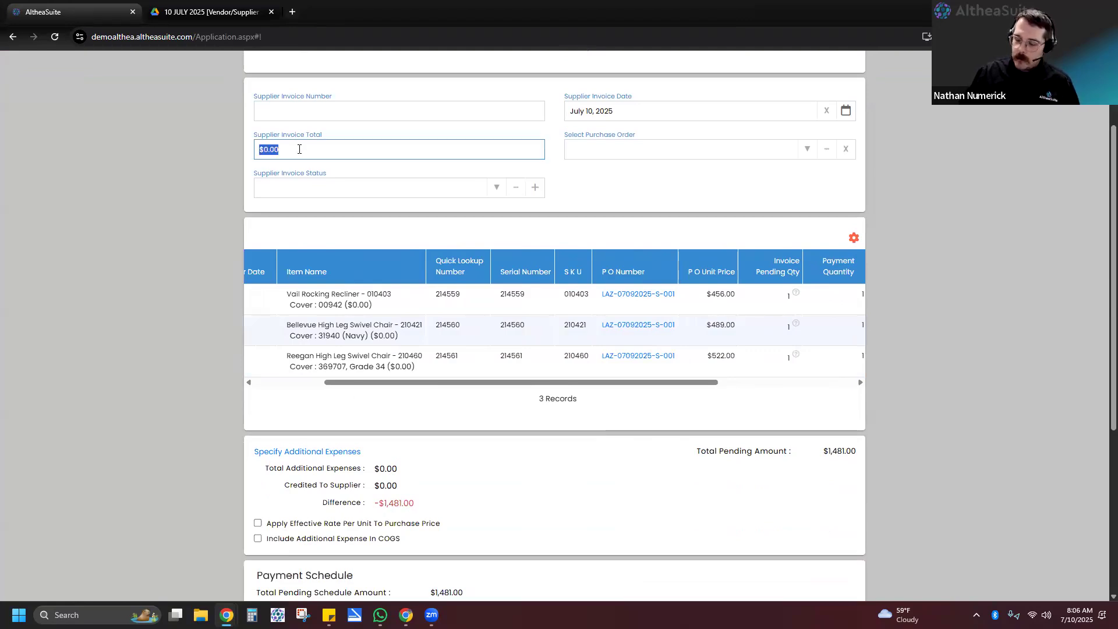
pyautogui.write('1481')
pyautogui.click(209, 198)
pyautogui.moveTo(398, 504); pyautogui.dragTo(372, 507)
pyautogui.click(626, 468)
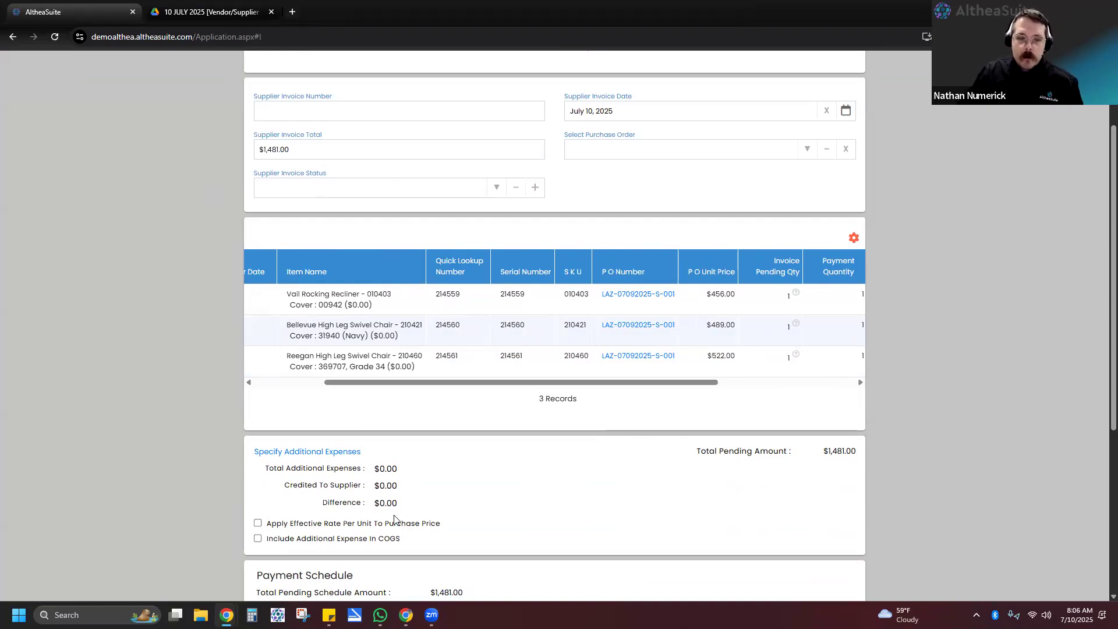
# Step: Add a $50.00 freight charge as an additional expense and mark it as credited to the supplier
pyautogui.scroll(-1, 542, 449)
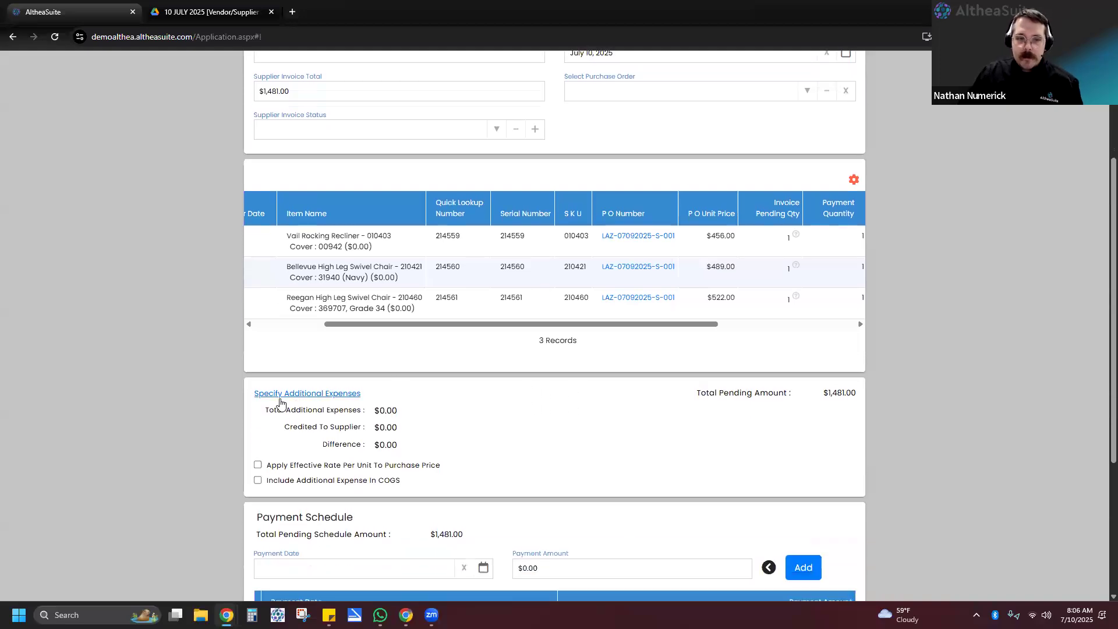
pyautogui.click(326, 396)
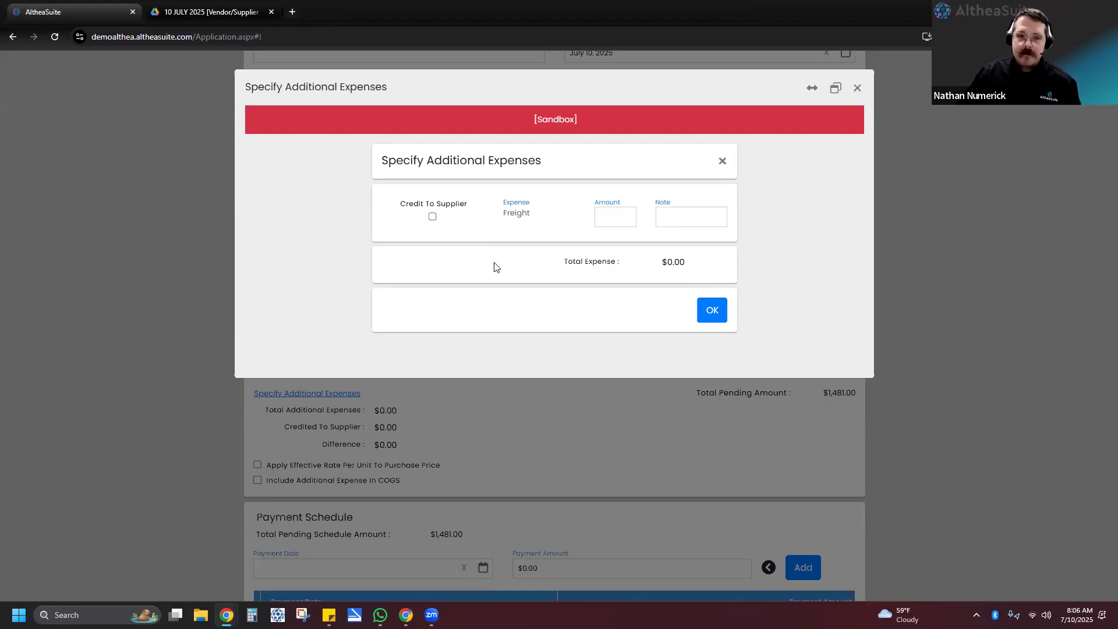
pyautogui.click(612, 224)
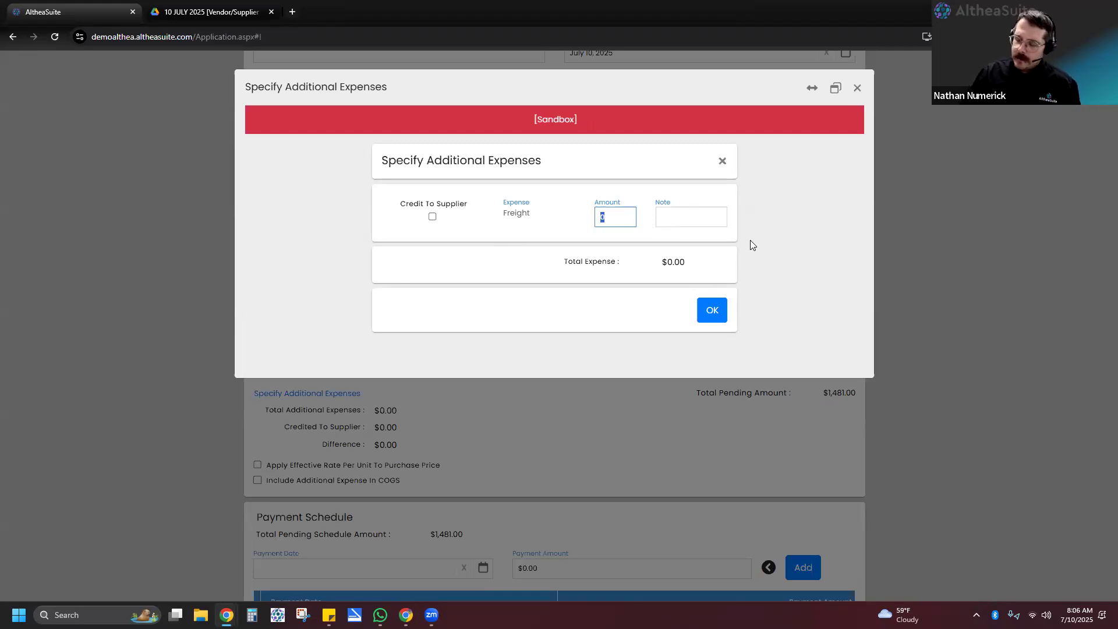
pyautogui.write('50')
pyautogui.click(682, 220)
pyautogui.click(682, 220)
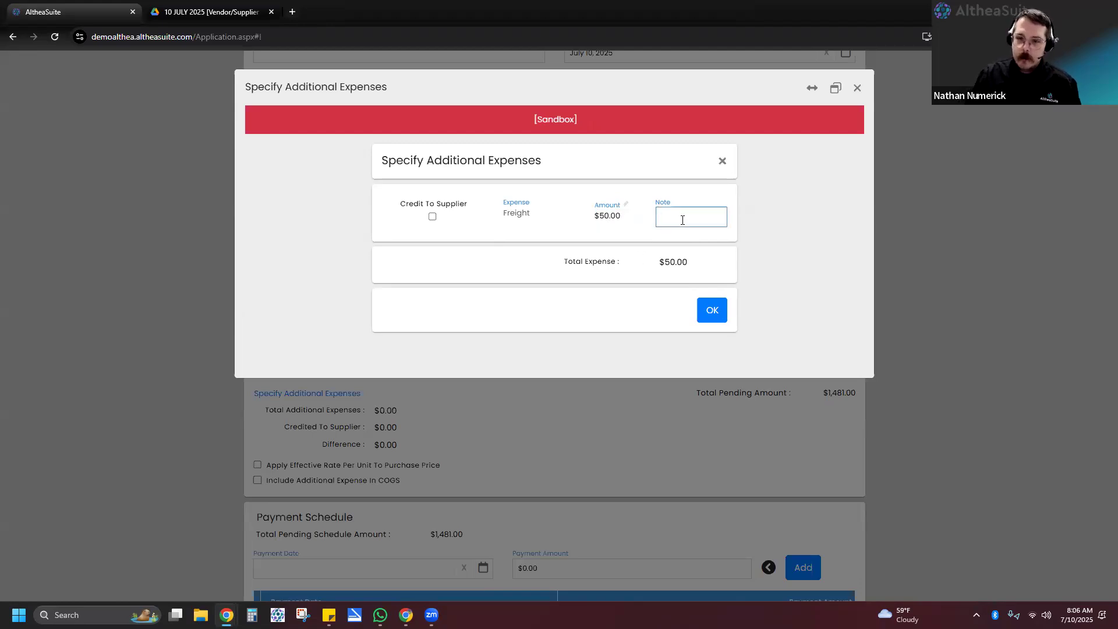
pyautogui.click(652, 244)
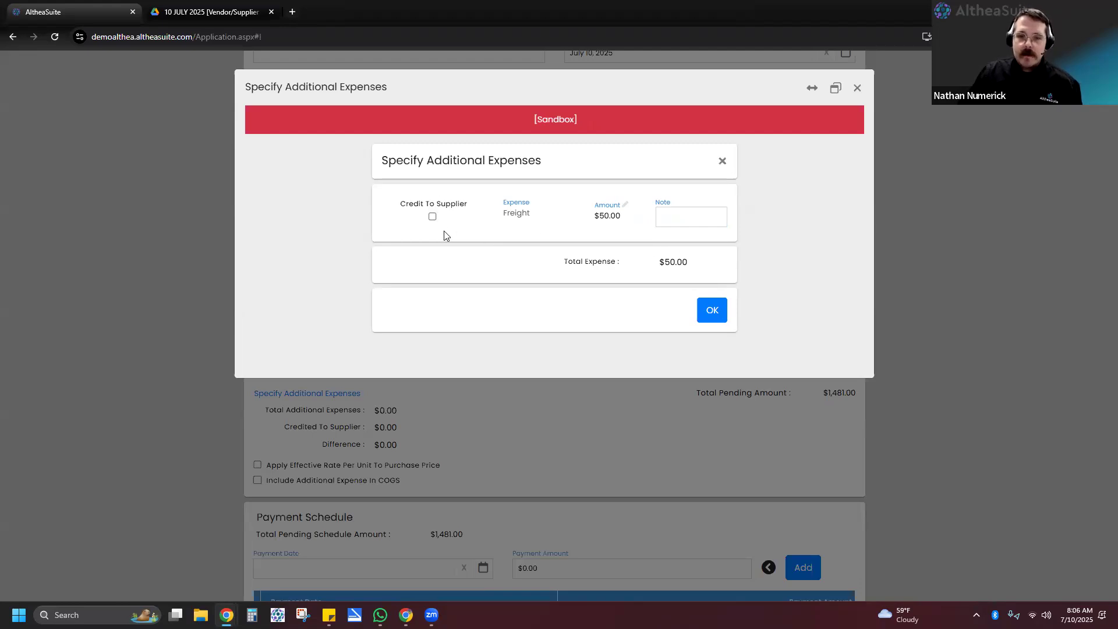
pyautogui.click(432, 217)
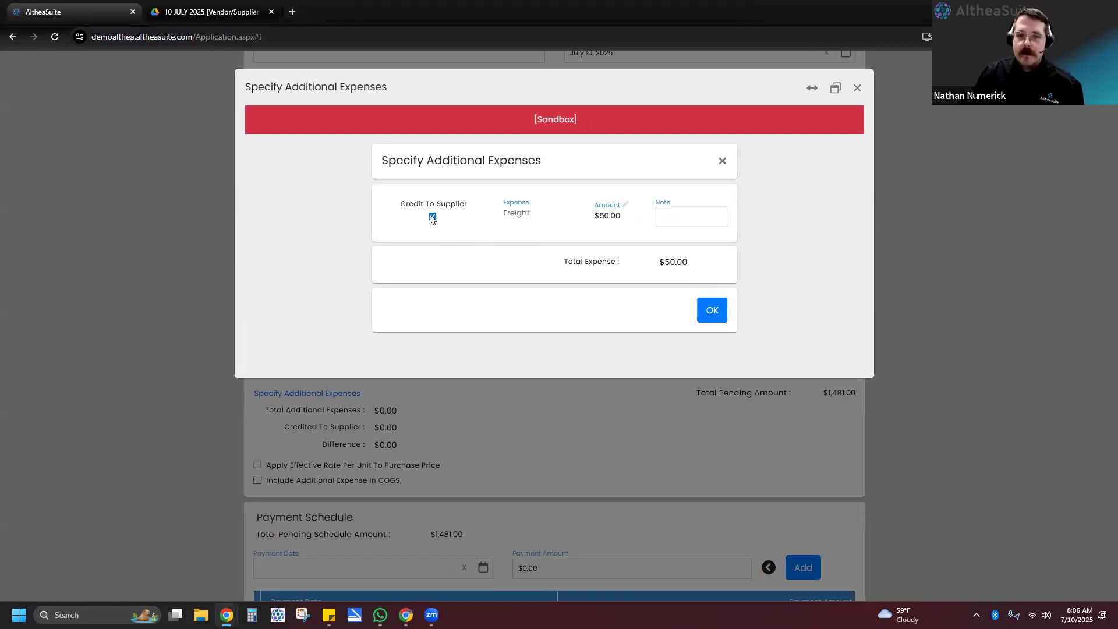
pyautogui.click(709, 313)
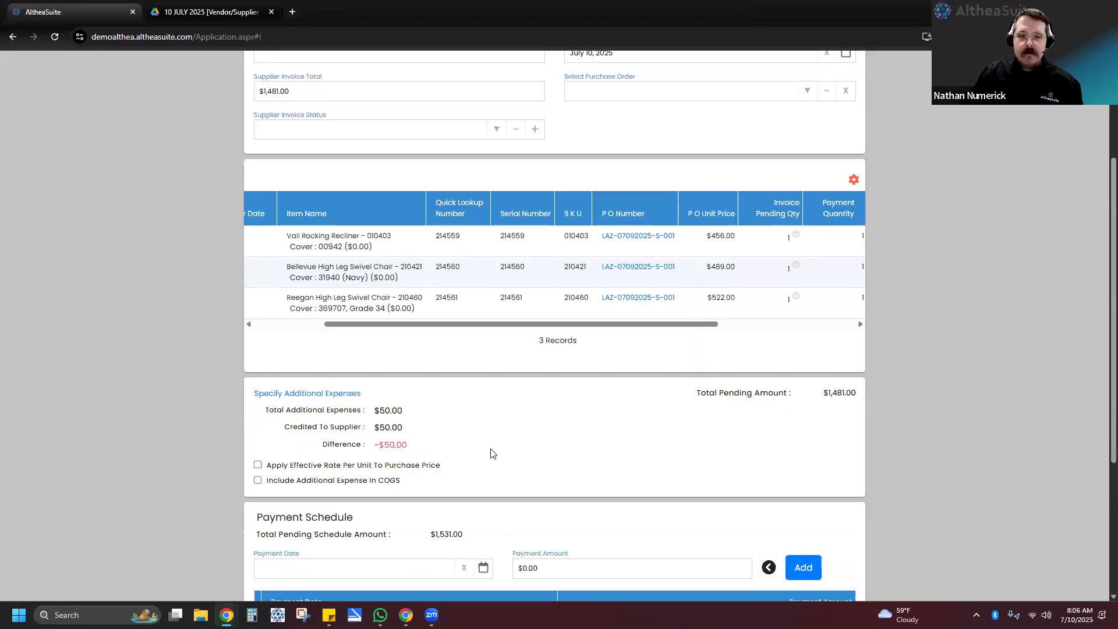
# Step: Change the freight expense to $10.00 and remove its credit to the supplier
pyautogui.moveTo(407, 445); pyautogui.dragTo(377, 445)
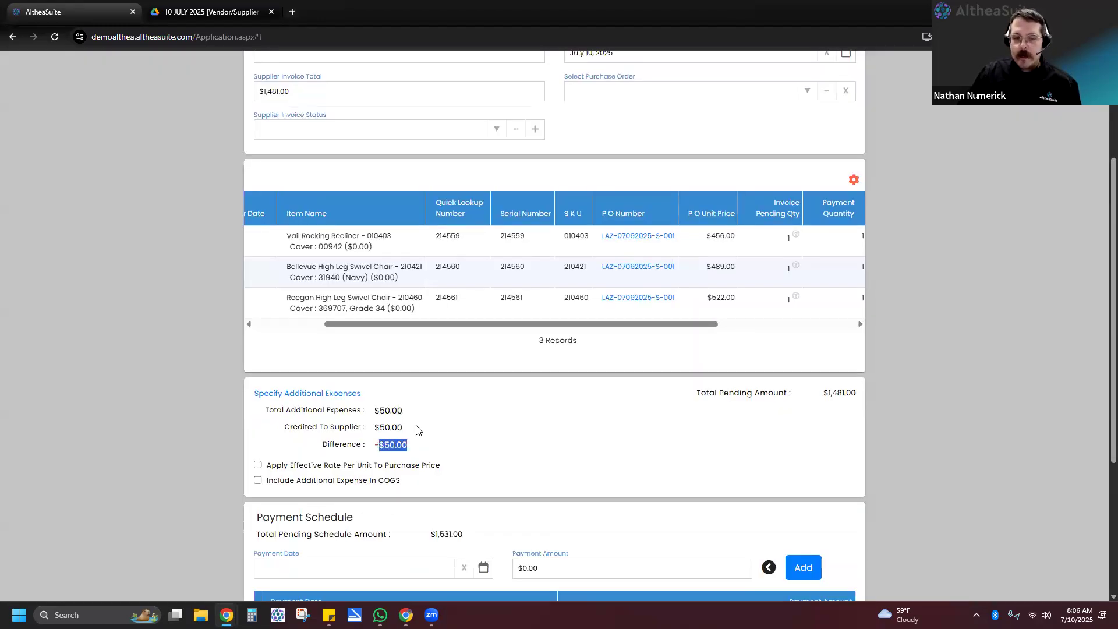
pyautogui.click(452, 433)
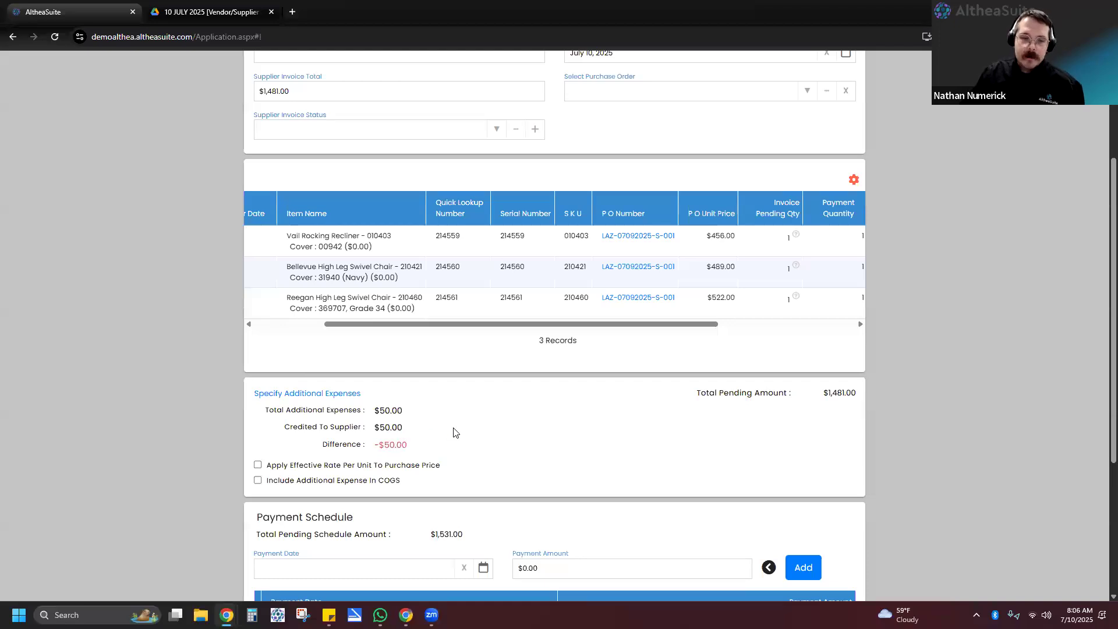
pyautogui.click(276, 92)
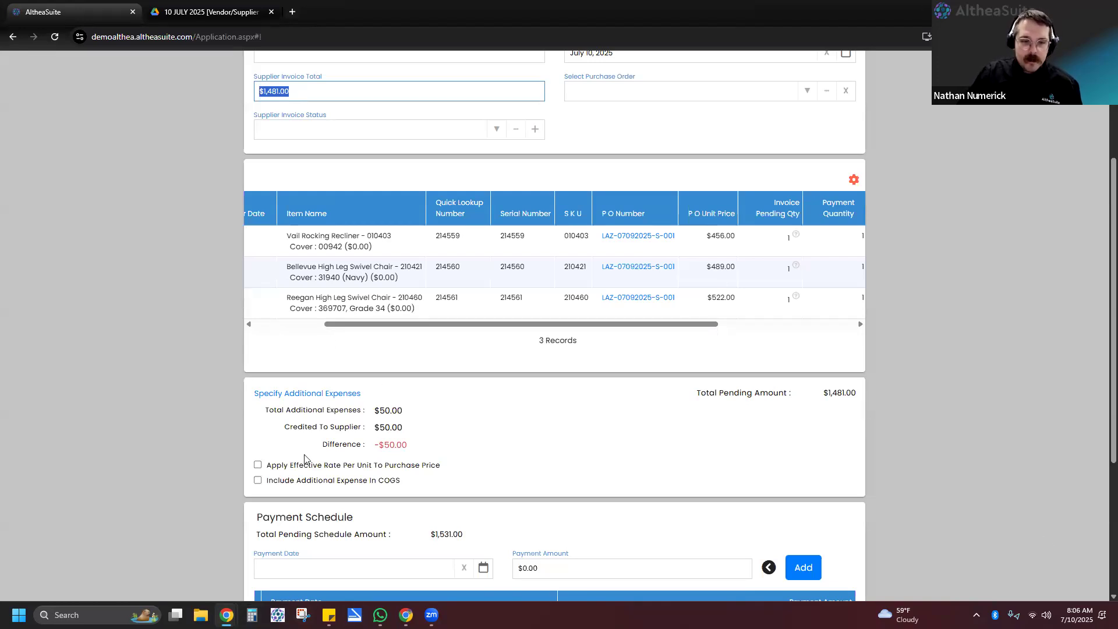
pyautogui.click(296, 394)
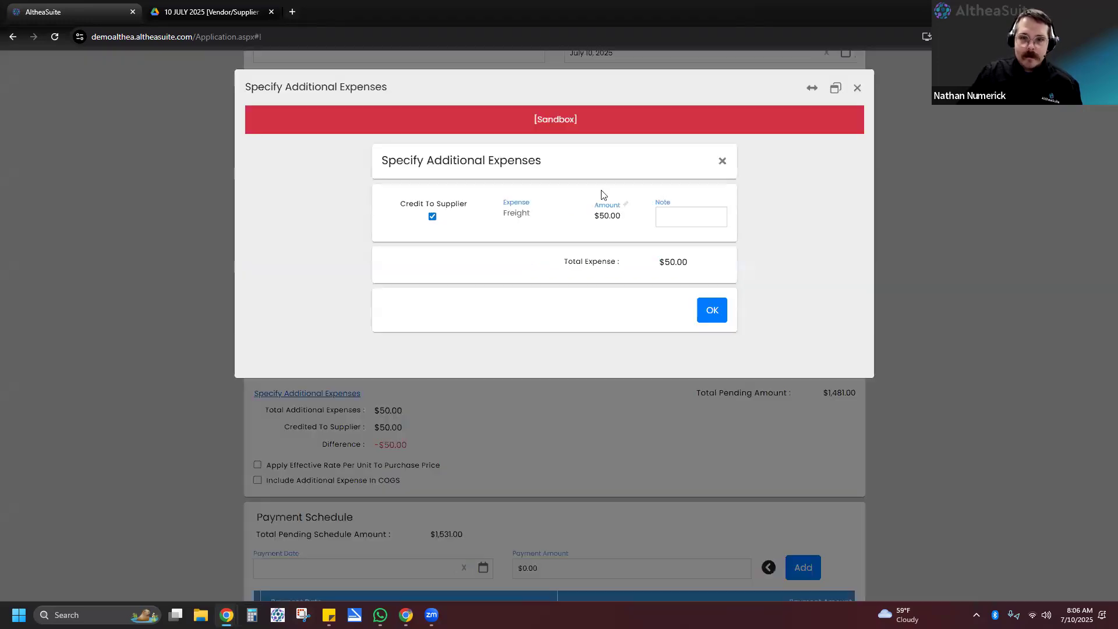
pyautogui.click(619, 213)
pyautogui.write('10')
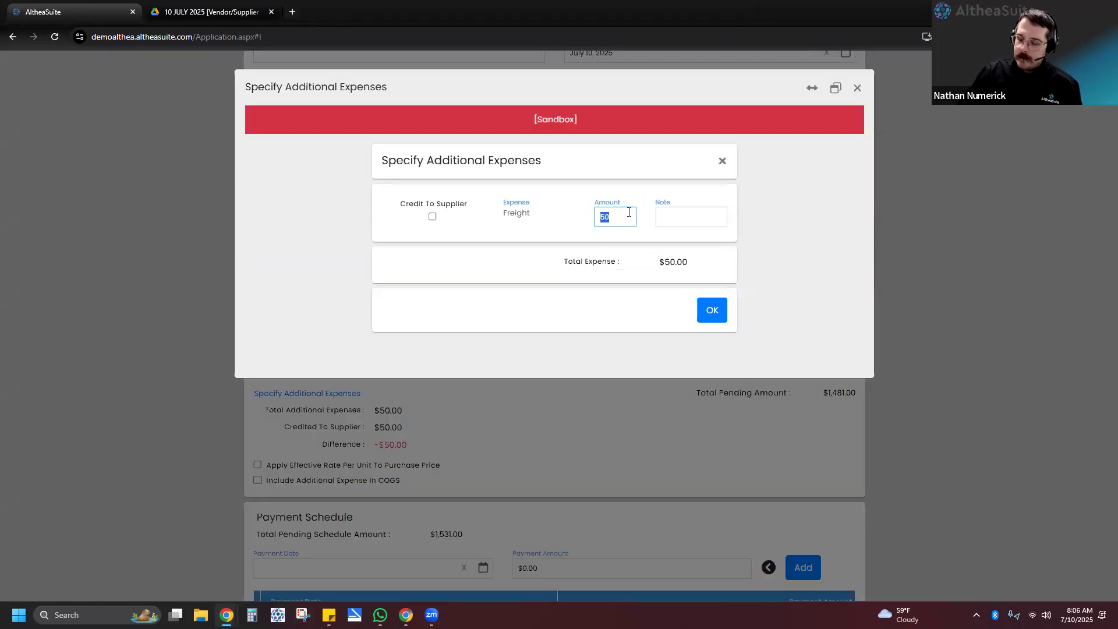
pyautogui.click(545, 237)
pyautogui.click(713, 310)
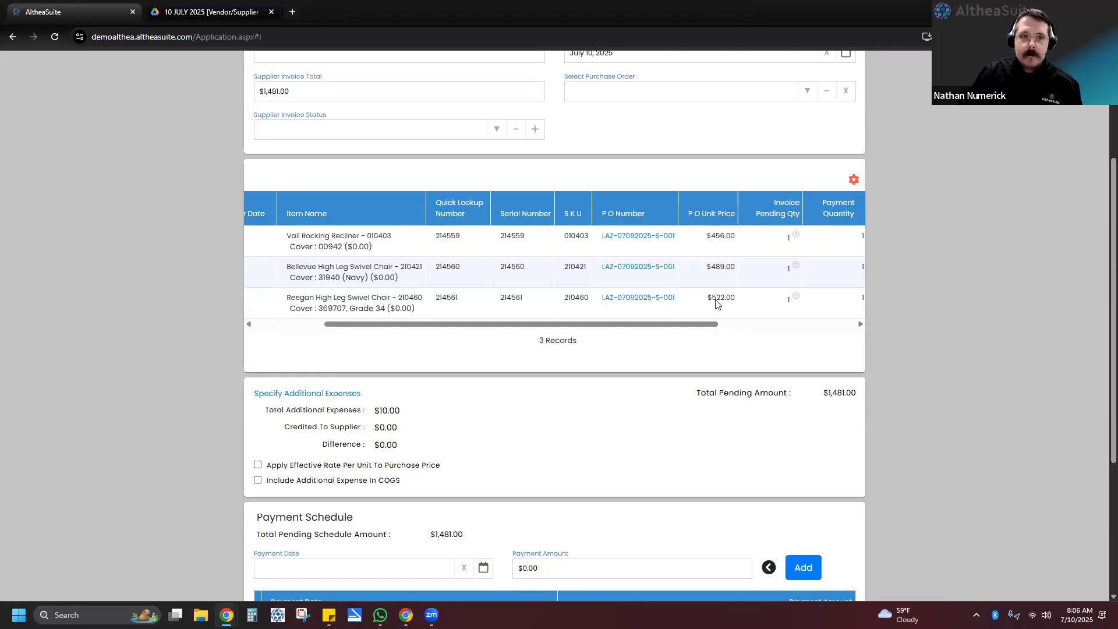
# Step: Set the supplier invoice total to $1,491.00
pyautogui.click(263, 91)
pyautogui.click(276, 91)
pyautogui.press('BackSpace')
pyautogui.write('9')
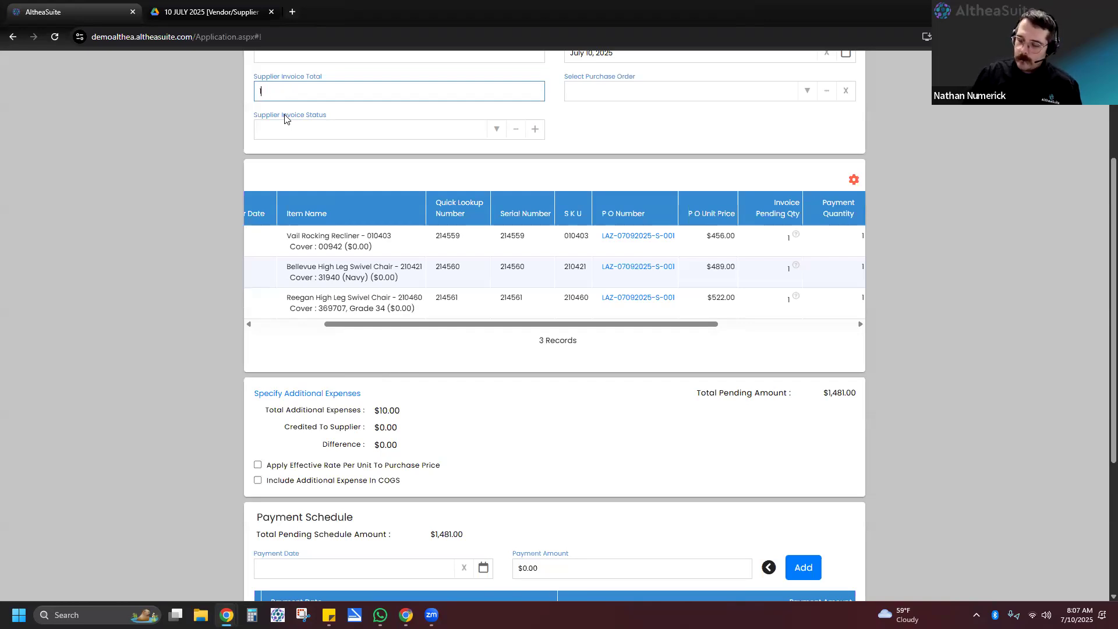
pyautogui.write('00')
pyautogui.click(351, 443)
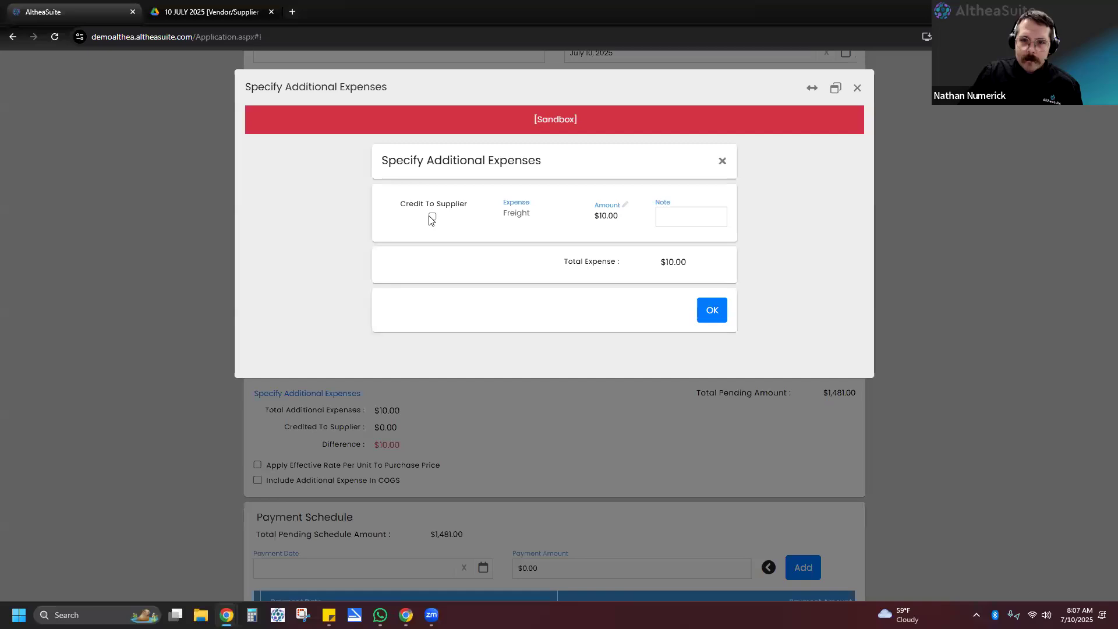
# Step: Mark the freight expense as credited to the supplier and check the difference
pyautogui.click(432, 216)
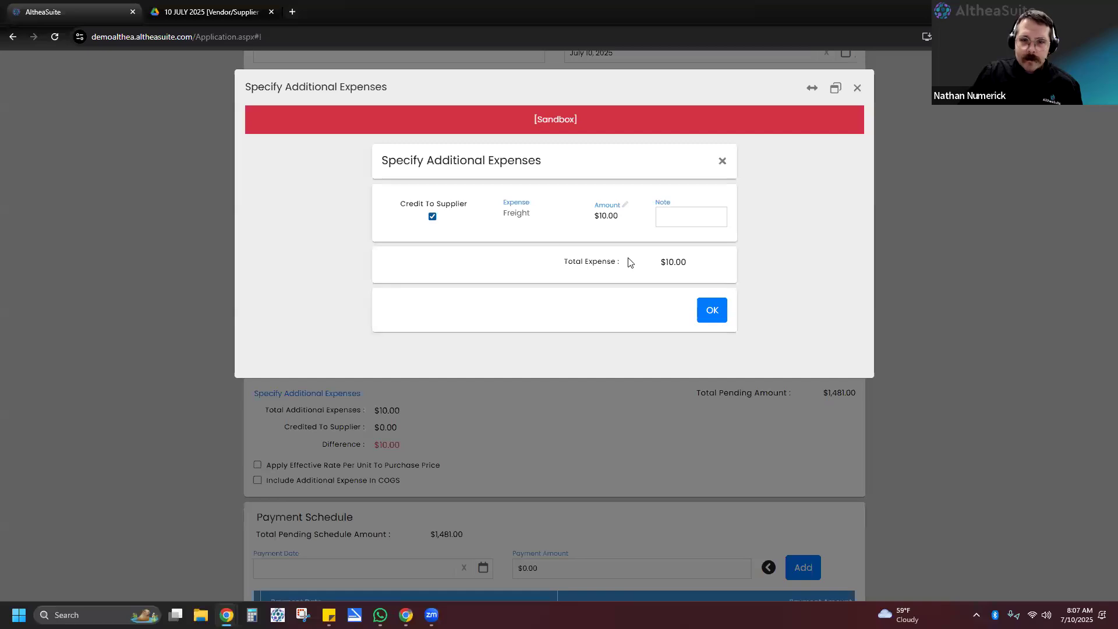
pyautogui.click(712, 309)
pyautogui.moveTo(401, 447); pyautogui.dragTo(374, 446)
pyautogui.click(455, 447)
# Step: Apply the effective rate per unit to the purchase price and review the freight expense and item rates behind it
pyautogui.moveTo(487, 325); pyautogui.dragTo(380, 335)
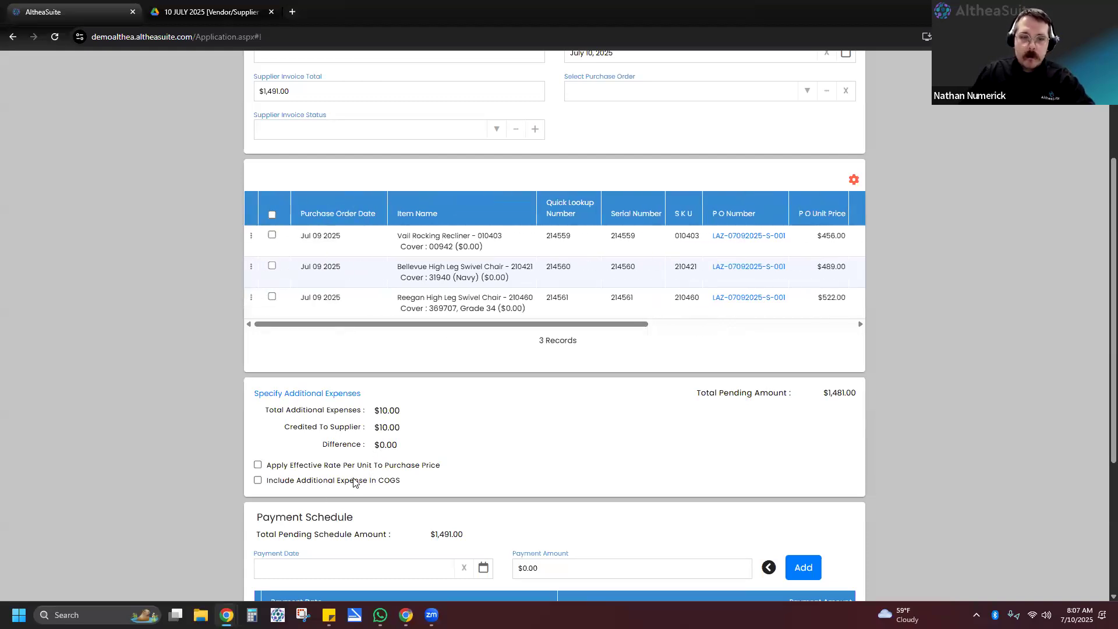
pyautogui.moveTo(499, 324); pyautogui.dragTo(742, 324)
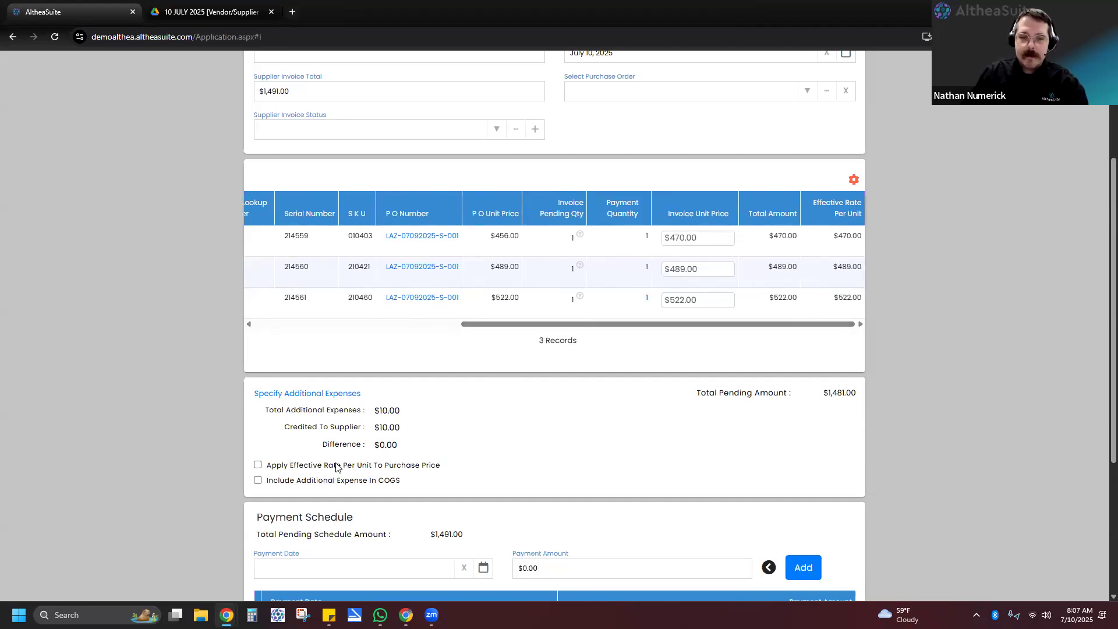
pyautogui.click(315, 466)
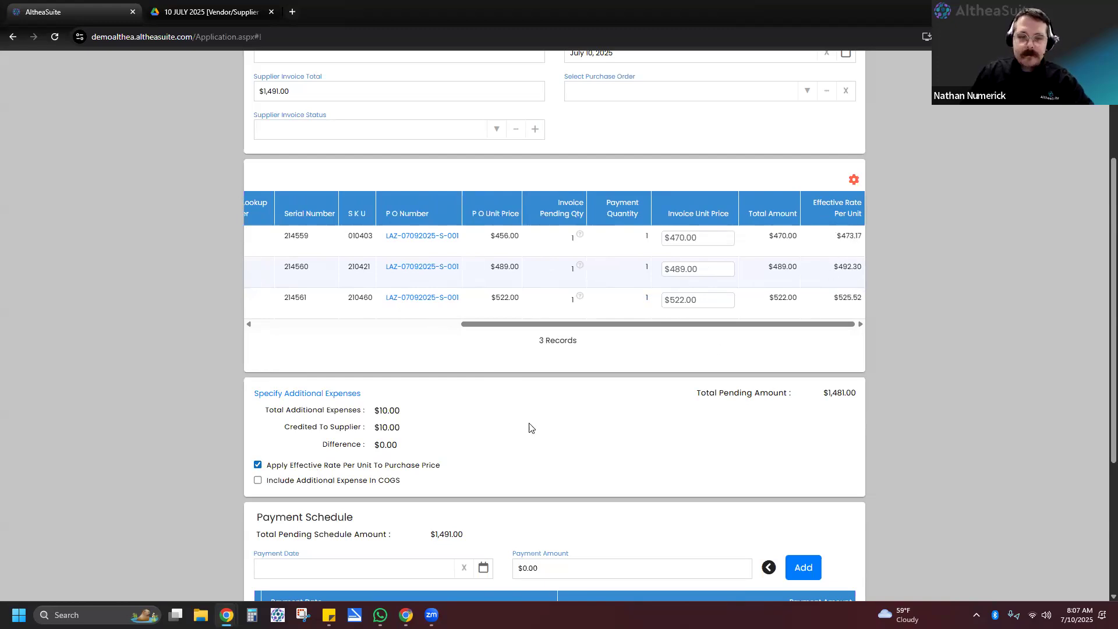
pyautogui.click(339, 394)
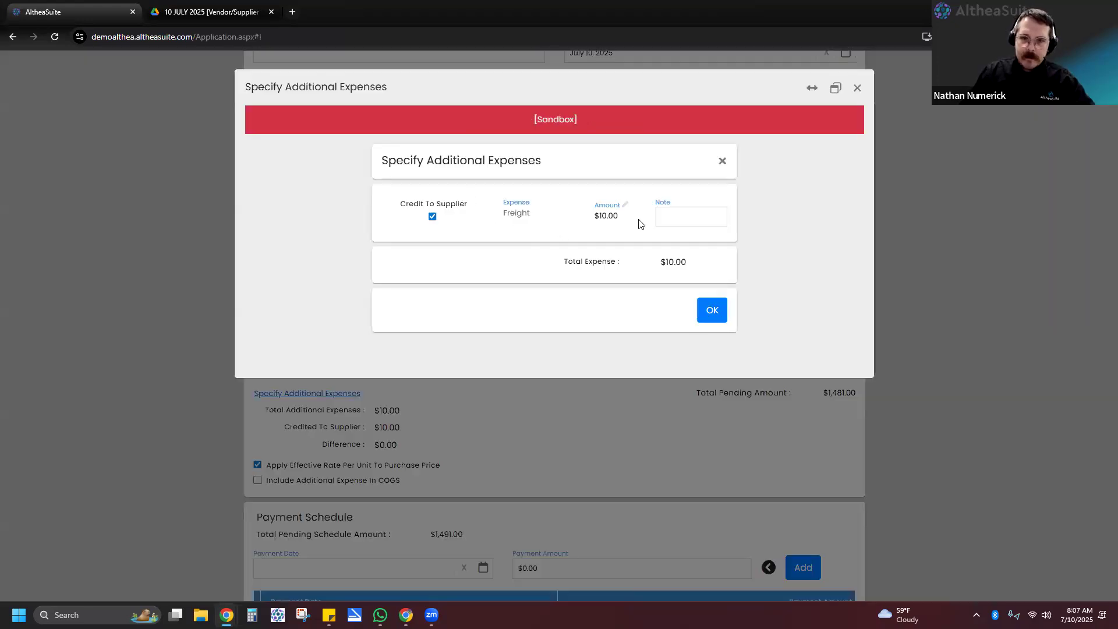
pyautogui.click(723, 161)
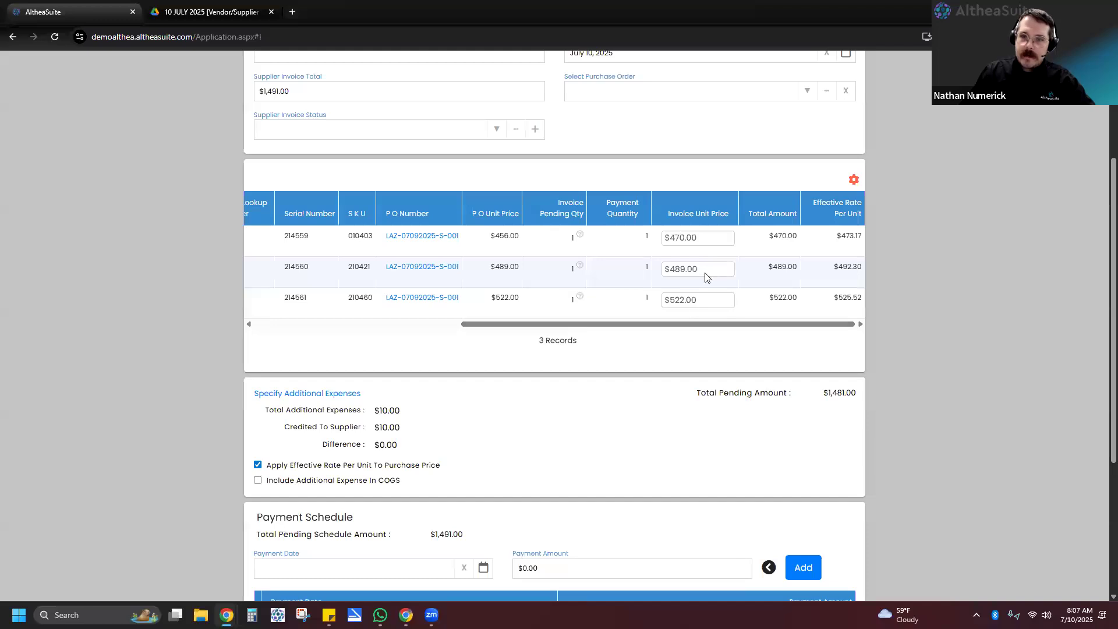
pyautogui.moveTo(678, 325); pyautogui.dragTo(415, 343)
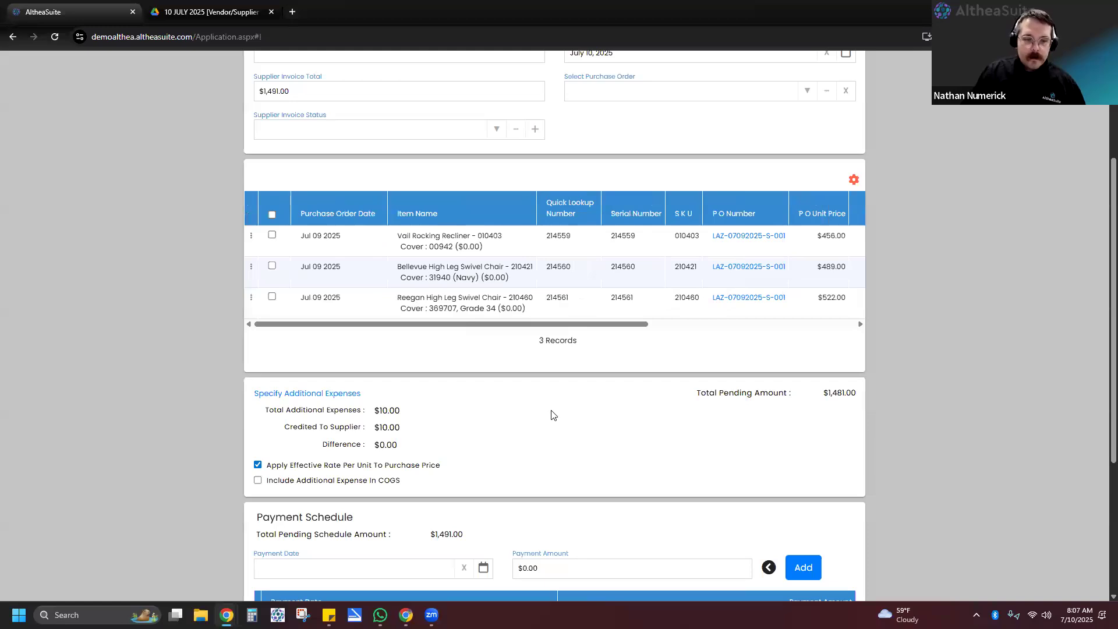
# Step: Add a payment of the full pending amount, $1,491.00, dated August 10, 2025, to the payment schedule
pyautogui.scroll(-1, 585, 406)
pyautogui.scroll(-3, 586, 402)
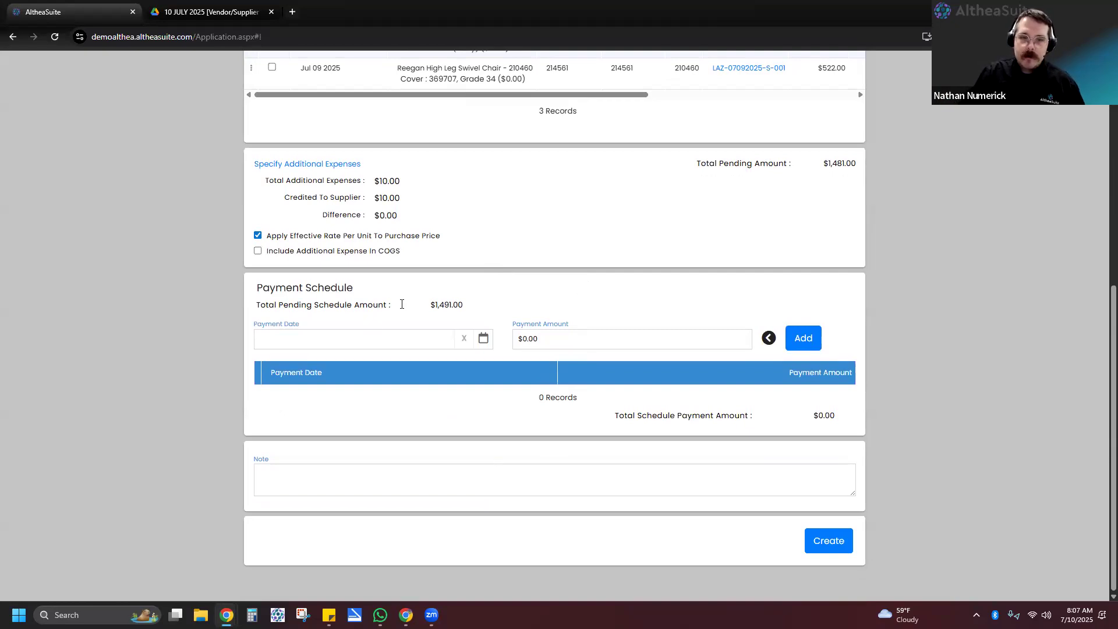
pyautogui.click(483, 339)
pyautogui.click(393, 368)
pyautogui.click(270, 436)
pyautogui.click(744, 344)
pyautogui.click(769, 338)
pyautogui.click(804, 338)
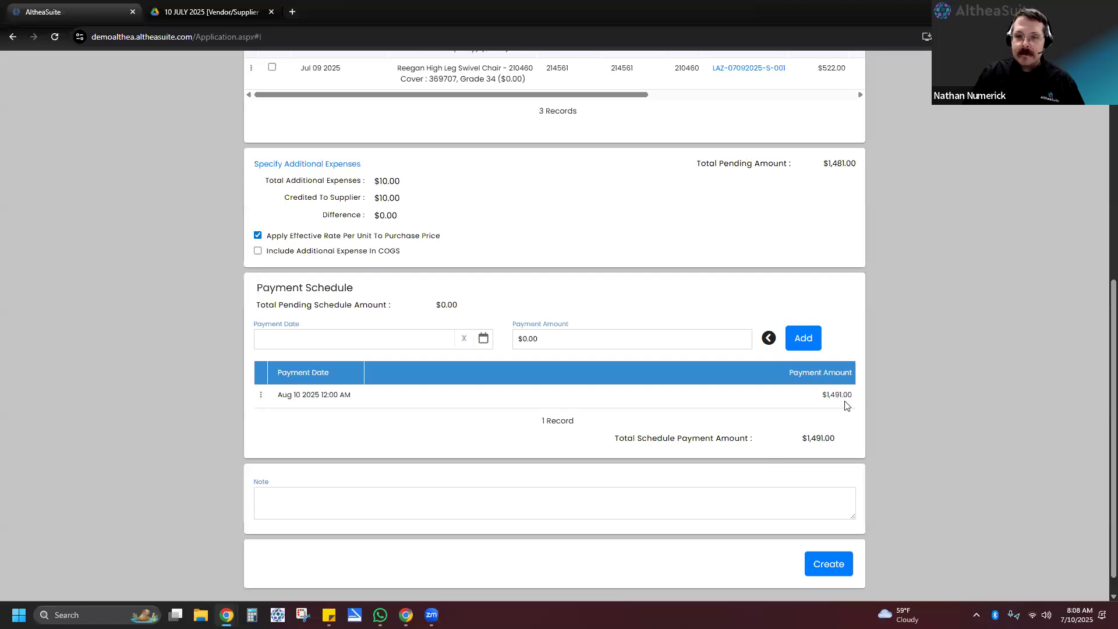
# Step: Create the LaZBoy supplier invoice after reviewing its entries
pyautogui.scroll(2, 844, 425)
pyautogui.scroll(-3, 844, 425)
pyautogui.click(835, 541)
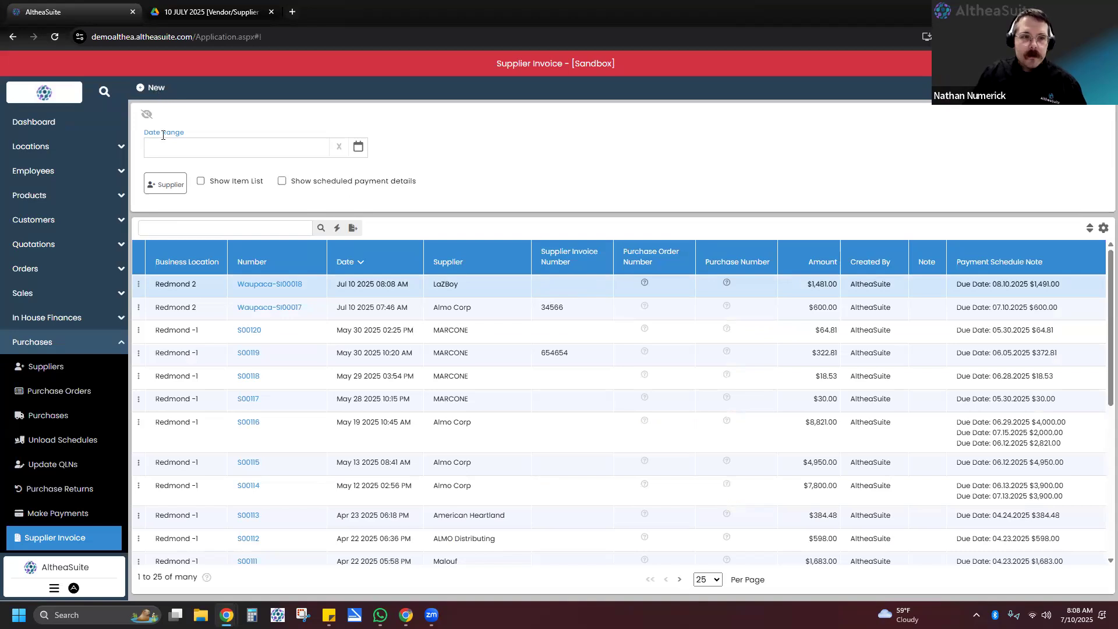
# Step: Start a new supplier invoice with General Electric Co as the supplier
pyautogui.click(150, 90)
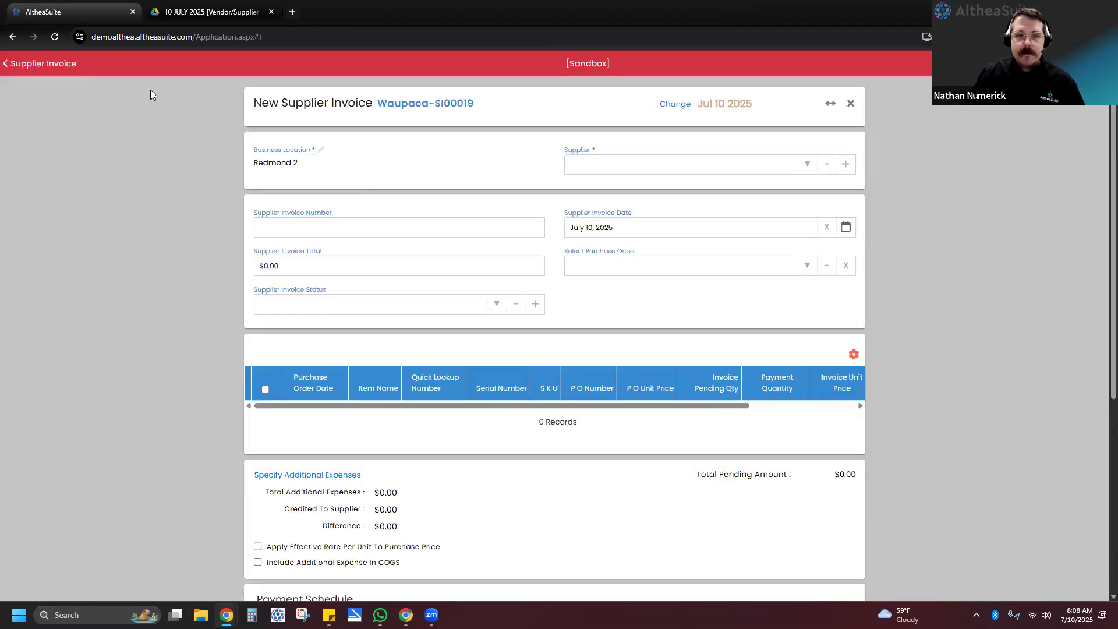
pyautogui.write('gene')
pyautogui.click(679, 187)
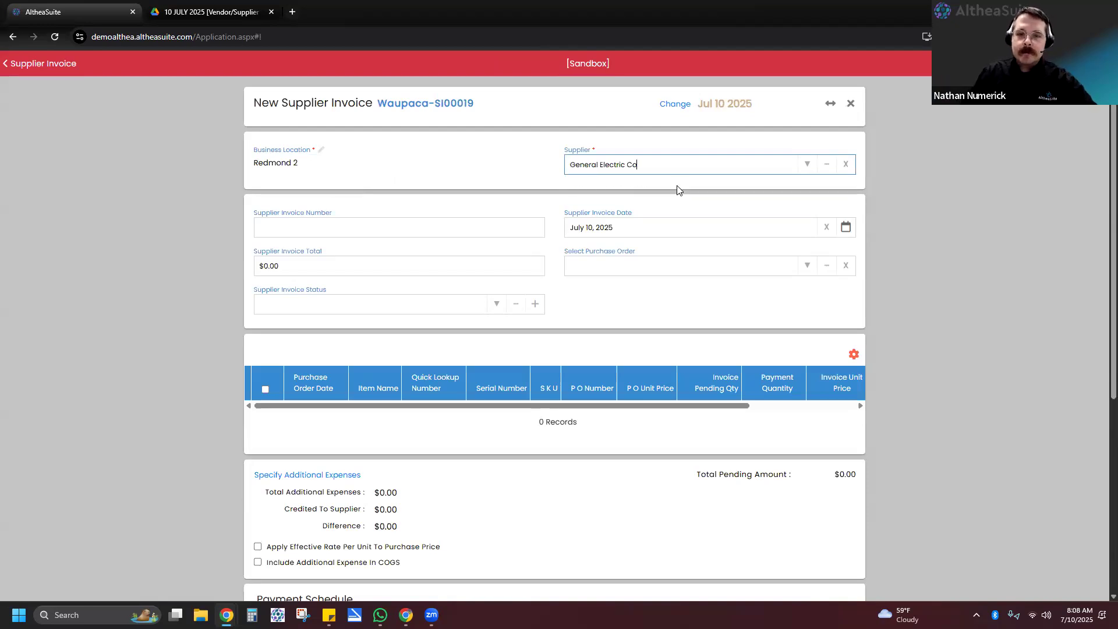
pyautogui.scroll(-2, 410, 120)
pyautogui.click(415, 112)
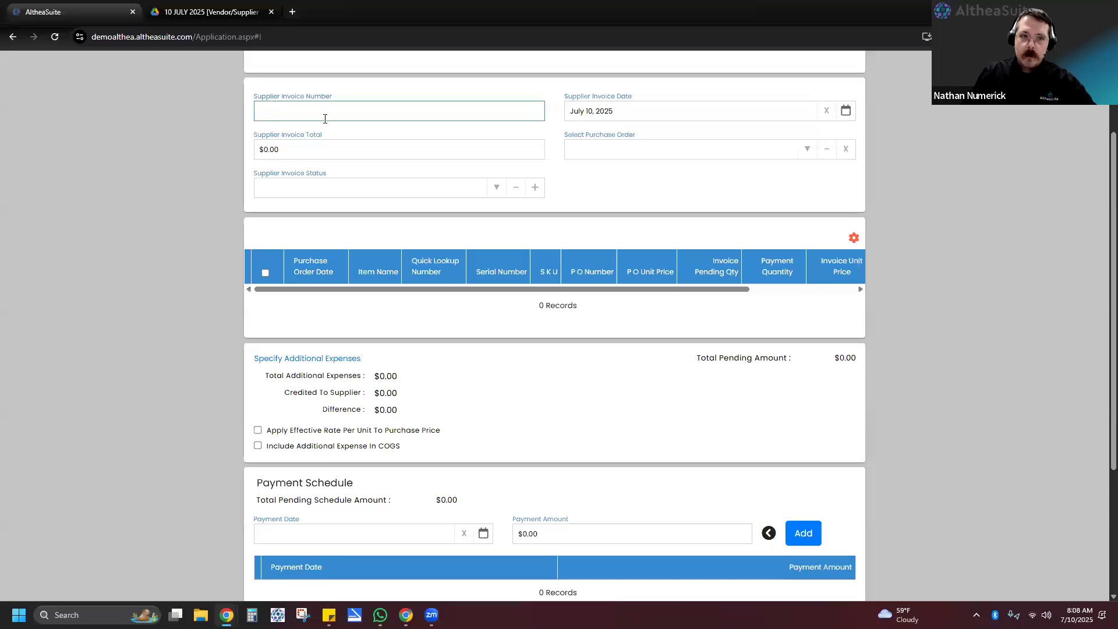
# Step: Browse the General Electric Co purchase orders and load the items of the one dated Jul 09 2025 into the invoice
pyautogui.scroll(1, 757, 198)
pyautogui.click(800, 204)
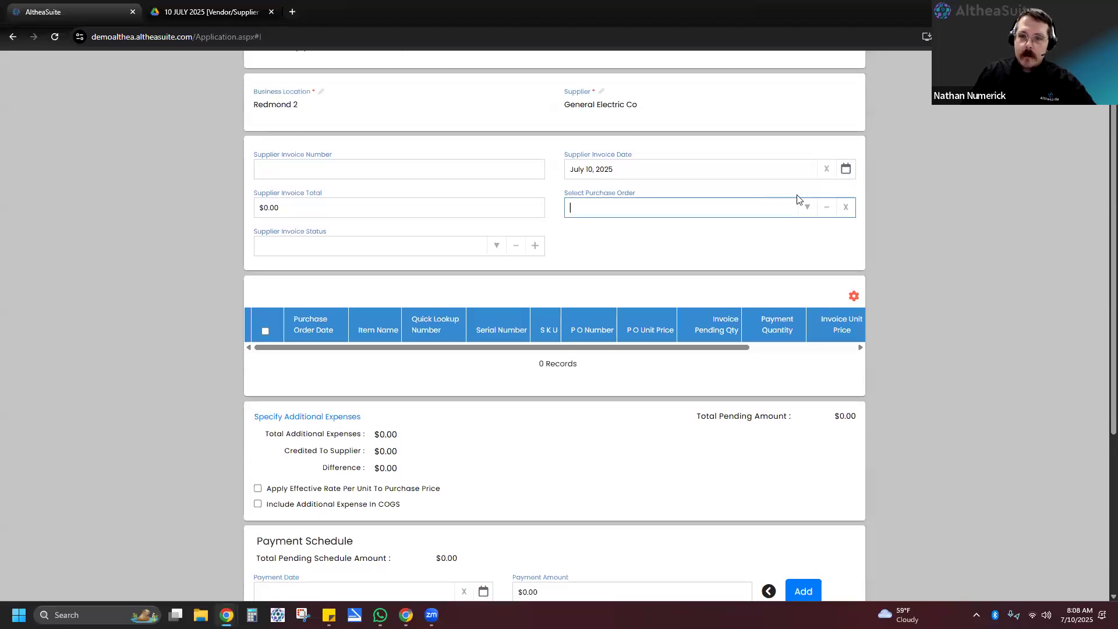
pyautogui.click(810, 209)
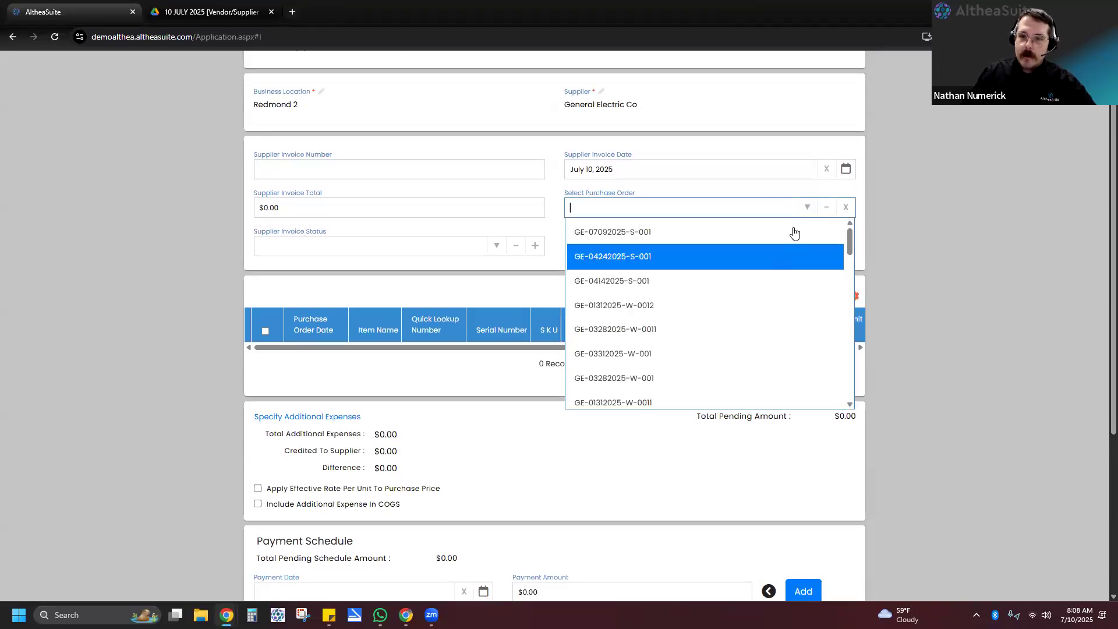
pyautogui.click(827, 210)
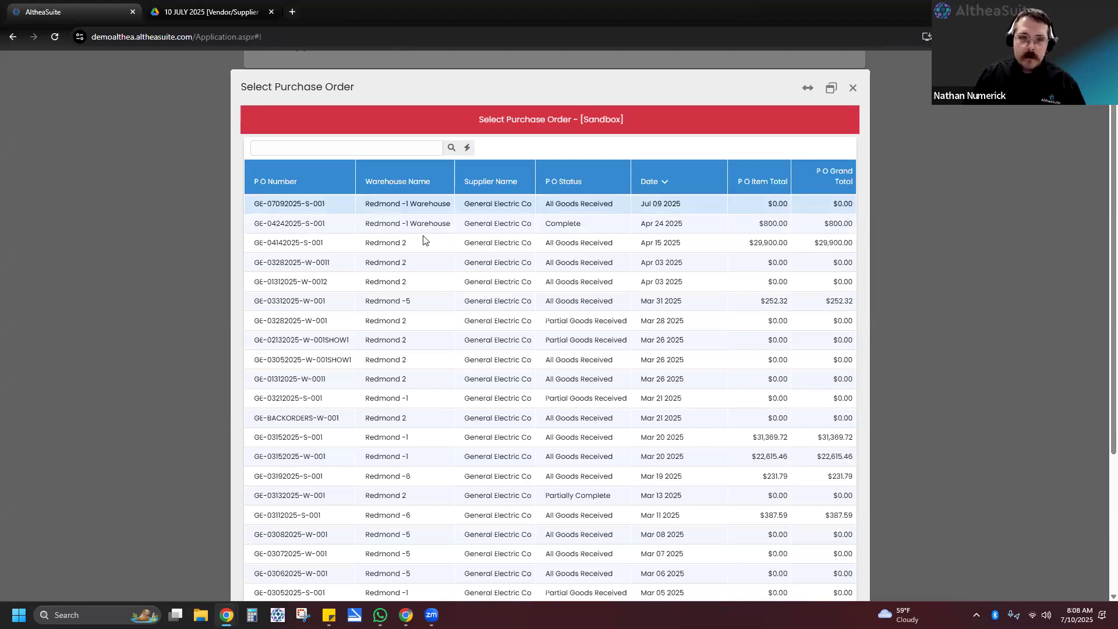
pyautogui.click(485, 245)
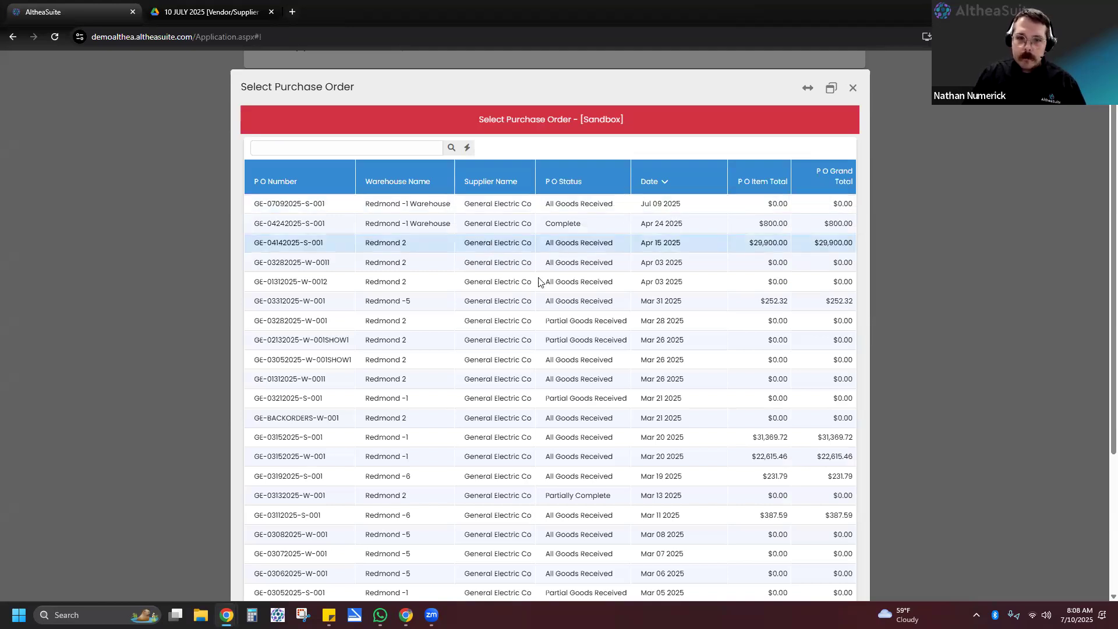
pyautogui.click(572, 185)
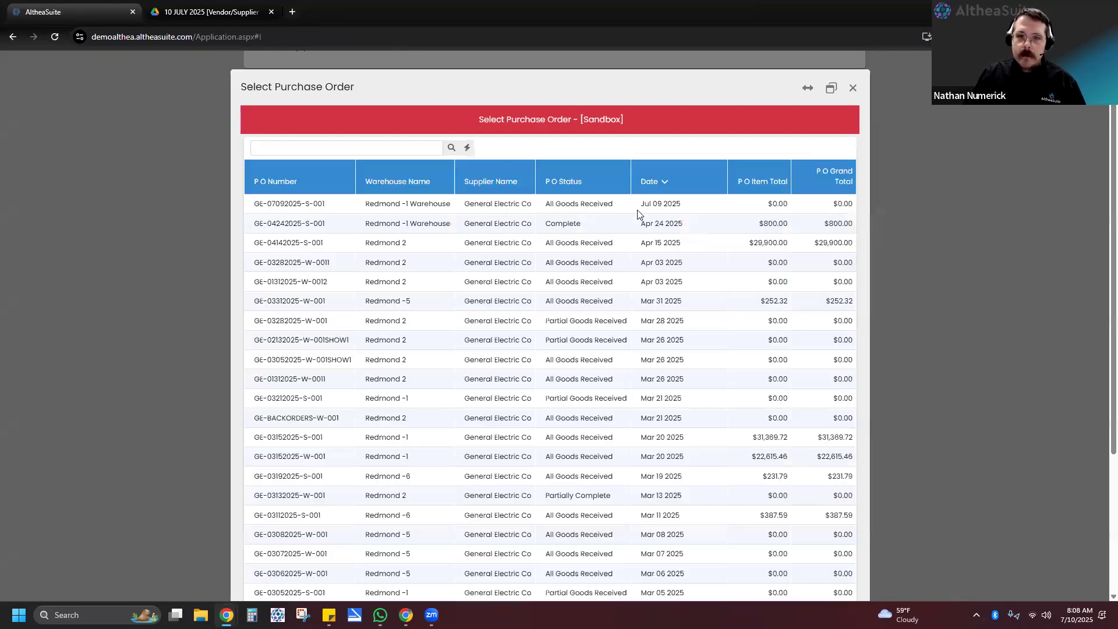
pyautogui.scroll(-4, 641, 291)
pyautogui.click(777, 546)
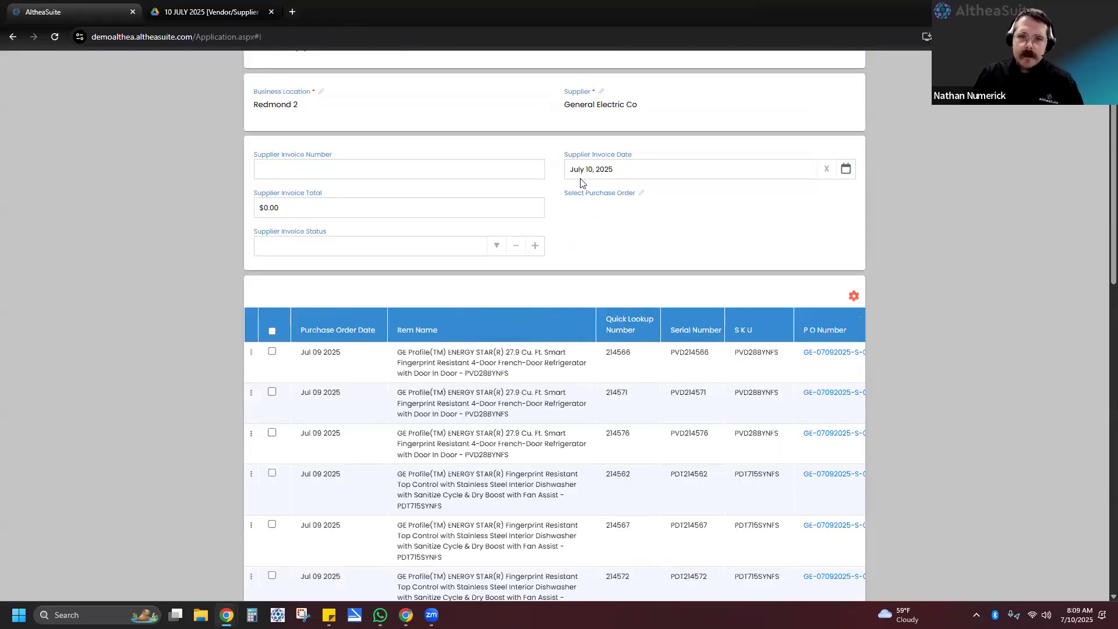
# Step: Review the loaded appliance items and set the supplier invoice number to 12345
pyautogui.scroll(-6, 617, 225)
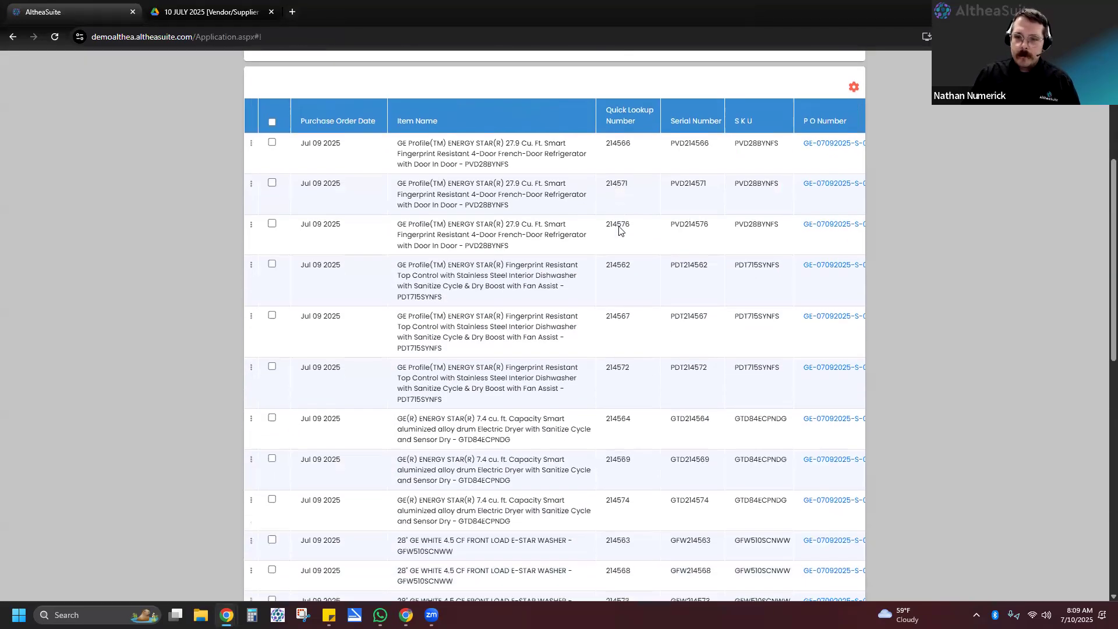
pyautogui.scroll(-1, 792, 466)
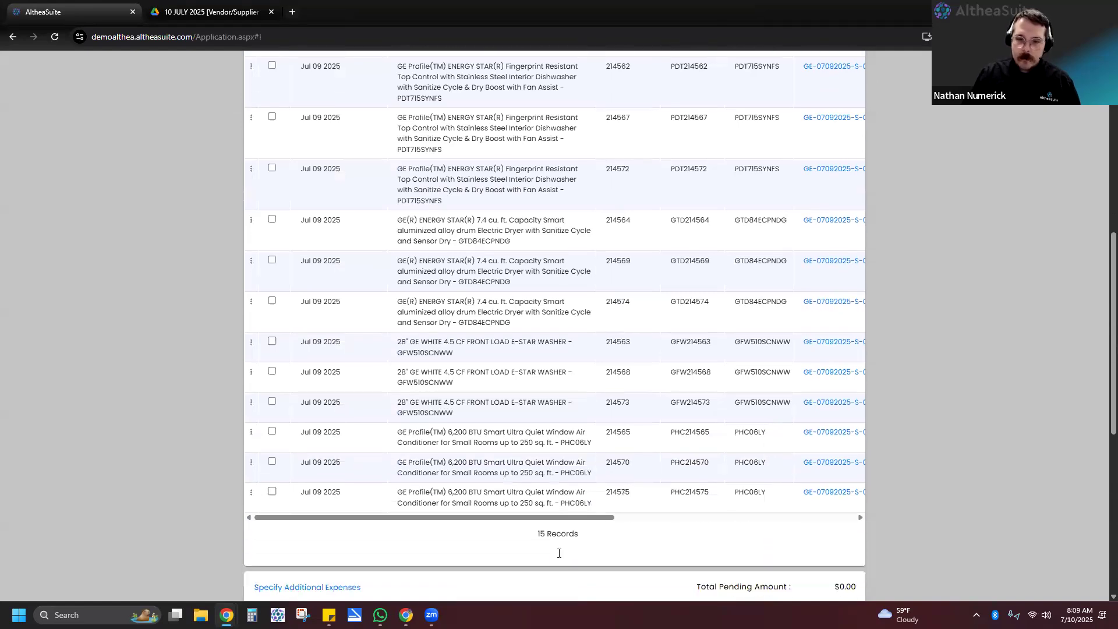
pyautogui.scroll(2, 572, 398)
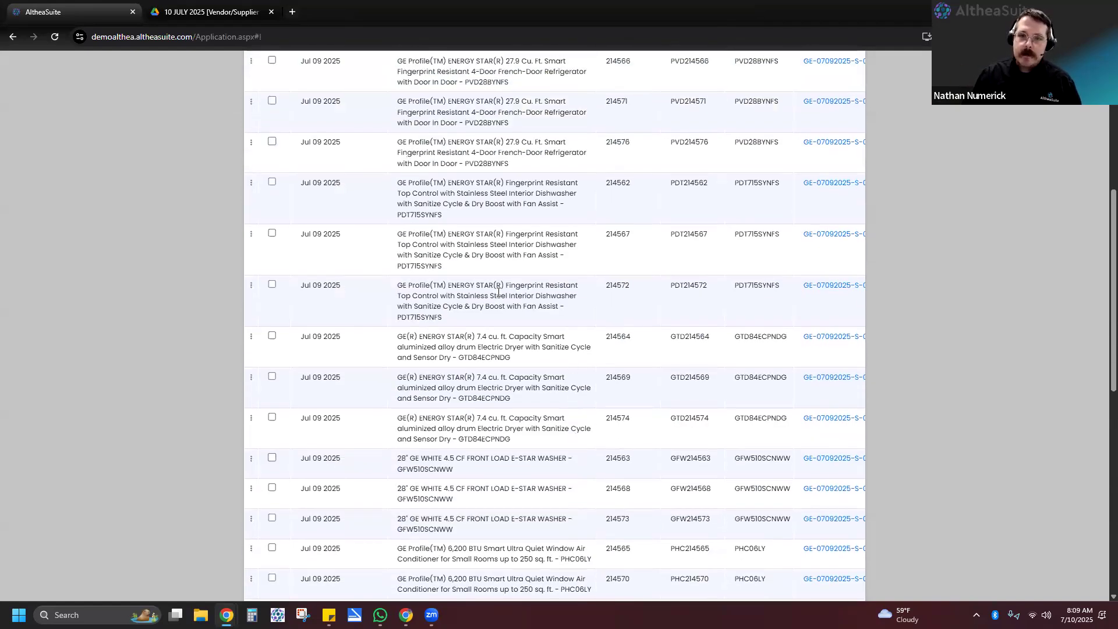
pyautogui.scroll(5, 357, 174)
pyautogui.click(357, 172)
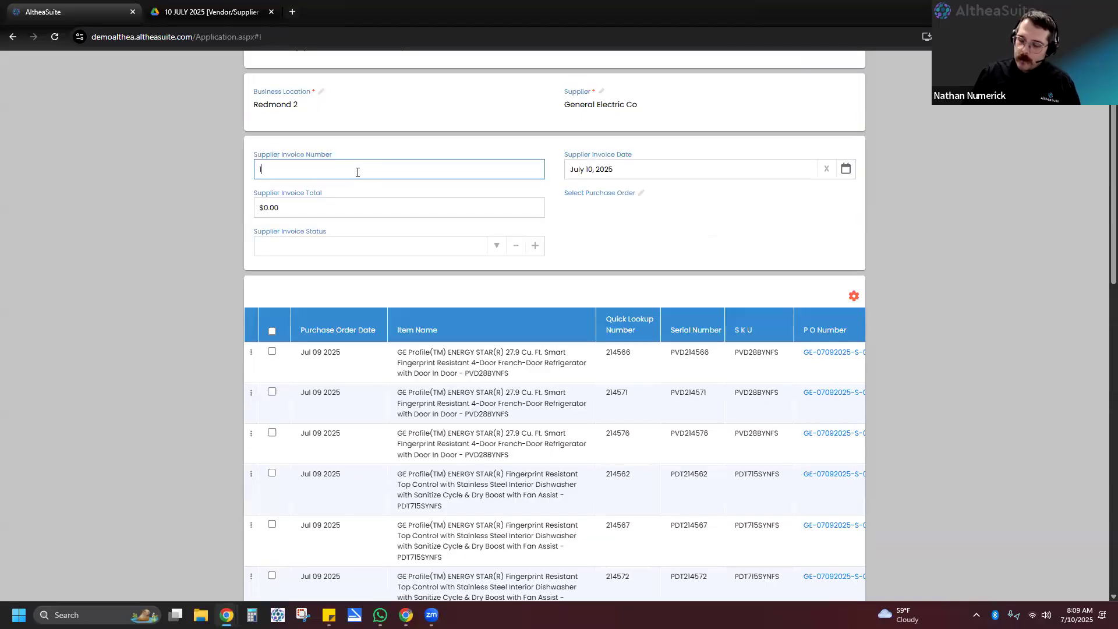
pyautogui.click(640, 232)
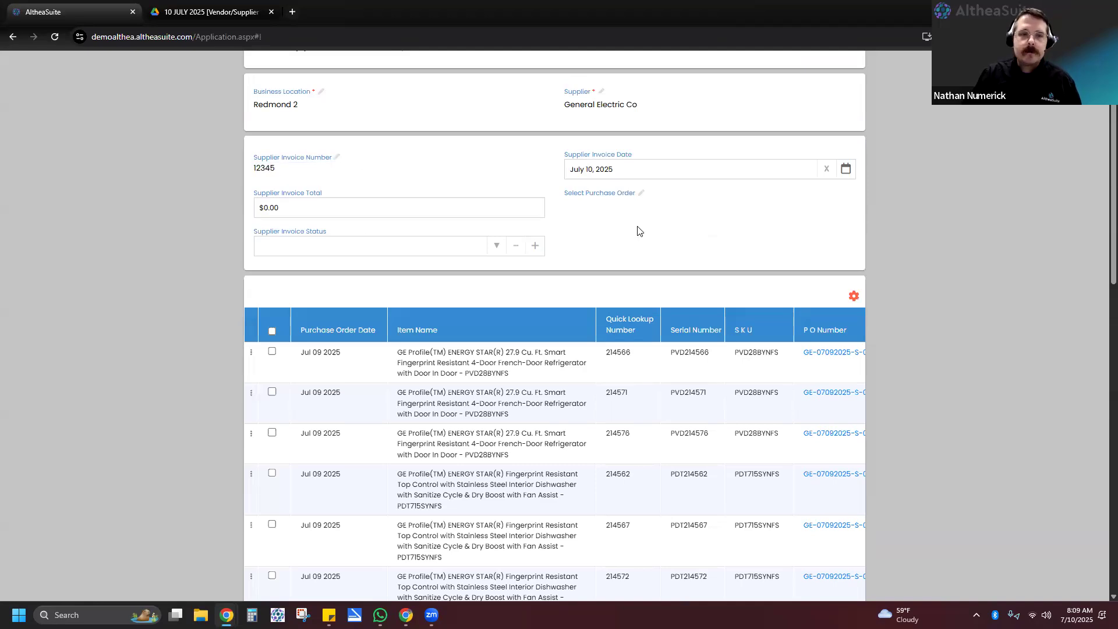
# Step: Examine the purchase order unit prices and invoice pending quantities of the General Electric items
pyautogui.scroll(-3, 656, 265)
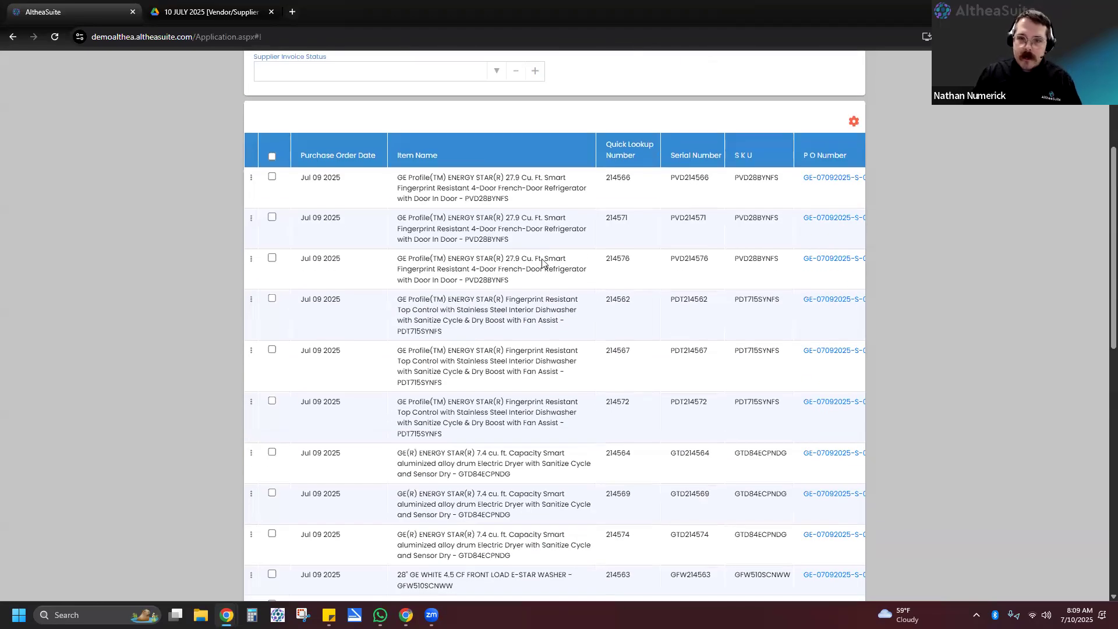
pyautogui.hscroll(3, 542, 251)
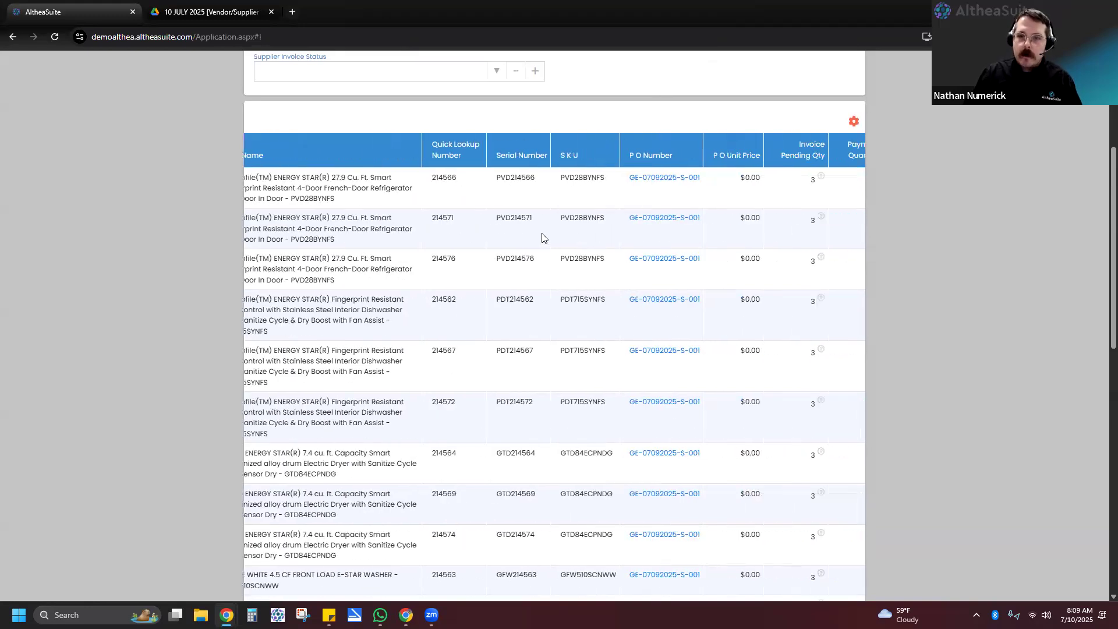
pyautogui.hscroll(4, 542, 238)
pyautogui.hscroll(-5, 541, 238)
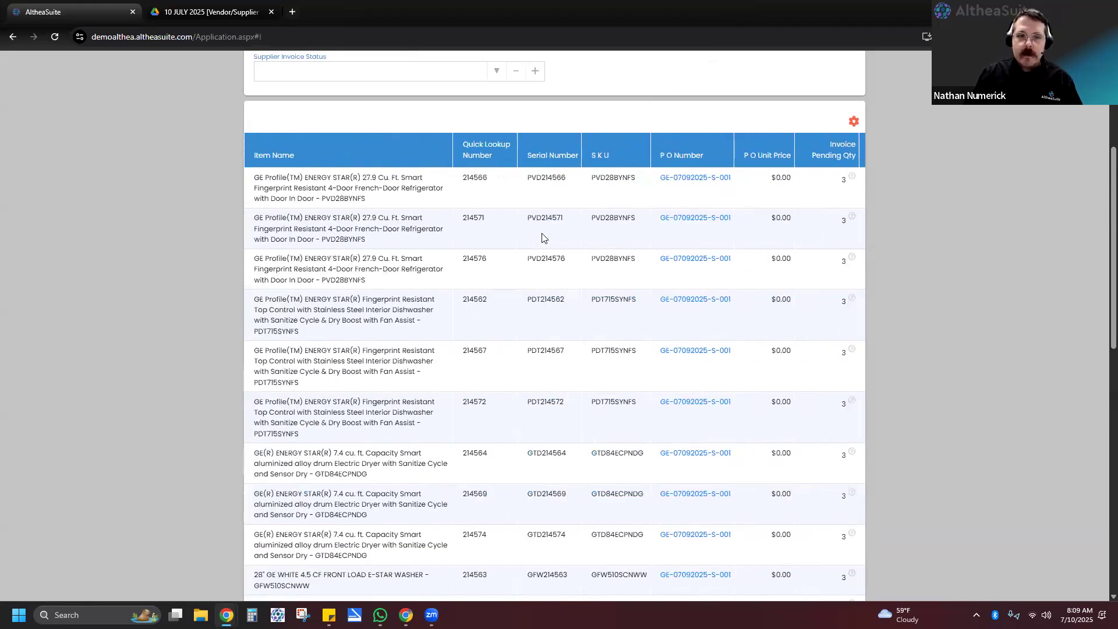
# Step: Select the three PVD28BYNFS refrigerators and the first two PDT715SYNFS dishwashers in the invoice item list
pyautogui.hscroll(-3, 272, 177)
pyautogui.click(272, 176)
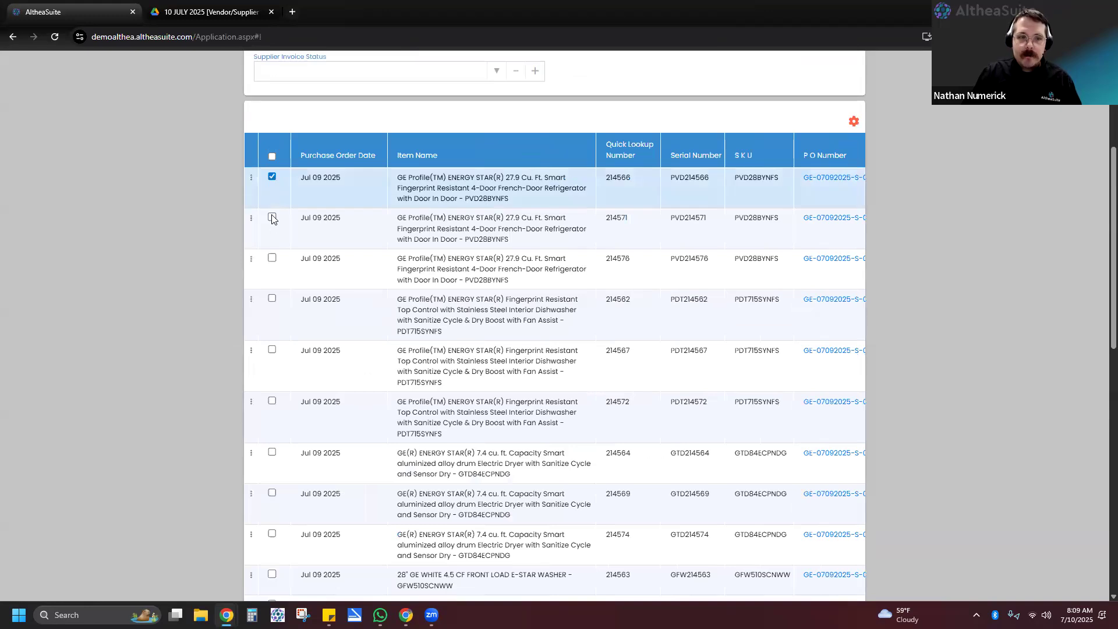
pyautogui.click(272, 218)
pyautogui.click(272, 258)
pyautogui.click(272, 299)
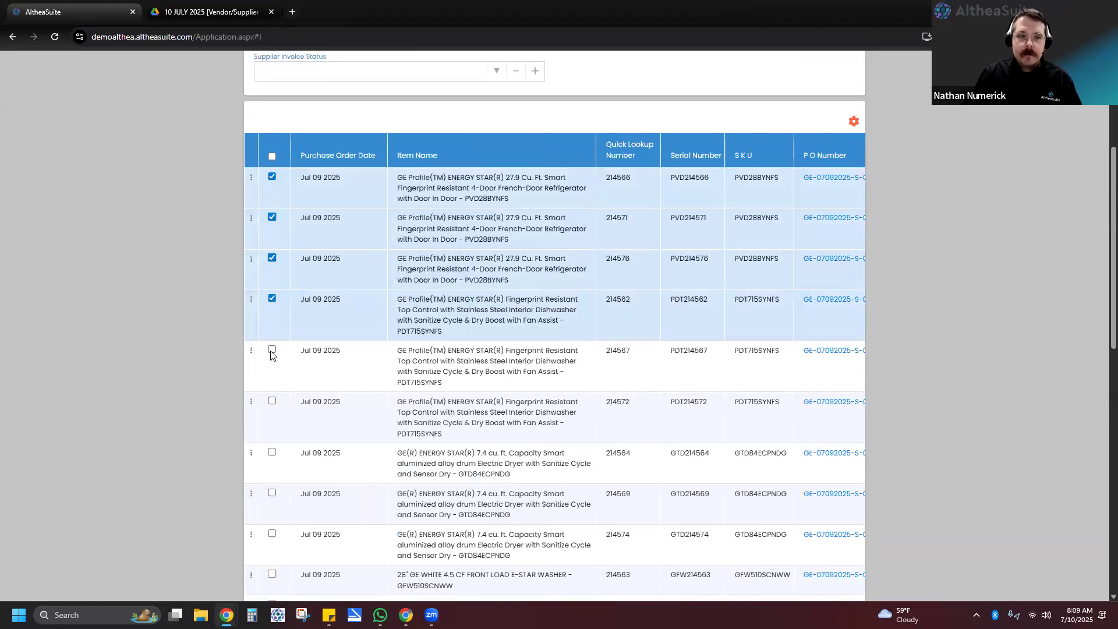
pyautogui.click(271, 351)
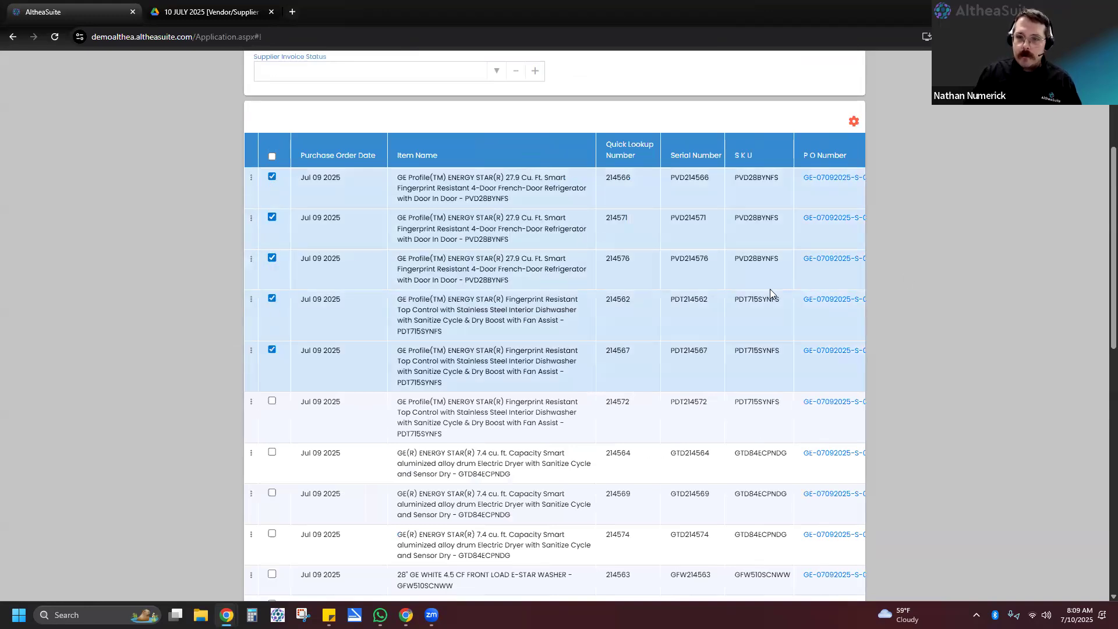
# Step: Set the invoice unit prices of the three PVD28BYNFS refrigerators to $300, $327 and $397, in row order
pyautogui.hscroll(7, 770, 289)
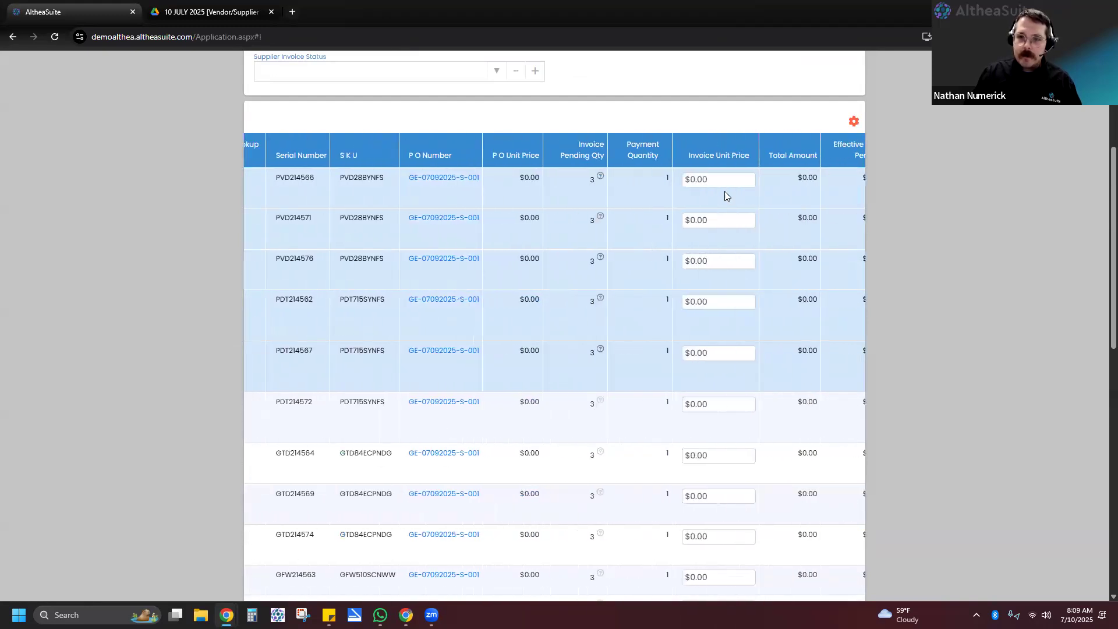
pyautogui.click(693, 181)
pyautogui.write('300')
pyautogui.click(716, 231)
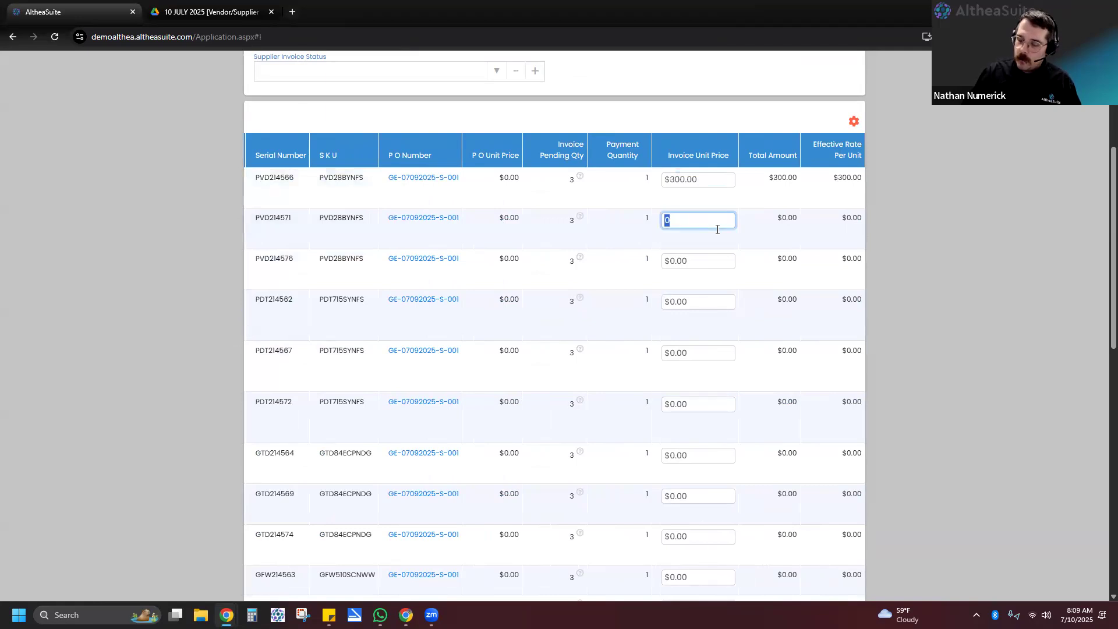
pyautogui.write('327')
pyautogui.click(703, 260)
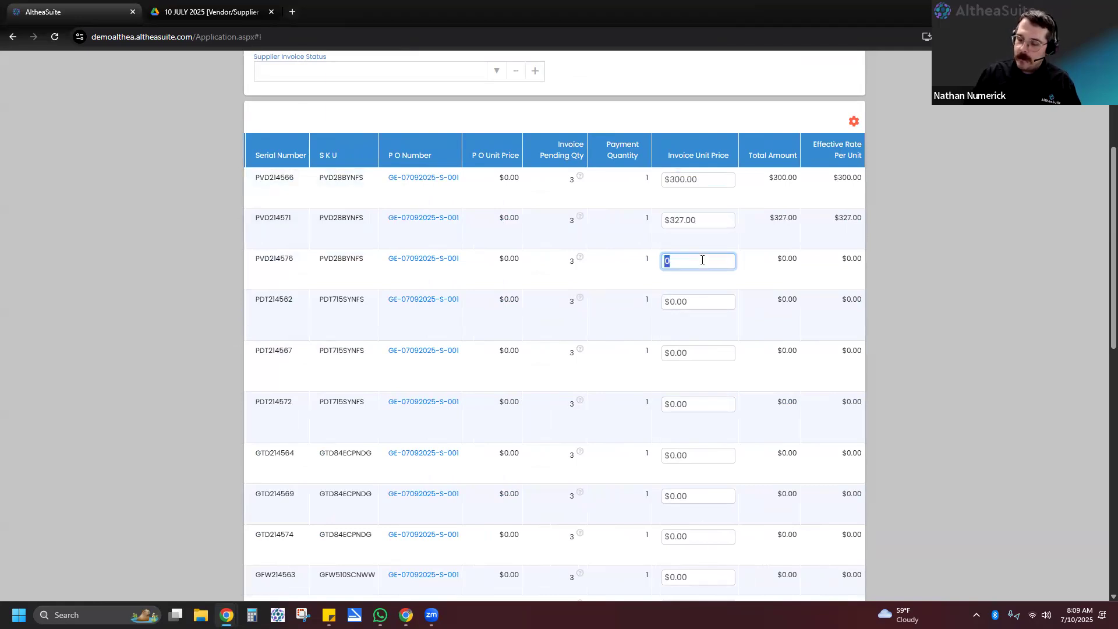
pyautogui.write('397')
# Step: Set the invoice unit prices of the first two PDT715SYNFS dishwashers to $450 and $413
pyautogui.click(704, 303)
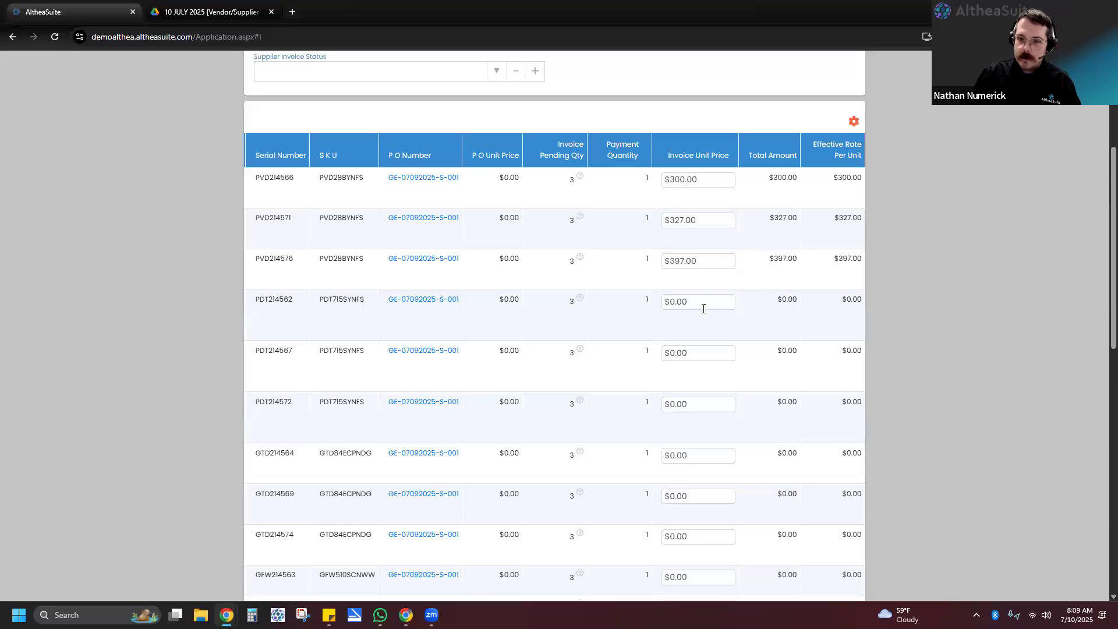
pyautogui.click(693, 360)
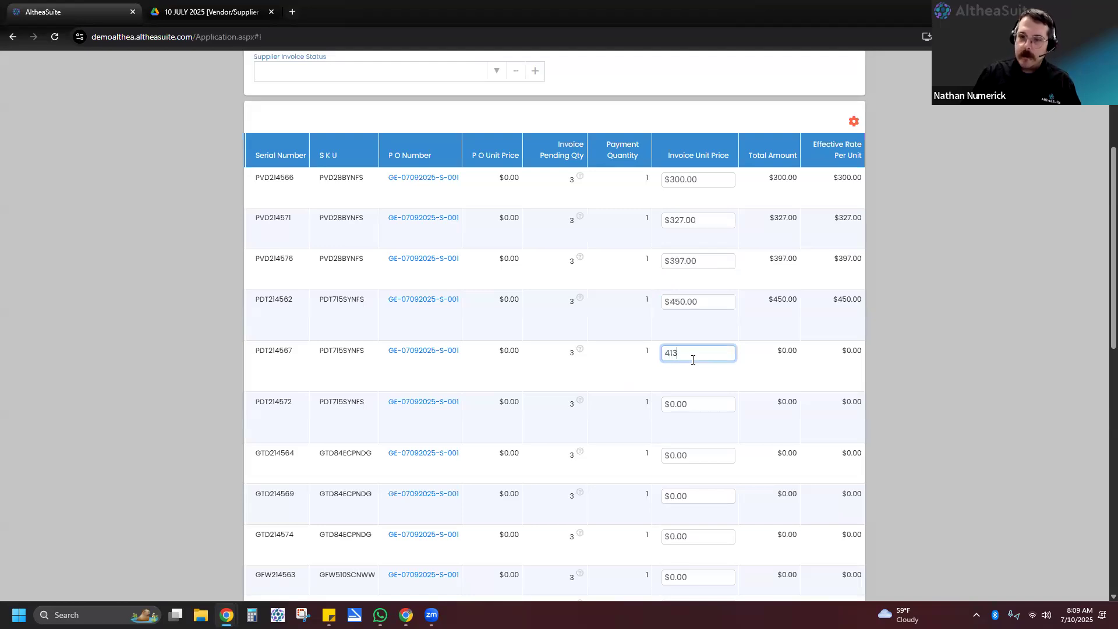
pyautogui.click(847, 312)
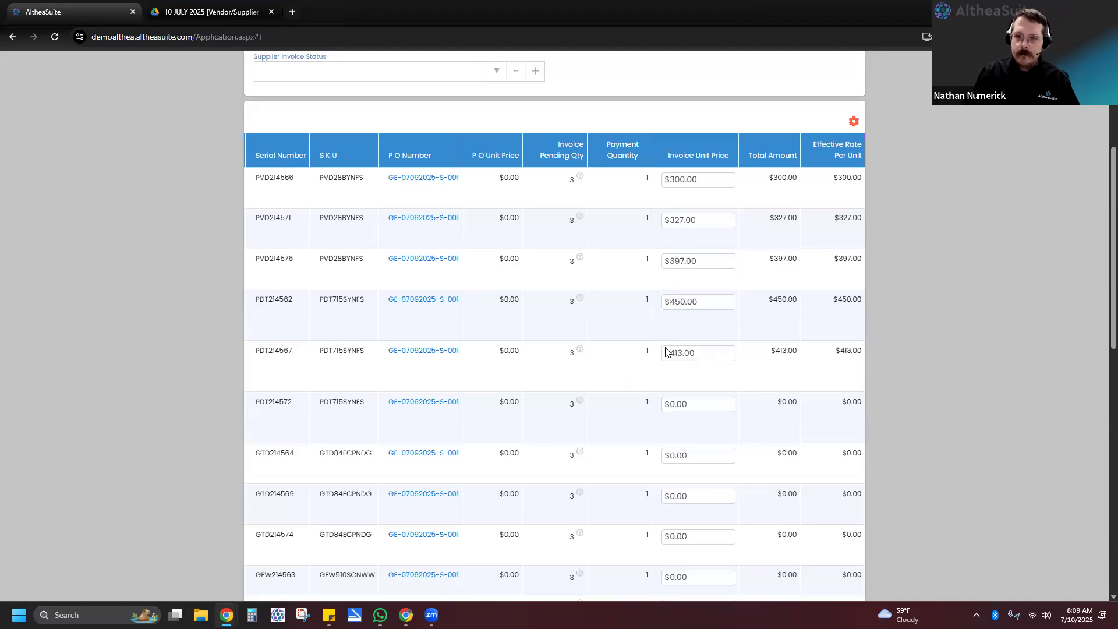
# Step: Mark the five priced items, three refrigerators and two dishwashers, for inclusion in the invoice
pyautogui.hscroll(-3, 665, 348)
pyautogui.hscroll(-3, 665, 348)
pyautogui.click(273, 176)
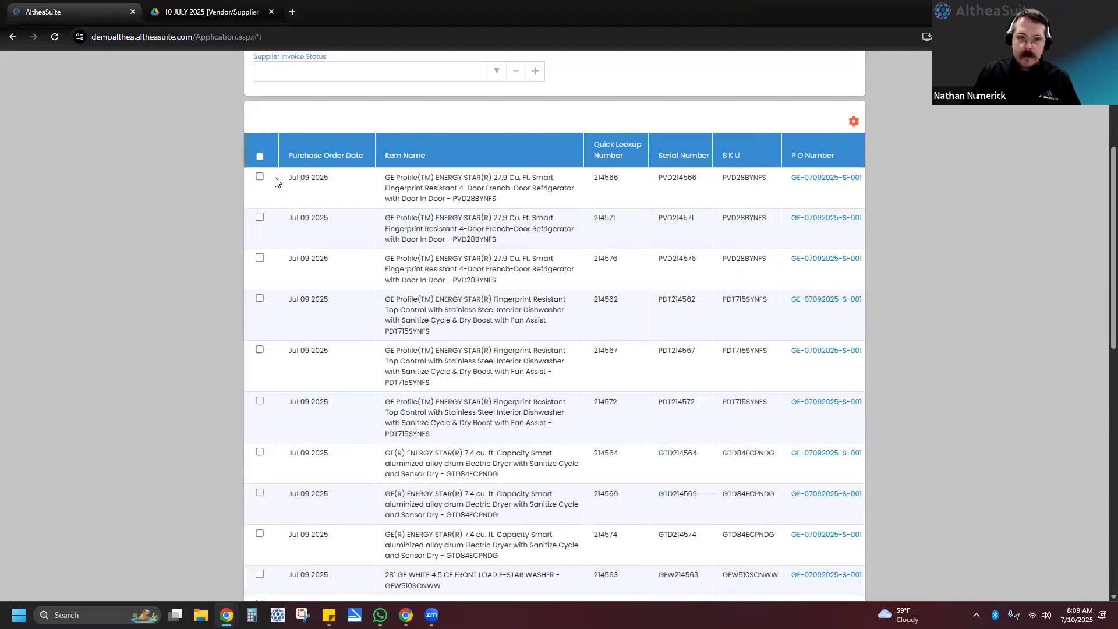
pyautogui.click(273, 217)
pyautogui.click(272, 257)
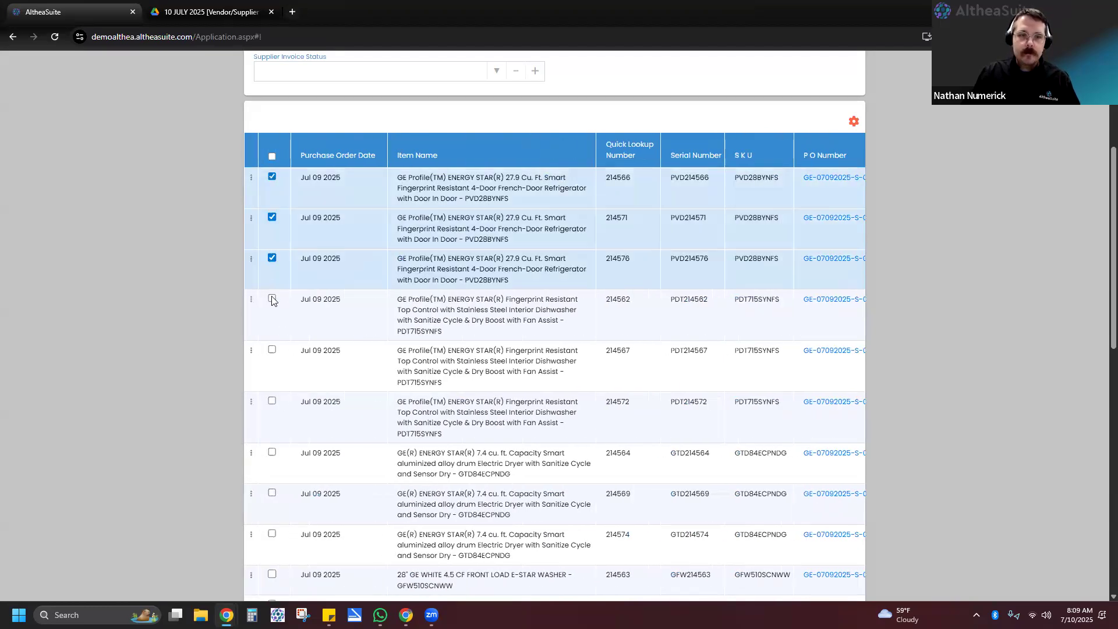
pyautogui.click(272, 298)
pyautogui.click(272, 350)
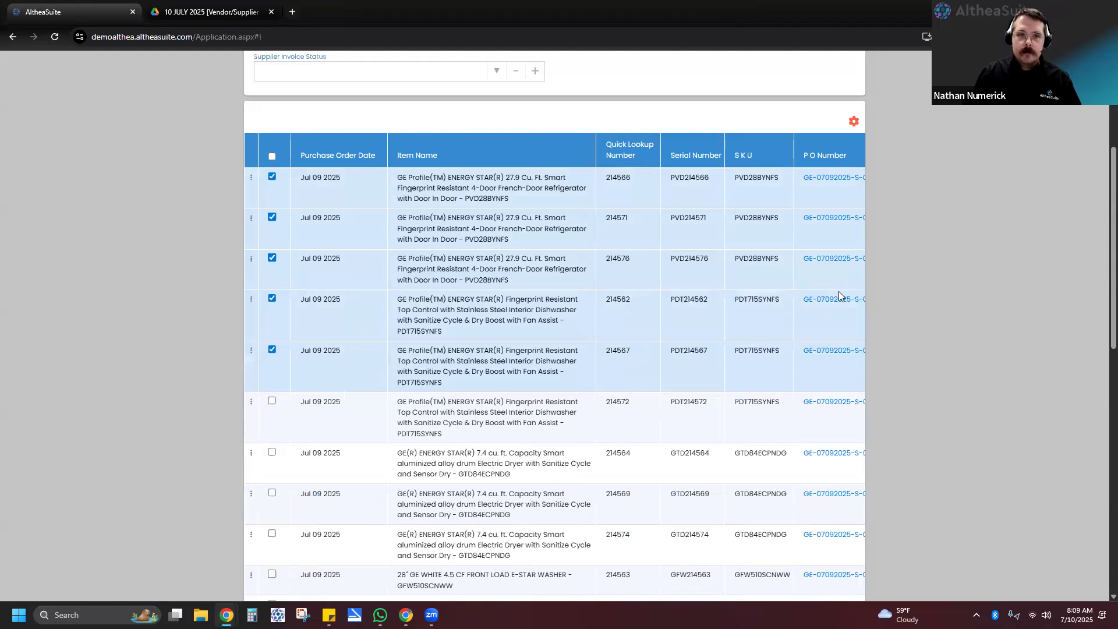
# Step: Copy the total pending amount of the selected items into the supplier invoice total, making it 1887
pyautogui.scroll(2, 616, 197)
pyautogui.scroll(-1, 416, 156)
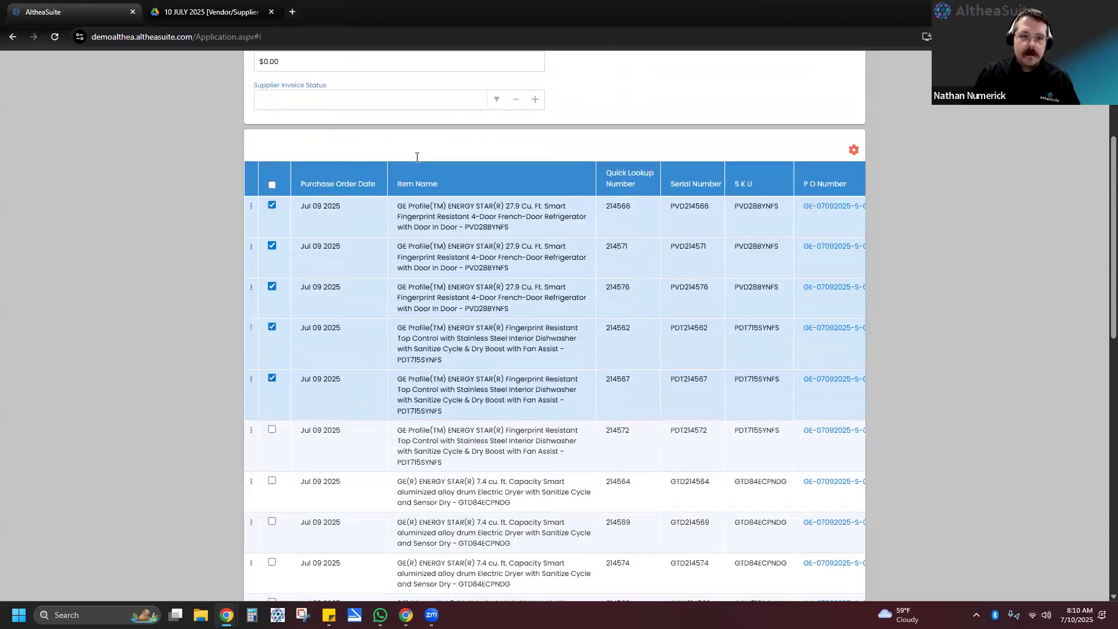
pyautogui.scroll(-8, 418, 157)
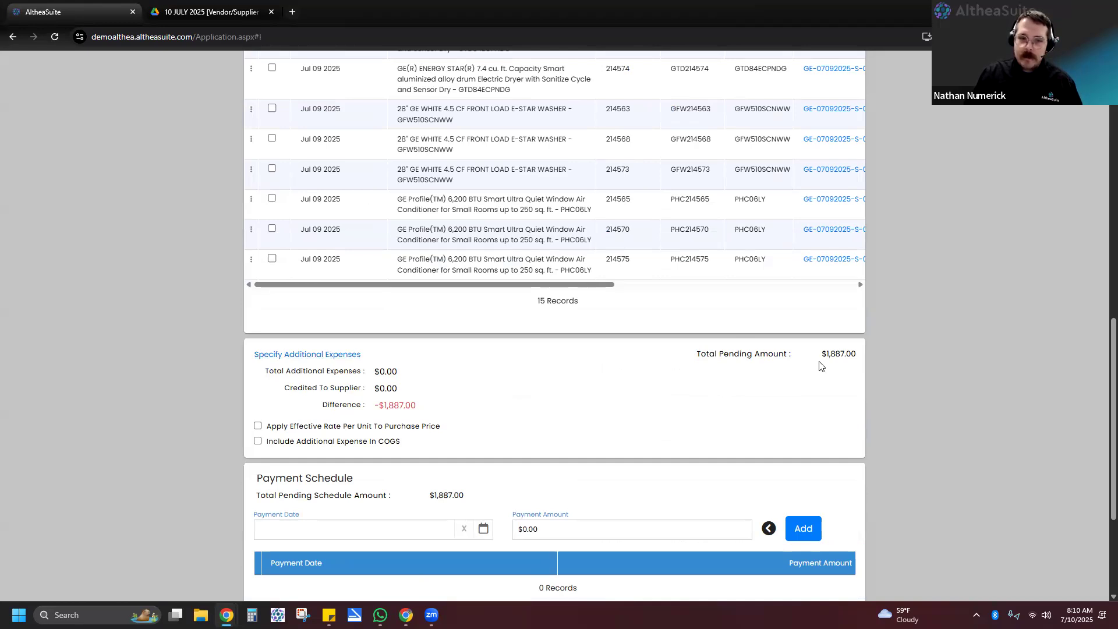
pyautogui.scroll(4, 631, 406)
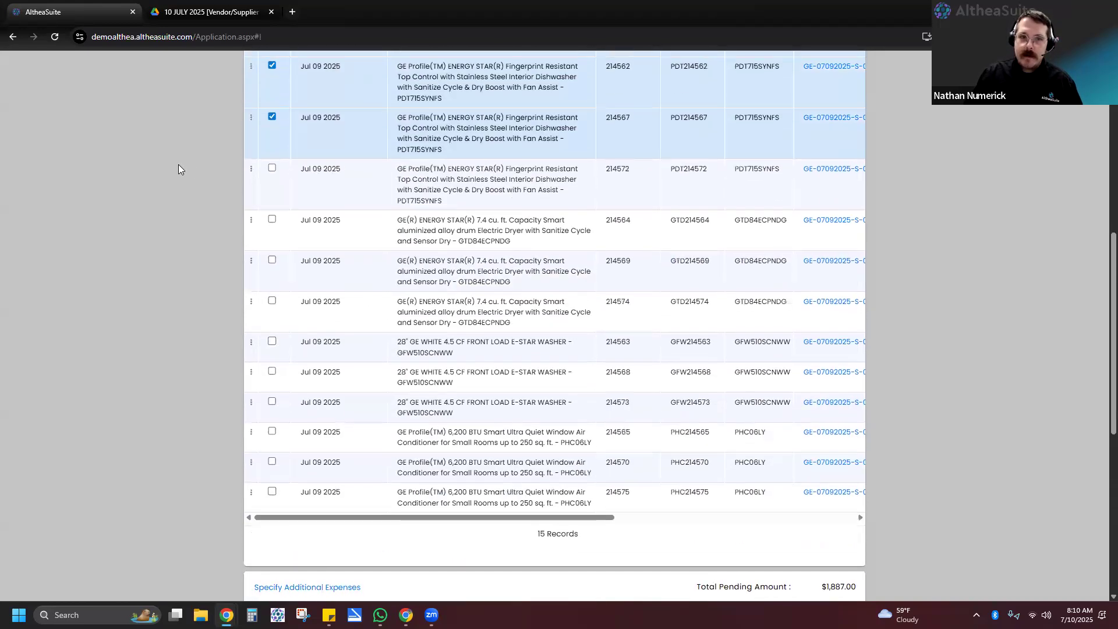
pyautogui.scroll(5, 178, 164)
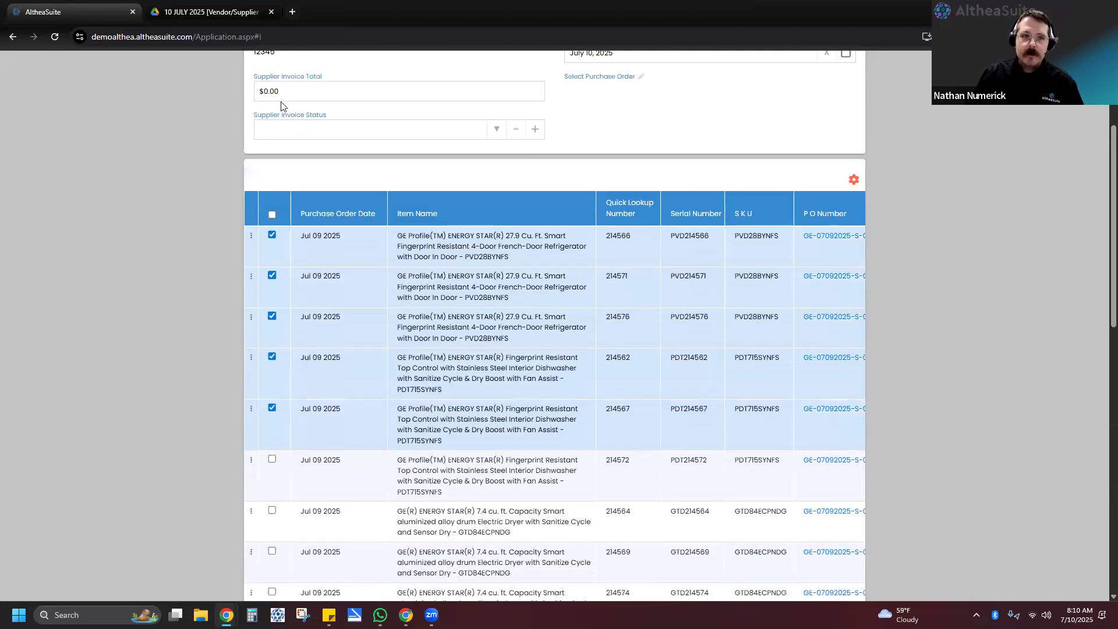
pyautogui.scroll(2, 281, 105)
pyautogui.click(309, 201)
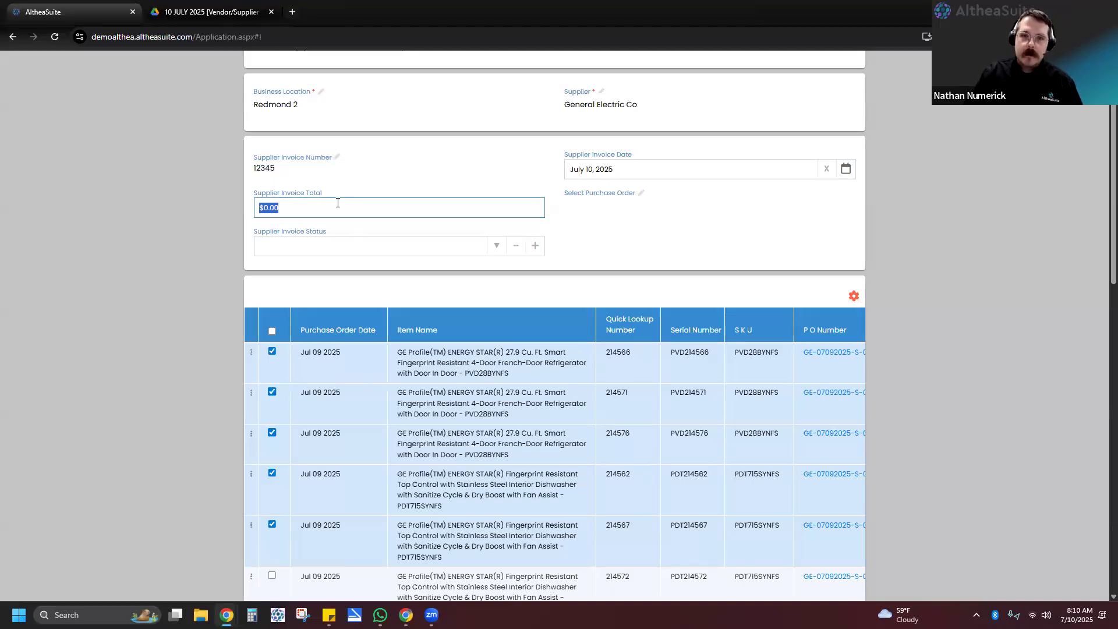
pyautogui.scroll(-9, 726, 482)
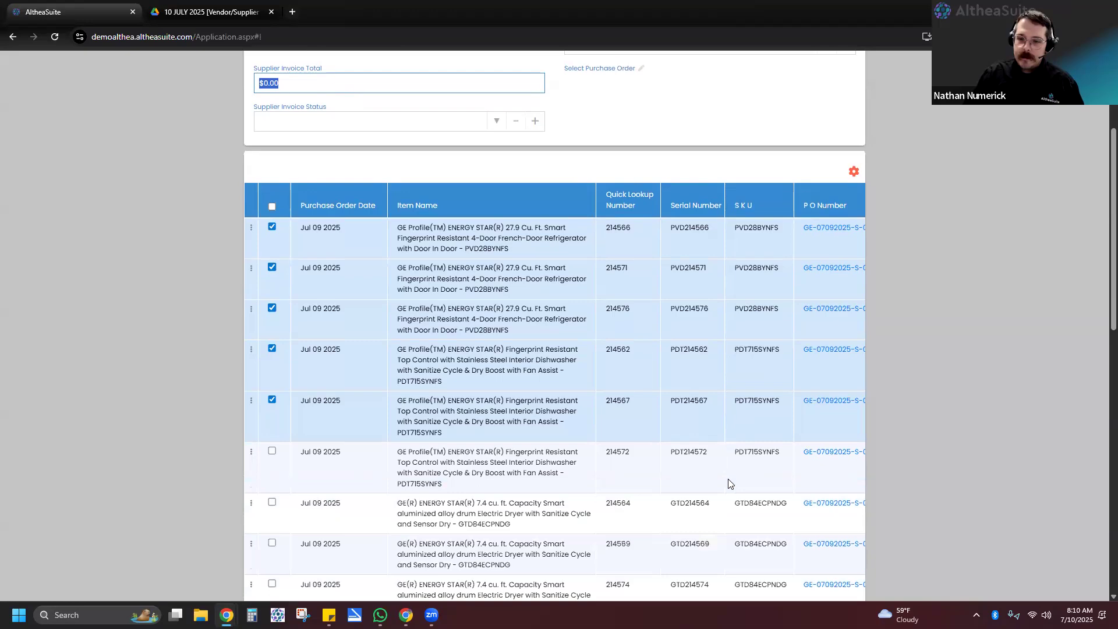
pyautogui.doubleClick(846, 471)
pyautogui.rightClick(842, 476)
pyautogui.click(872, 351)
pyautogui.scroll(1, 868, 363)
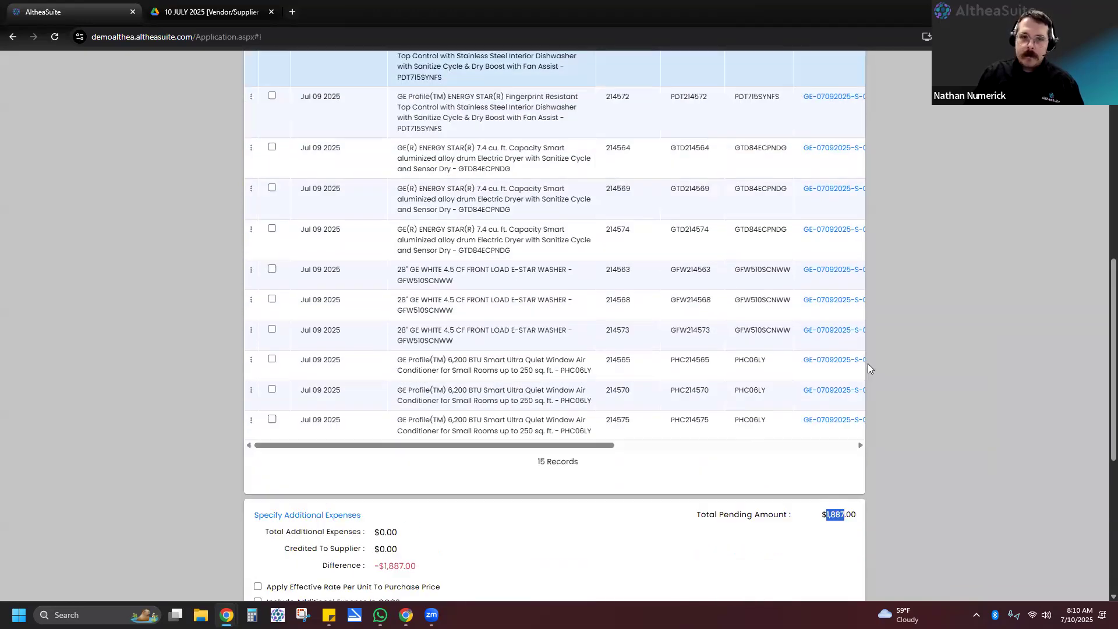
pyautogui.scroll(7, 868, 364)
pyautogui.click(299, 153)
pyautogui.hotkey('ctrl', 'v')
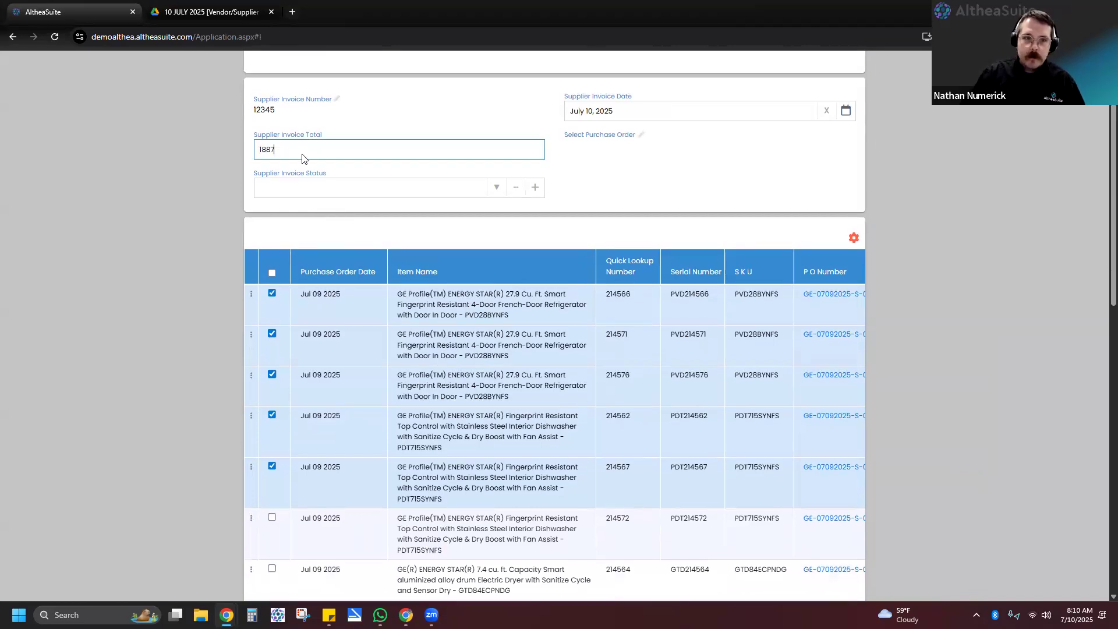
pyautogui.click(741, 312)
# Step: Examine the difference under the additional expenses and review the selected item rows and their price columns
pyautogui.scroll(-1, 742, 321)
pyautogui.scroll(-9, 749, 321)
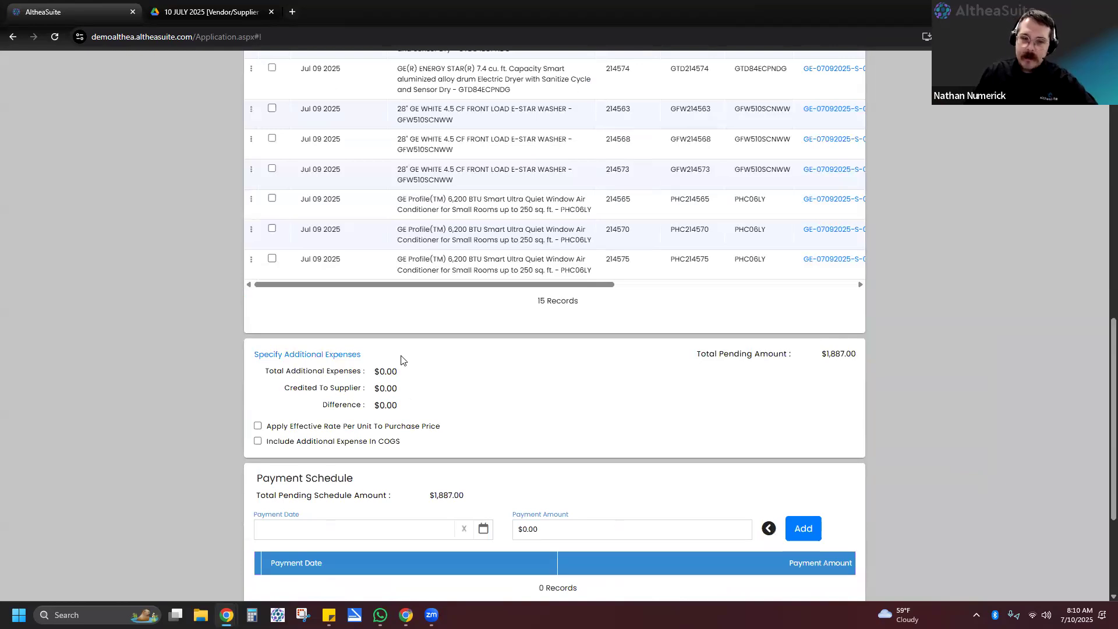
pyautogui.scroll(2, 393, 398)
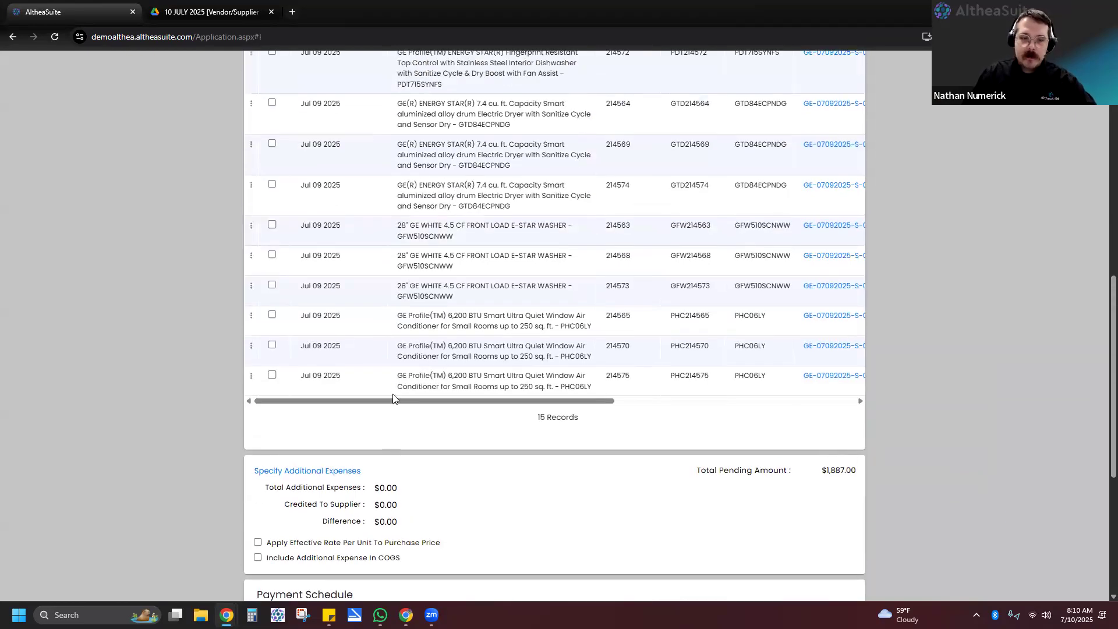
pyautogui.scroll(-1, 402, 431)
pyautogui.scroll(4, 479, 452)
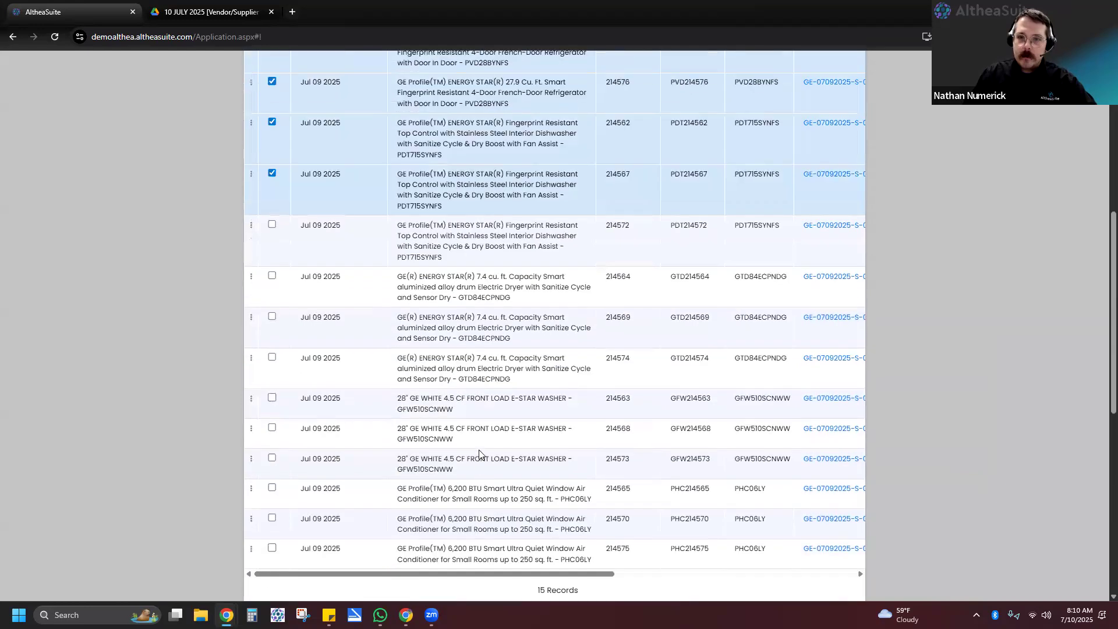
pyautogui.scroll(3, 479, 453)
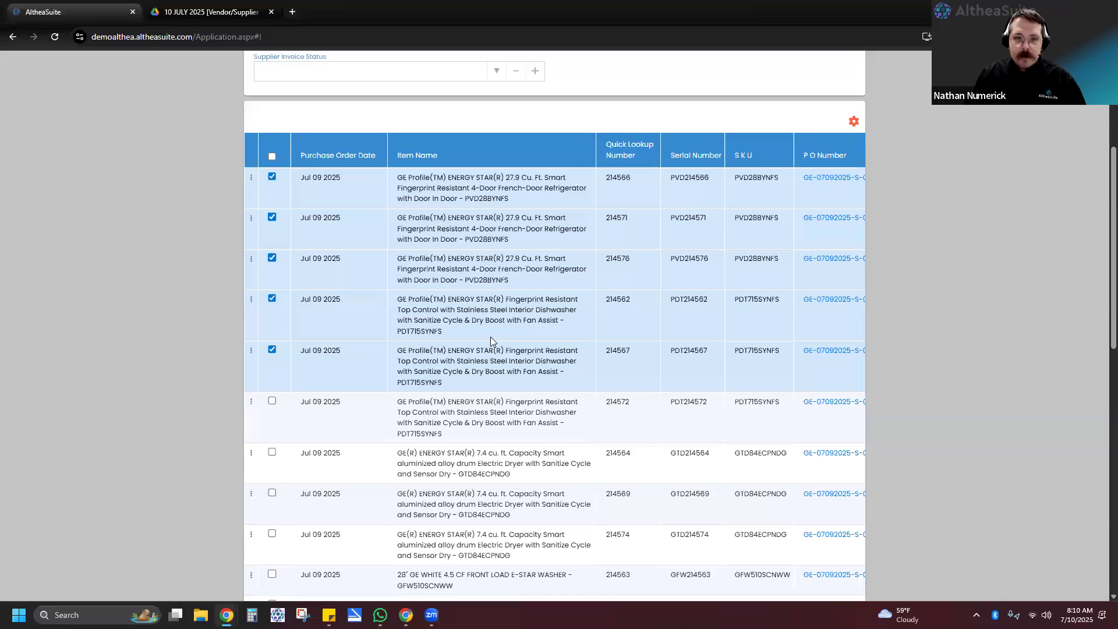
pyautogui.hscroll(7, 490, 336)
pyautogui.hscroll(-7, 490, 336)
# Step: Add a payment of $800 dated July 24, 2025 to the payment schedule
pyautogui.scroll(-6, 289, 325)
pyautogui.scroll(-4, 289, 330)
pyautogui.click(407, 355)
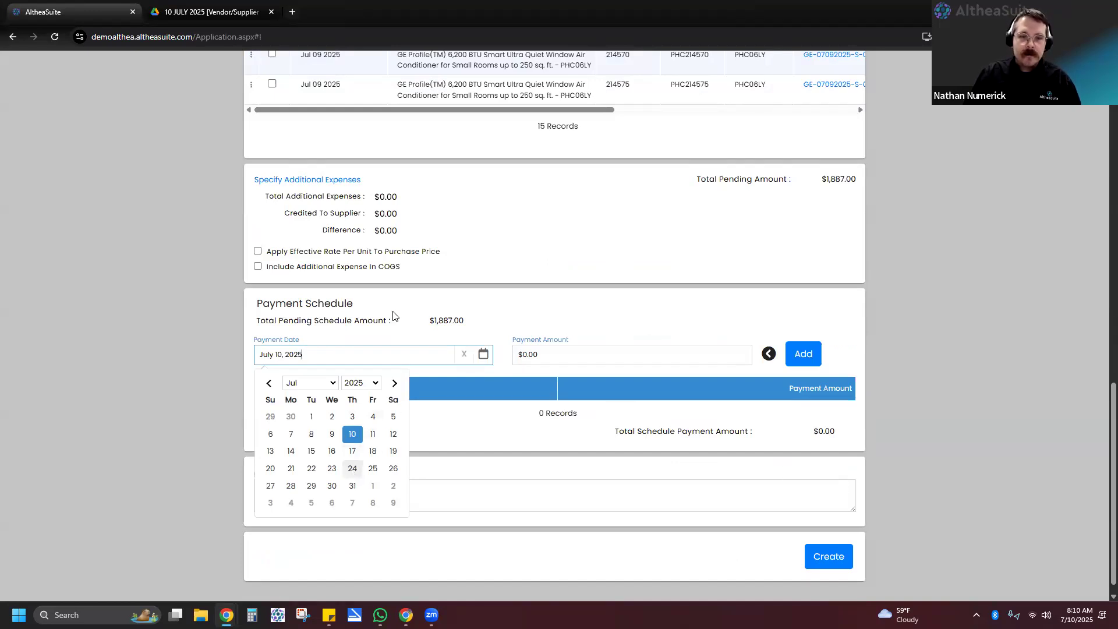
pyautogui.click(676, 364)
pyautogui.write('800')
pyautogui.click(769, 354)
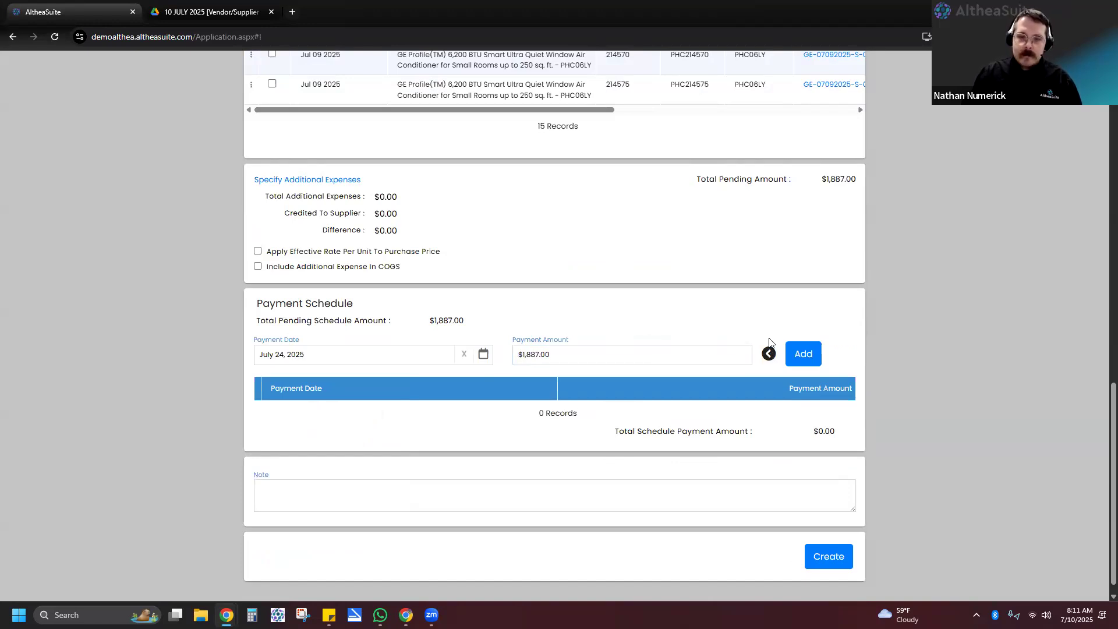
pyautogui.click(724, 350)
pyautogui.write('800')
pyautogui.click(807, 355)
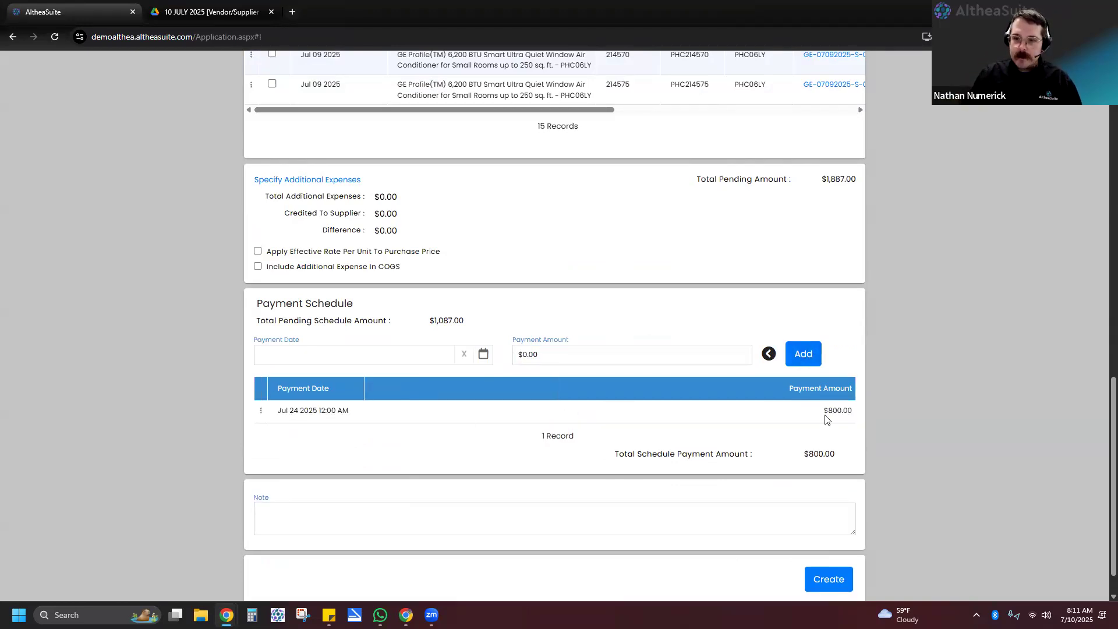
# Step: Check the pending schedule amount and add a second payment of $800 dated August 7, 2025
pyautogui.moveTo(466, 321); pyautogui.dragTo(428, 325)
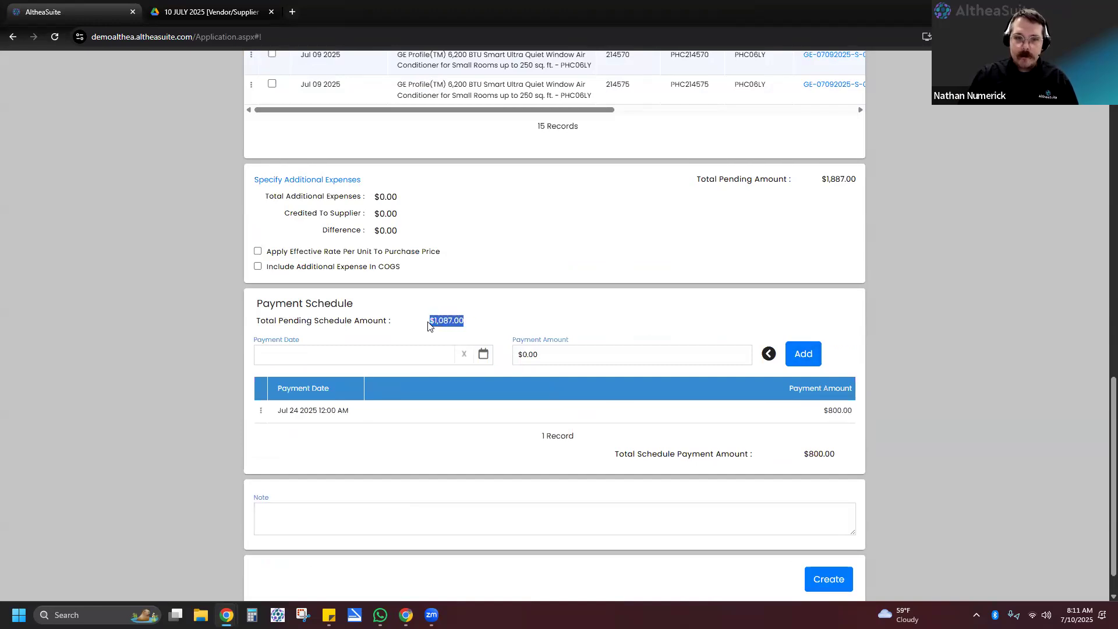
pyautogui.click(487, 319)
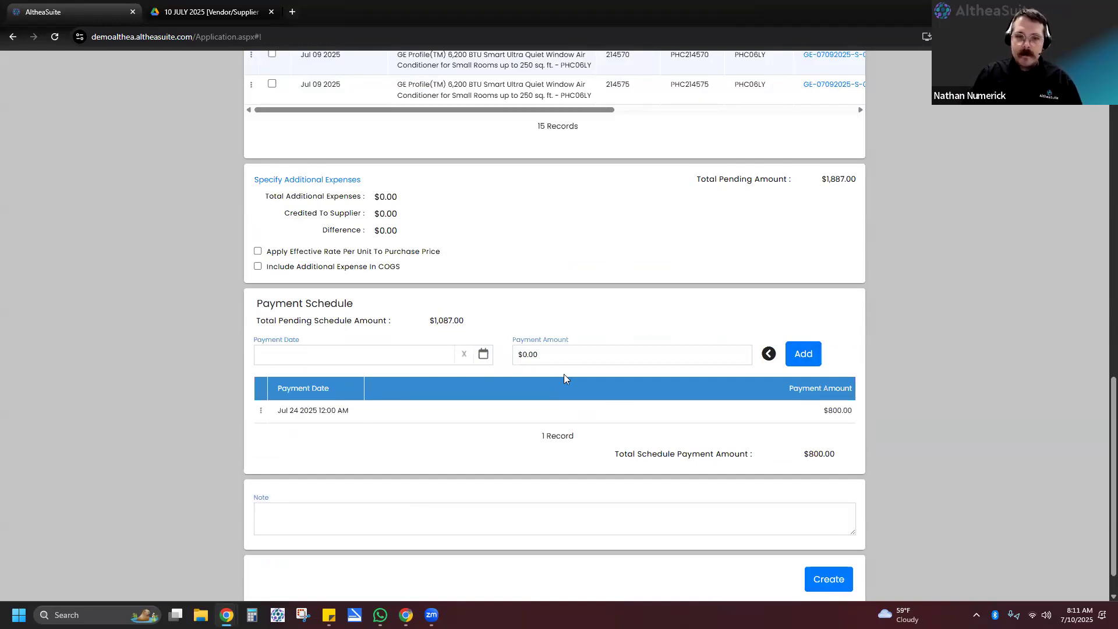
pyautogui.click(484, 354)
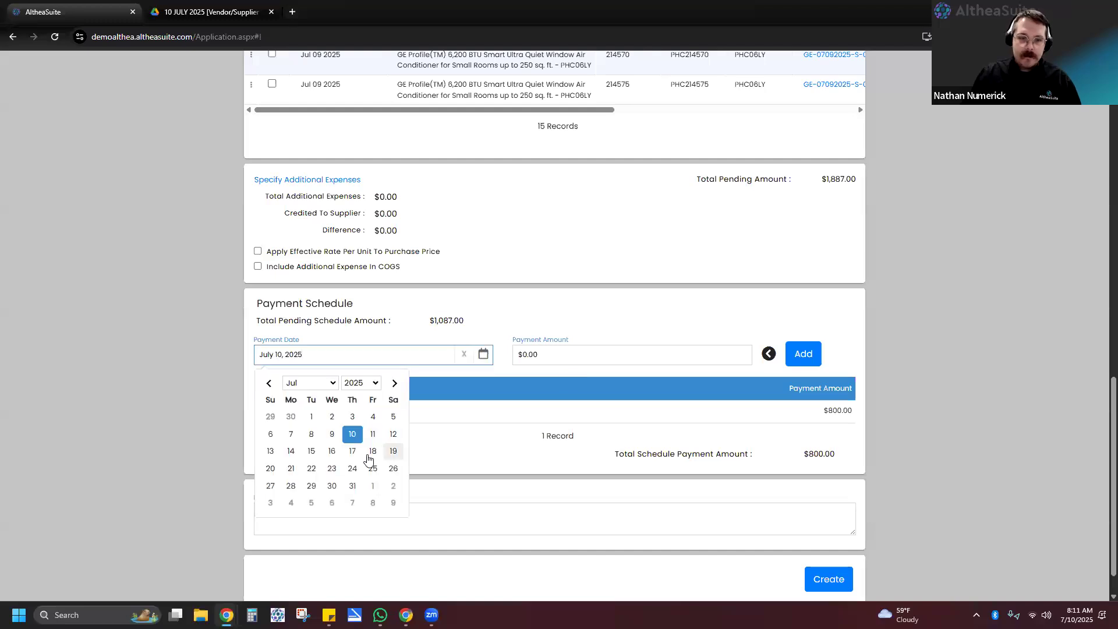
pyautogui.click(559, 355)
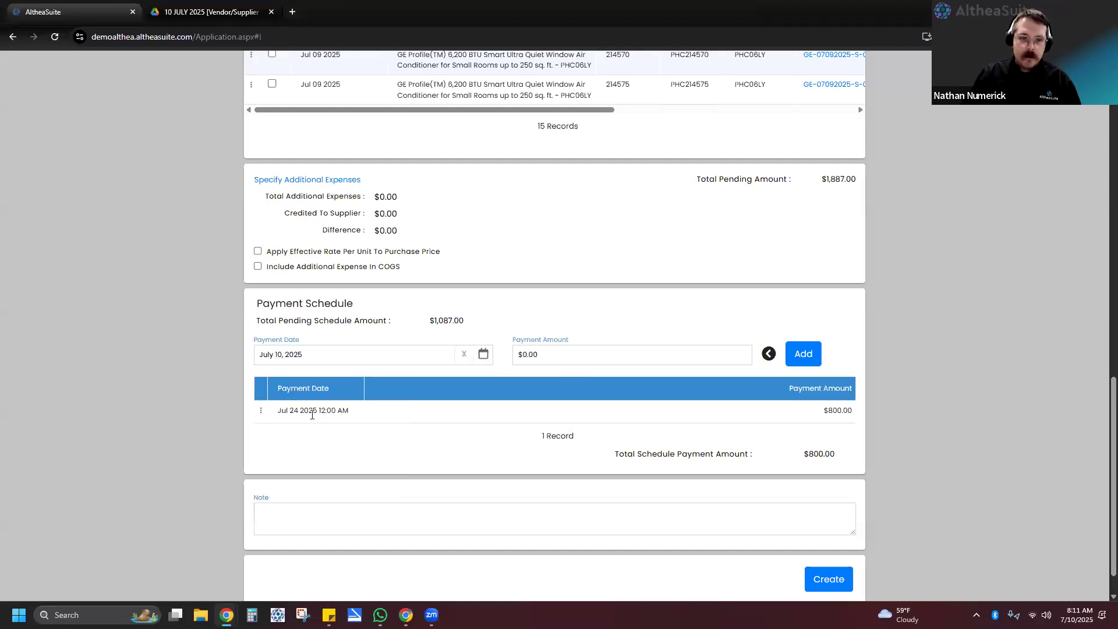
pyautogui.click(483, 354)
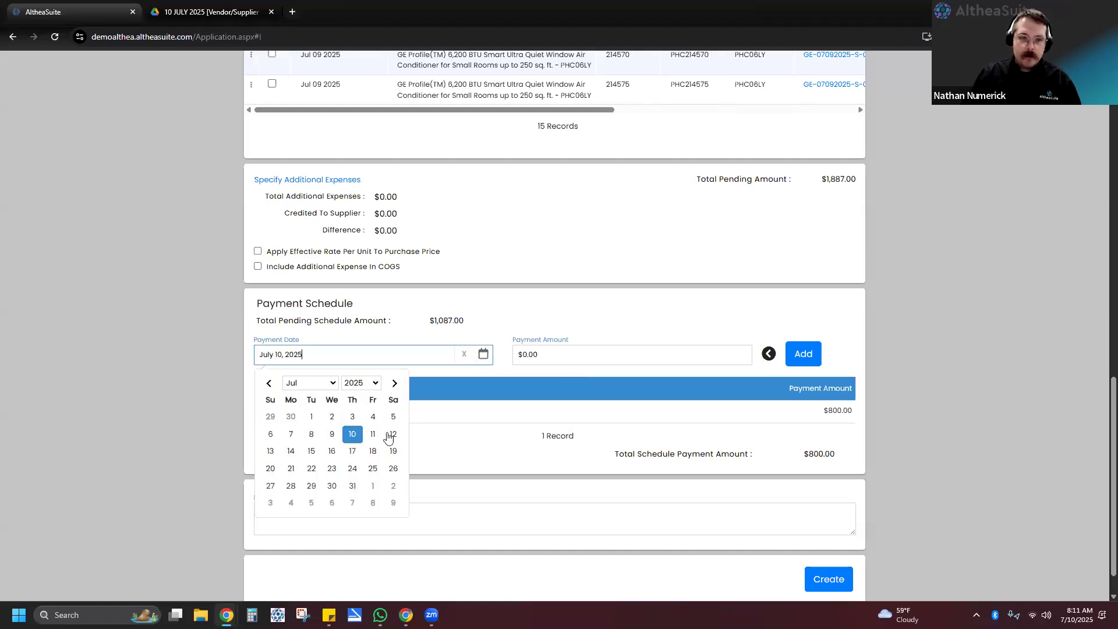
pyautogui.click(352, 503)
pyautogui.click(646, 357)
pyautogui.write('800')
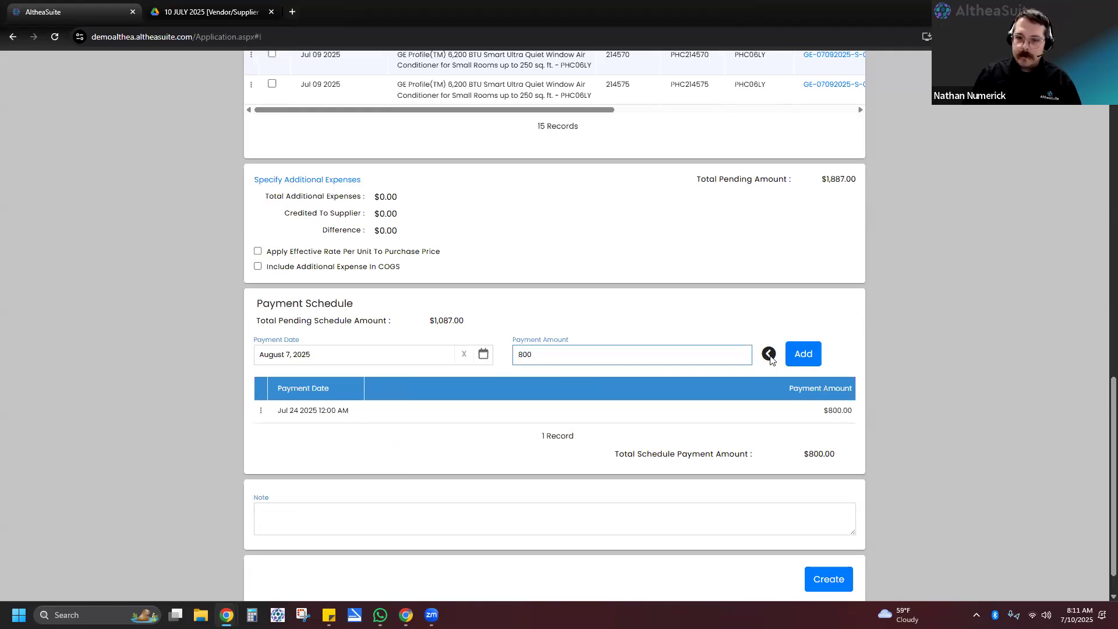
pyautogui.click(803, 355)
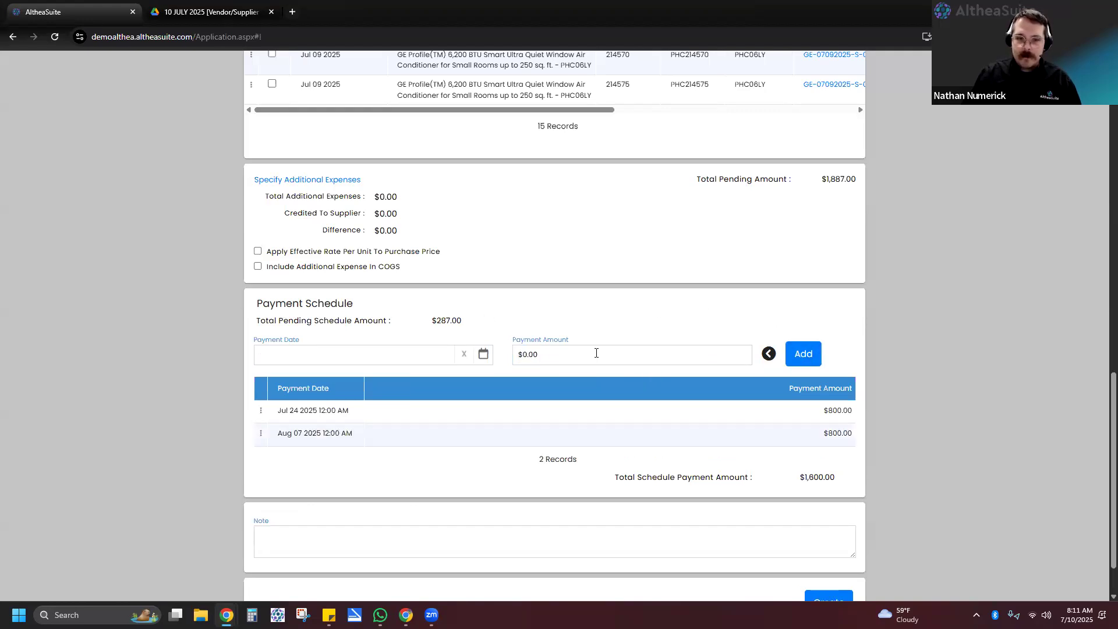
# Step: Add a third payment for the remaining $287 dated August 14, 2025 to the payment schedule
pyautogui.click(482, 354)
pyautogui.click(395, 383)
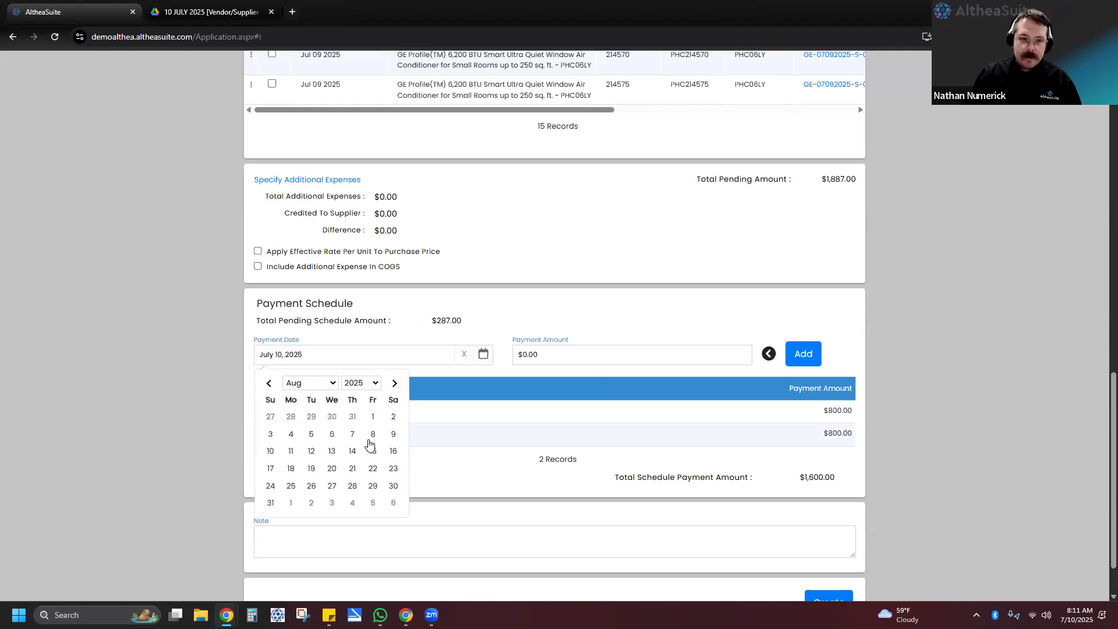
pyautogui.click(352, 451)
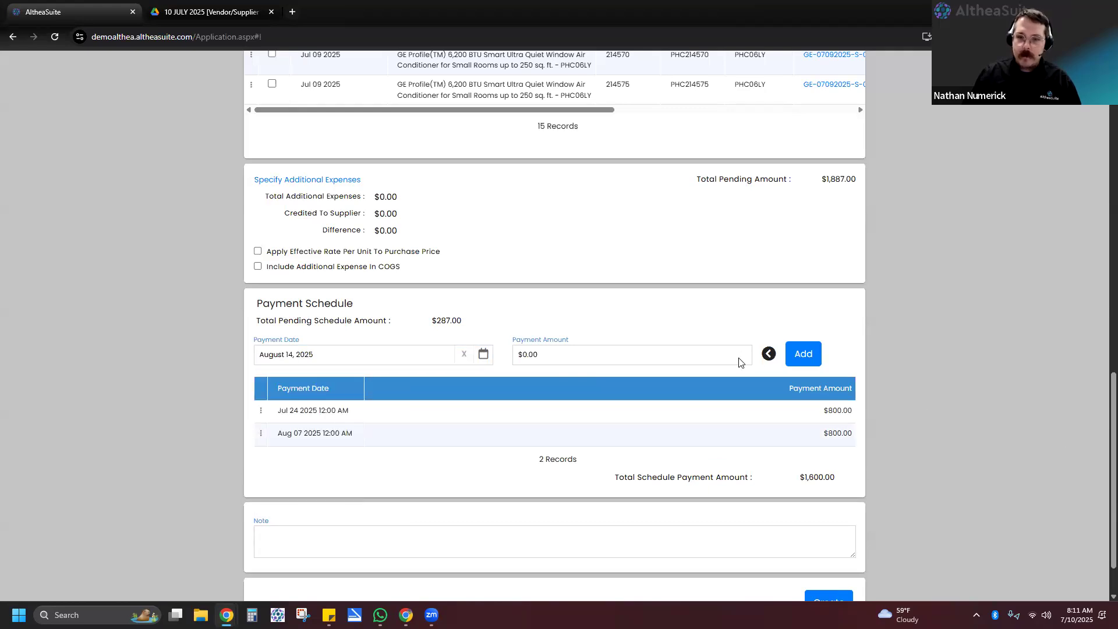
pyautogui.click(769, 354)
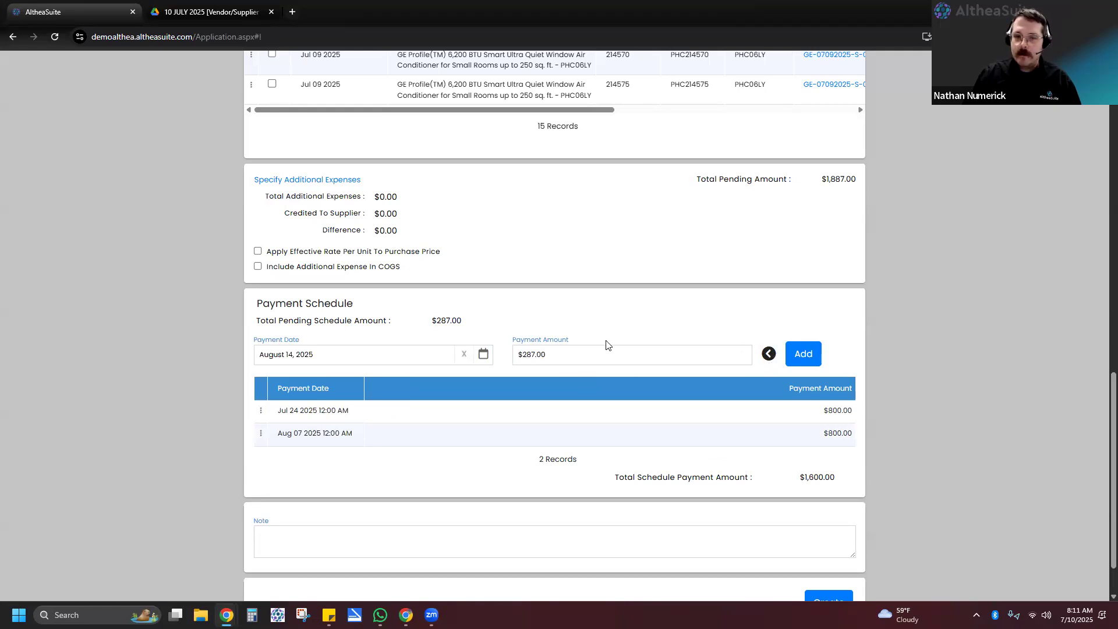
pyautogui.click(807, 355)
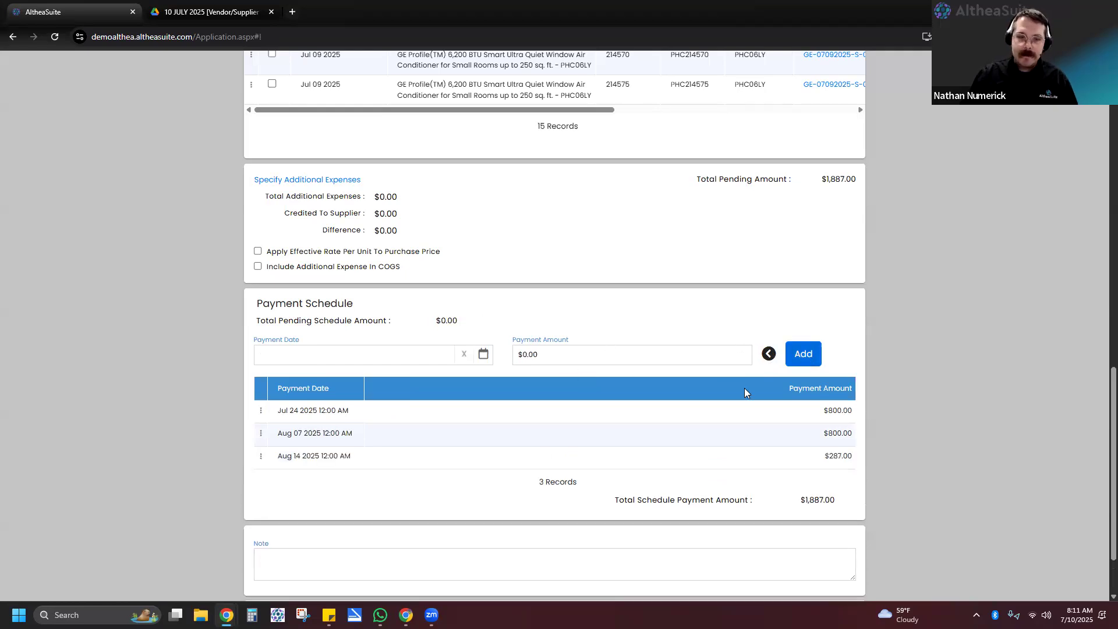
# Step: Create the General Electric Co supplier invoice and compare its payment schedule note with the LaZBoy invoice in the list
pyautogui.scroll(-2, 317, 400)
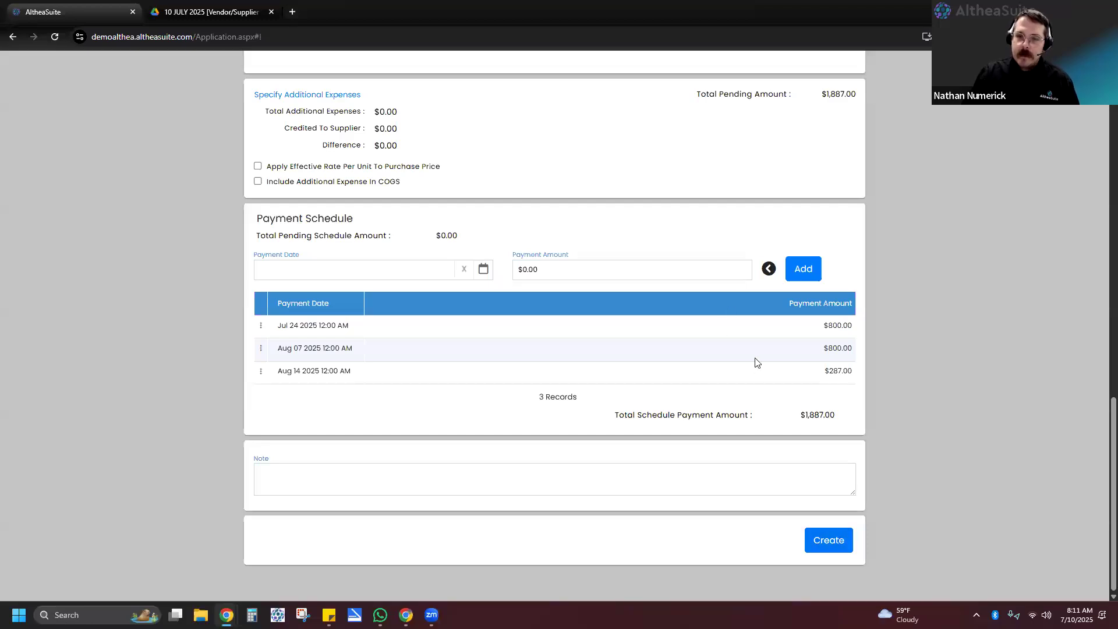
pyautogui.click(814, 536)
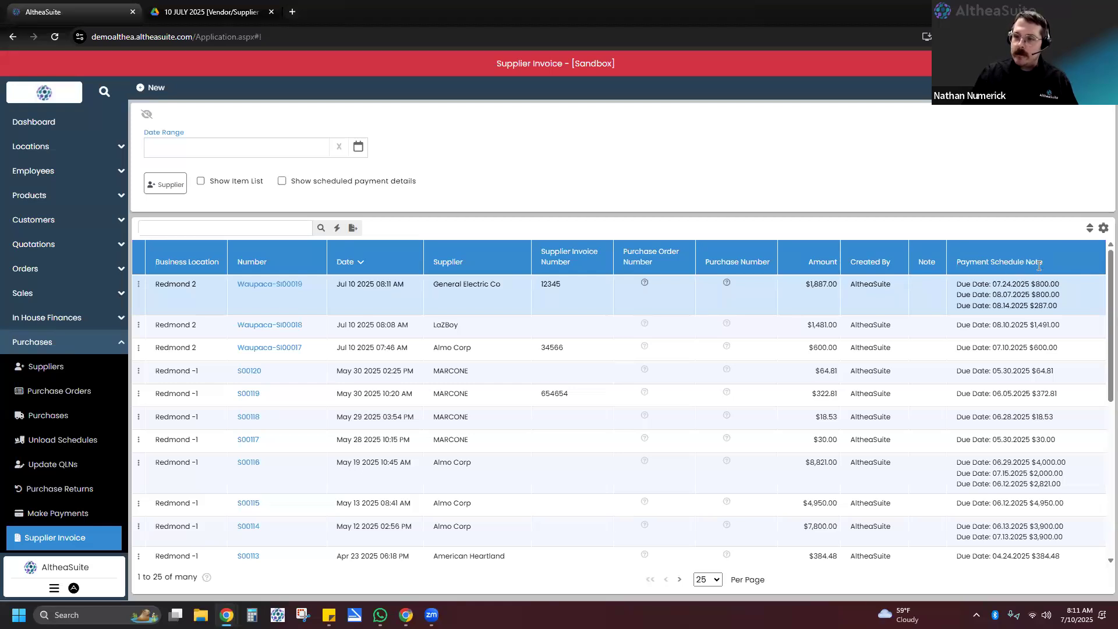
pyautogui.click(503, 328)
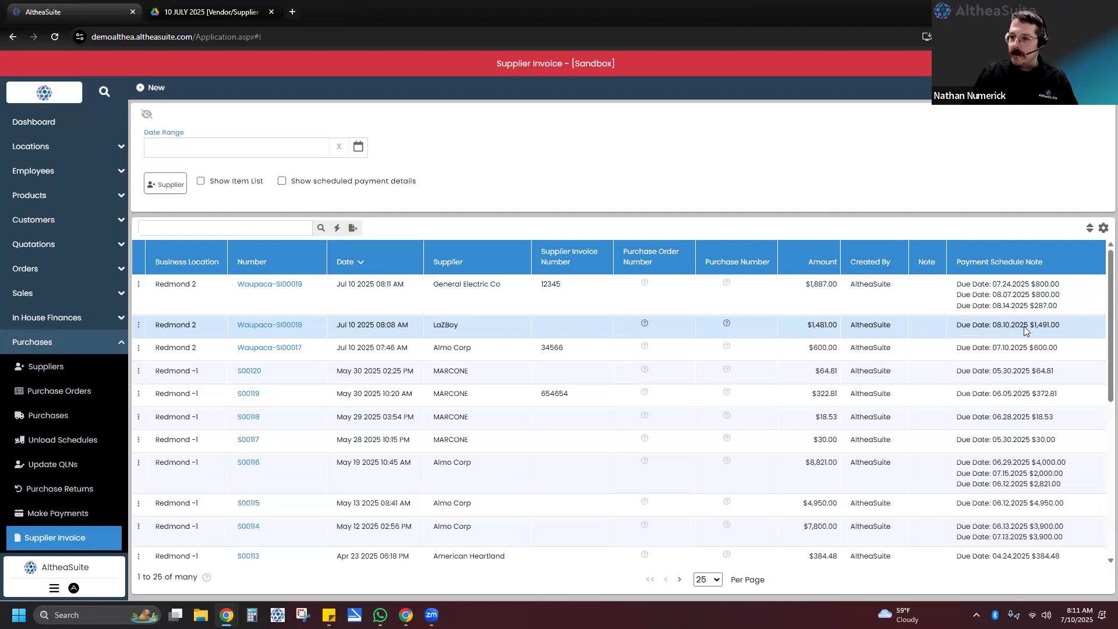
pyautogui.click(486, 297)
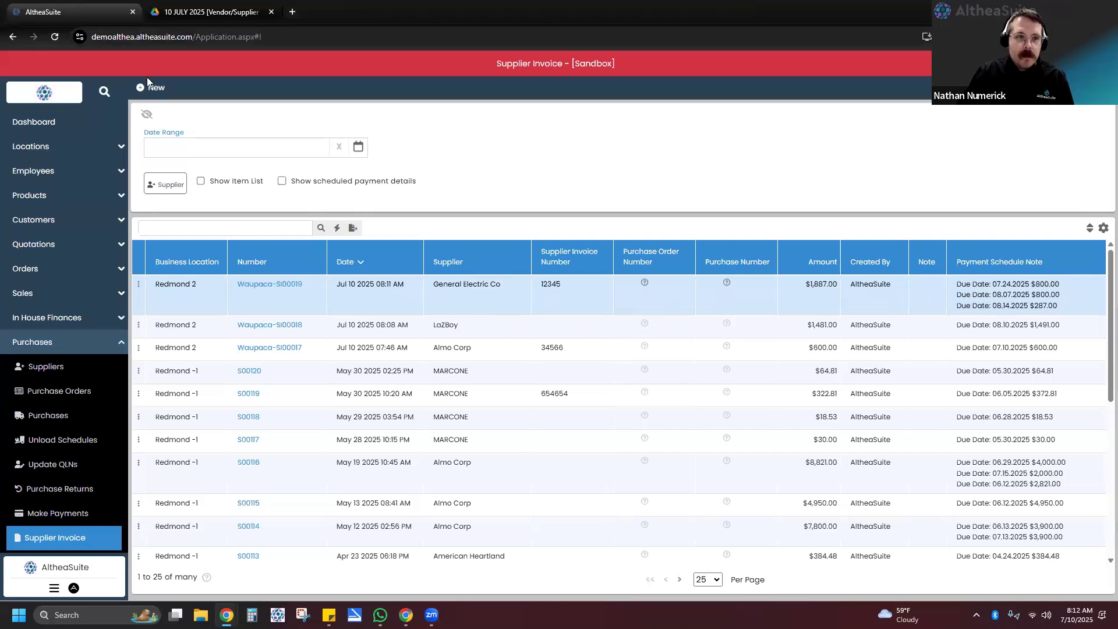
# Step: Start another supplier invoice for General Electric Co with supplier invoice number 45678
pyautogui.click(181, 86)
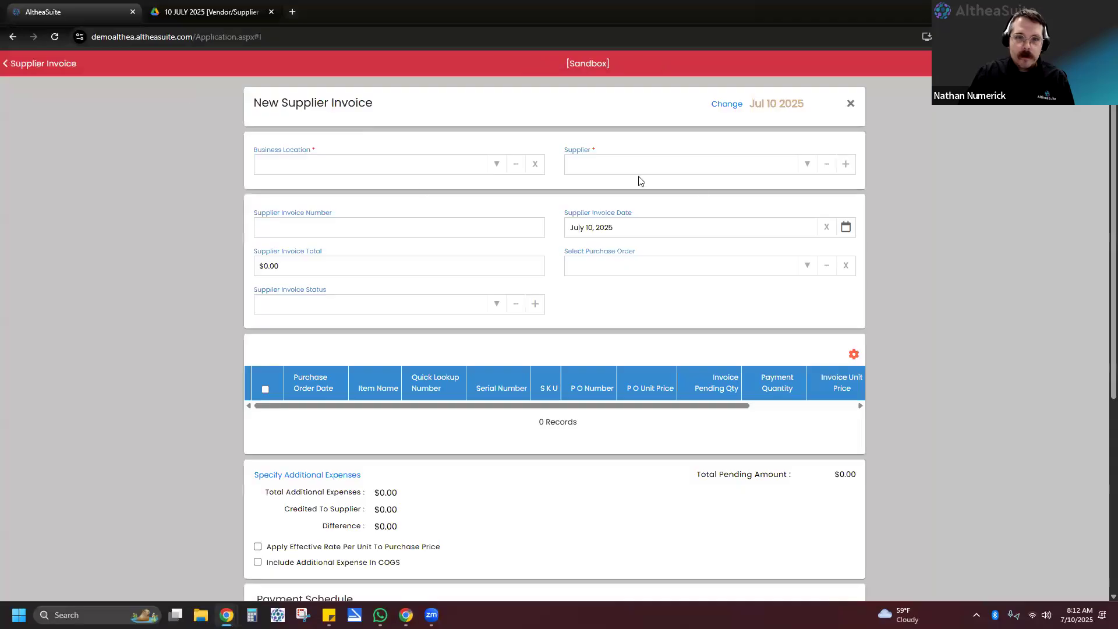
pyautogui.click(798, 165)
pyautogui.click(735, 163)
pyautogui.write('gener')
pyautogui.click(707, 188)
pyautogui.click(523, 235)
pyautogui.write('45678')
# Step: Load the items of the April 24, 2025 purchase order GE-04242025-S-001 into the invoice
pyautogui.click(804, 274)
pyautogui.click(820, 270)
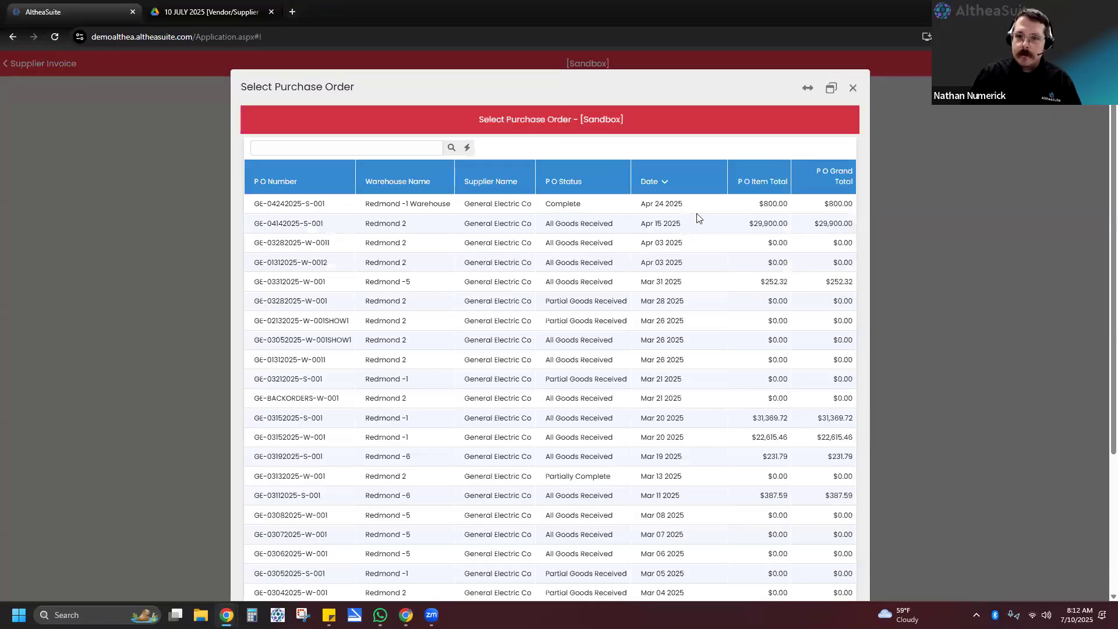
pyautogui.scroll(-3, 657, 396)
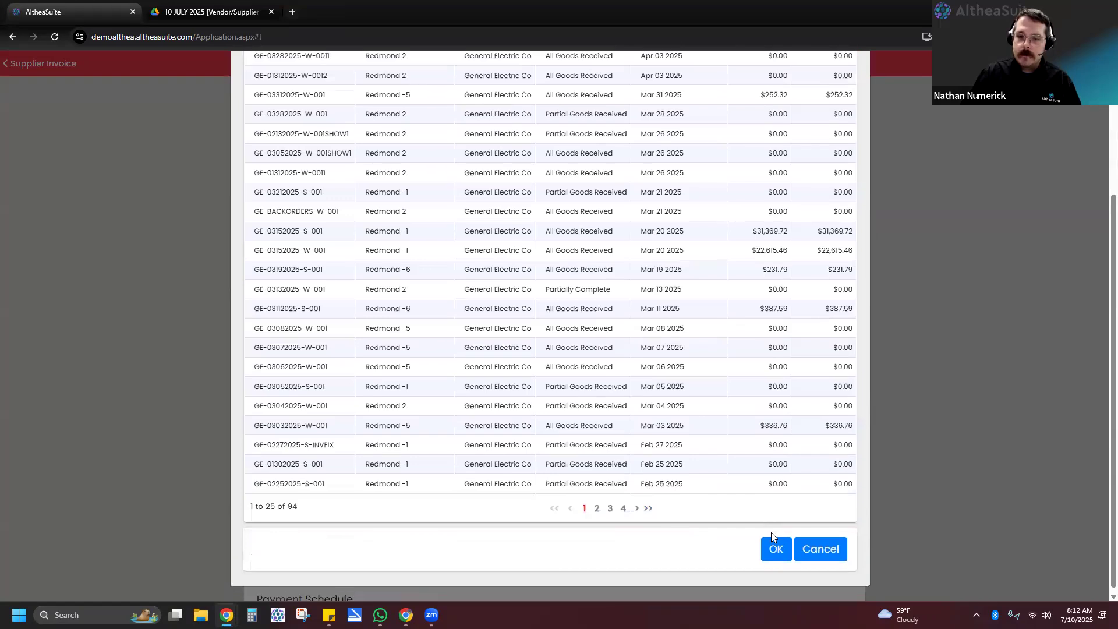
pyautogui.click(775, 548)
pyautogui.scroll(-2, 657, 357)
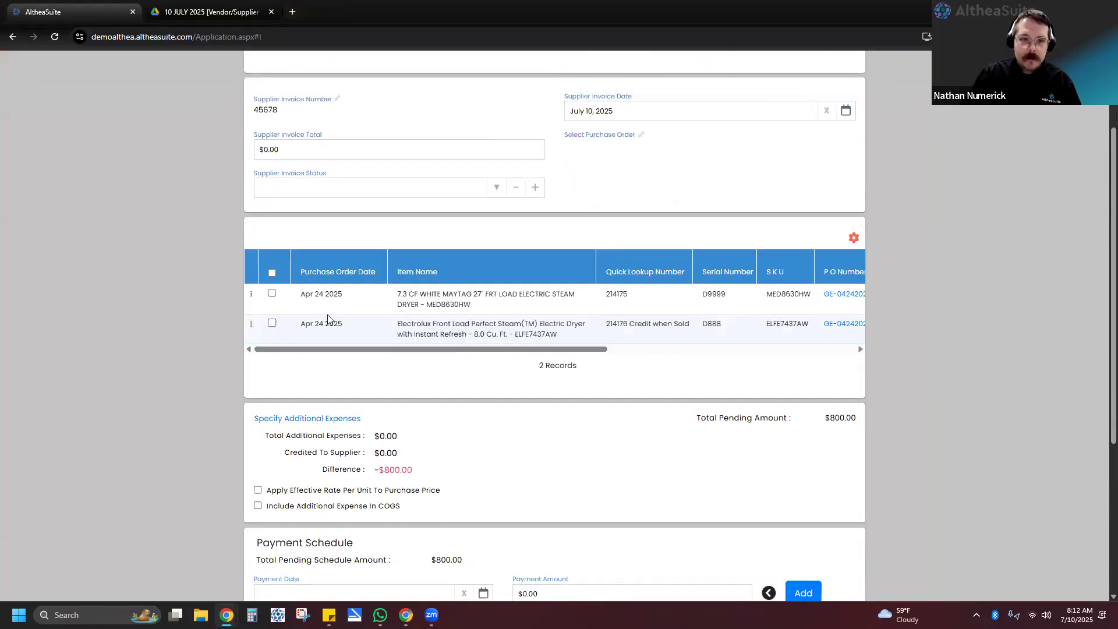
# Step: Delete the Maytag dryer and the Electrolux dryer from the invoice's item list
pyautogui.click(252, 294)
pyautogui.click(275, 300)
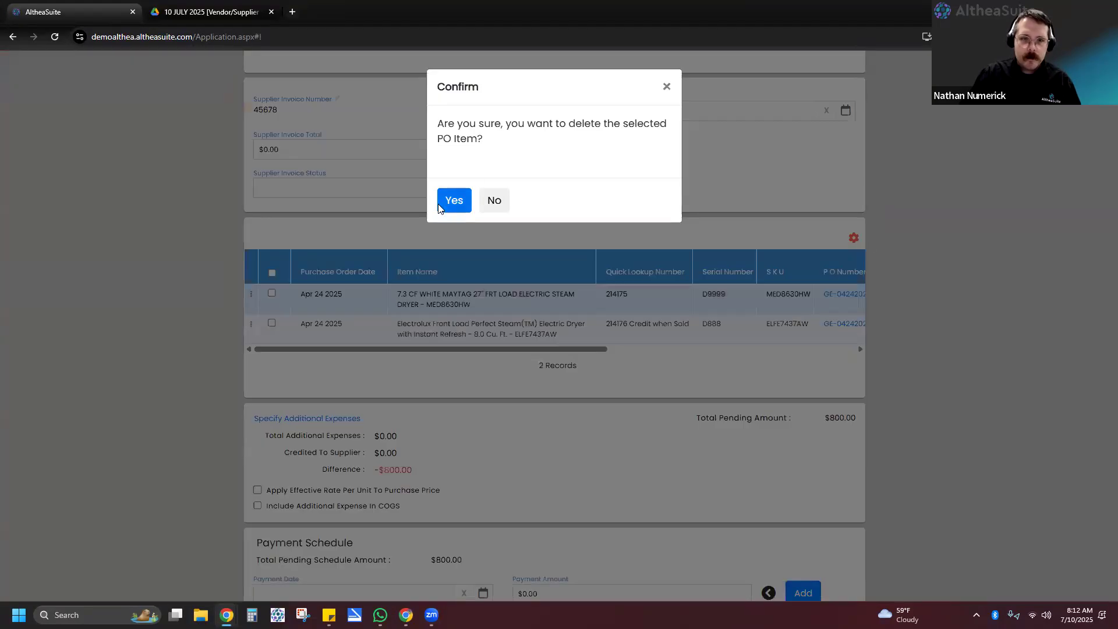
pyautogui.click(454, 200)
pyautogui.click(252, 294)
pyautogui.click(274, 300)
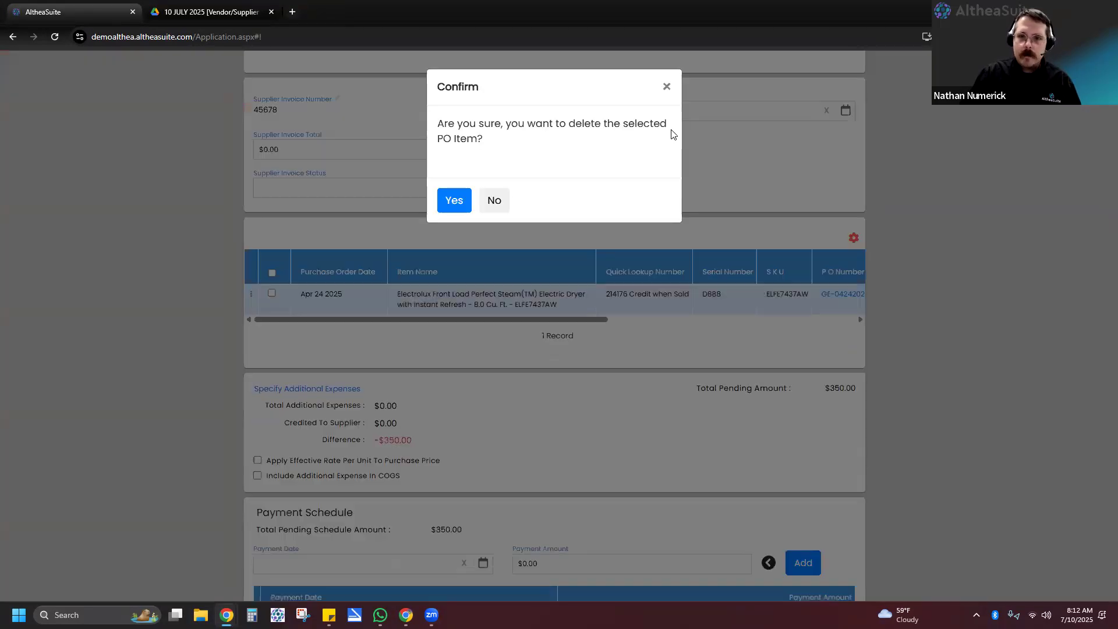
pyautogui.click(460, 201)
# Step: Check the available General Electric Co purchase orders again and close the new invoice without creating it
pyautogui.click(723, 156)
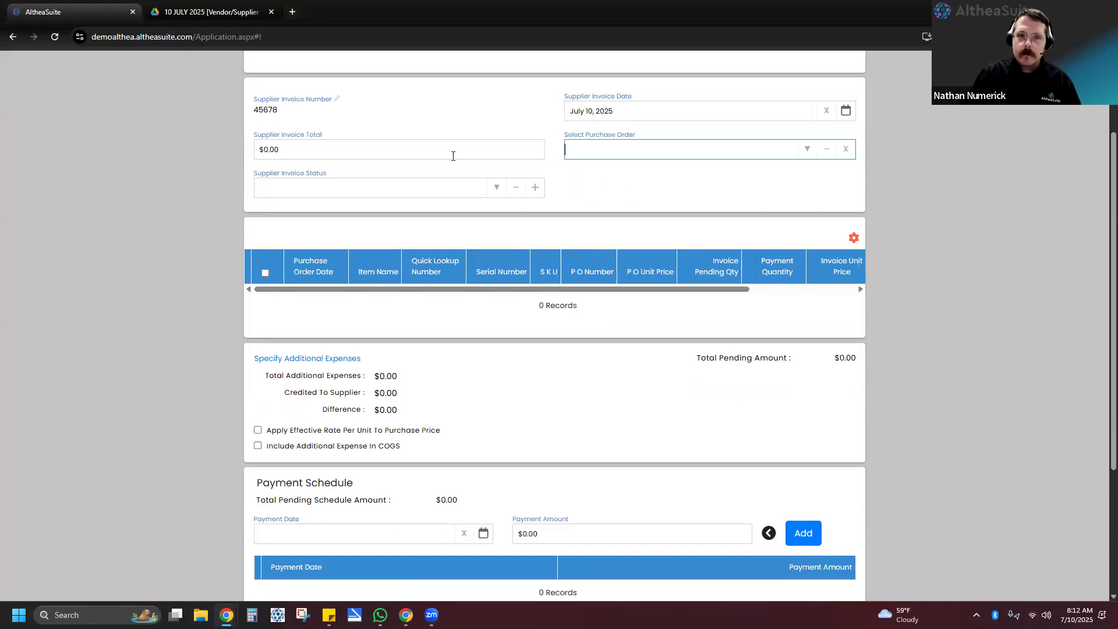
pyautogui.scroll(1, 477, 156)
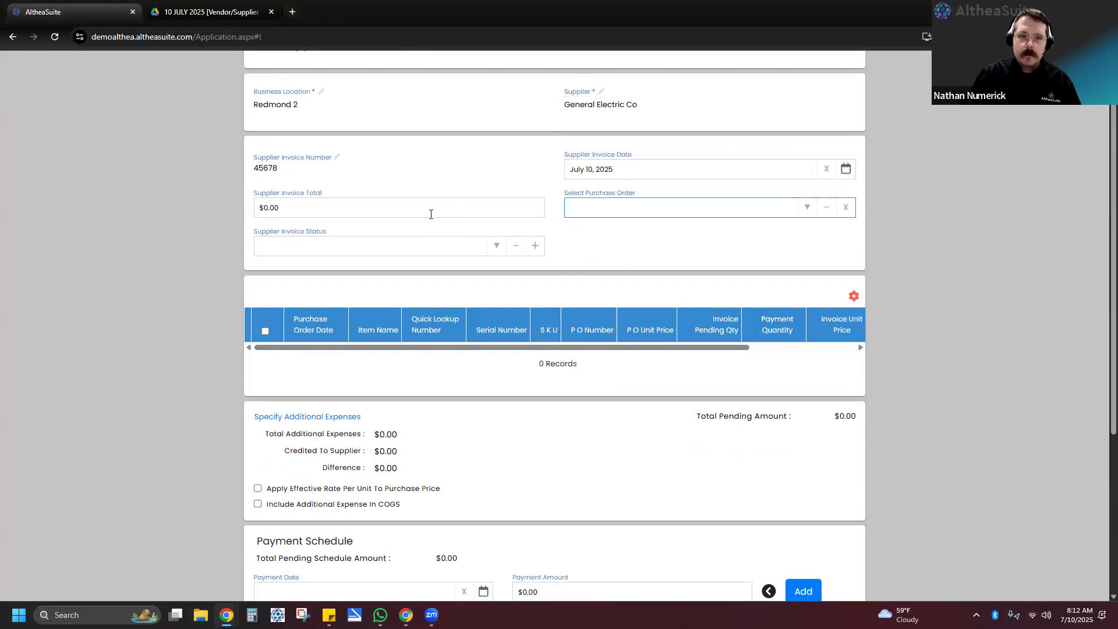
pyautogui.click(826, 207)
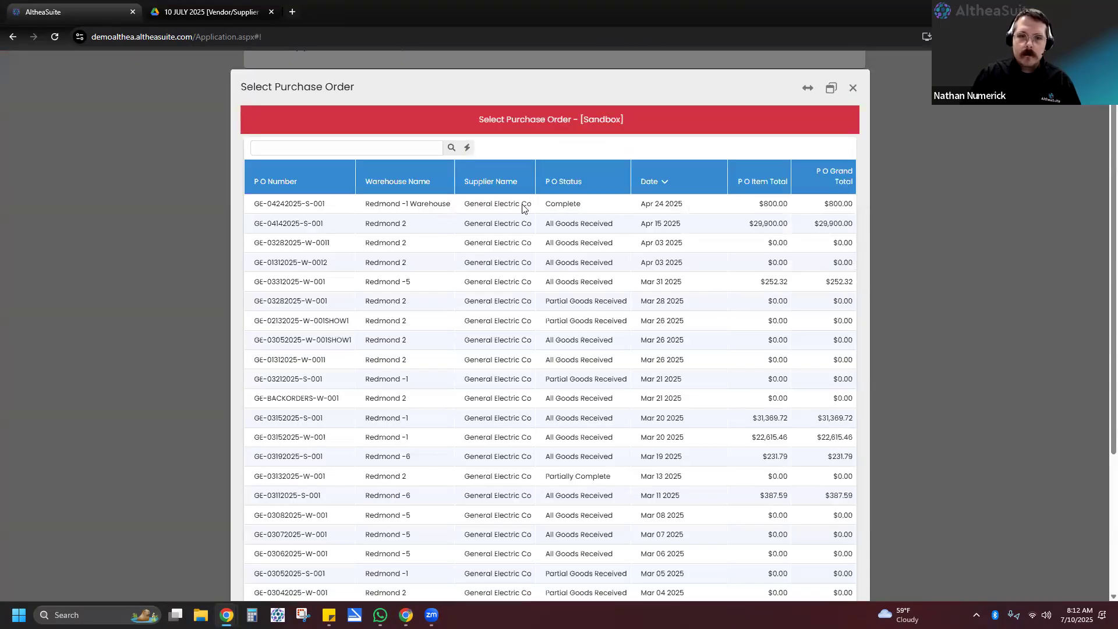
pyautogui.click(687, 185)
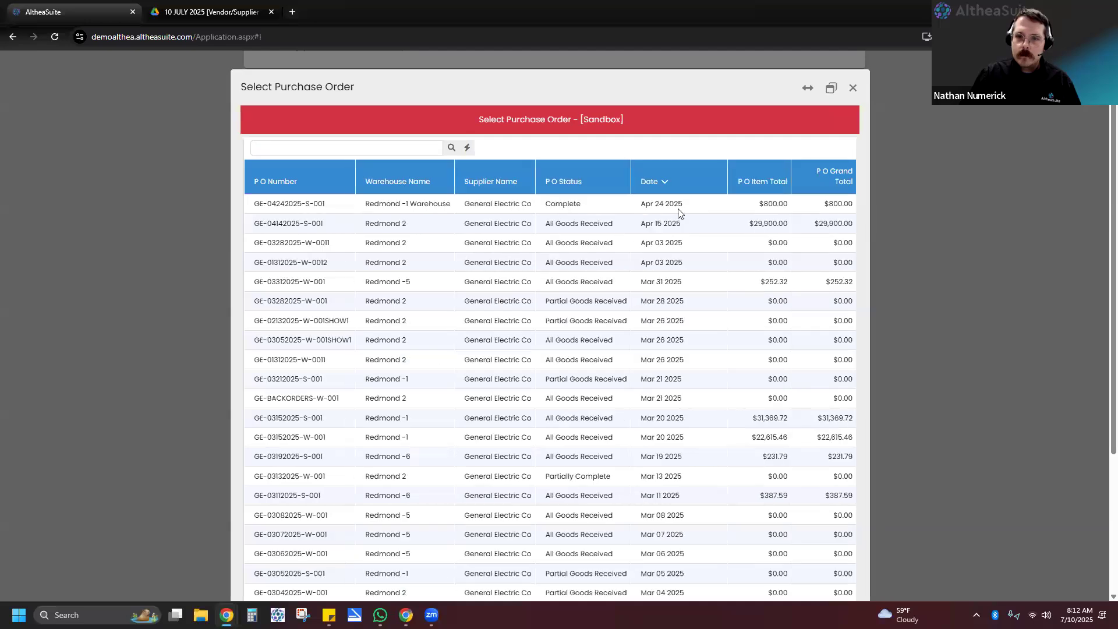
pyautogui.click(854, 87)
pyautogui.scroll(1, 533, 174)
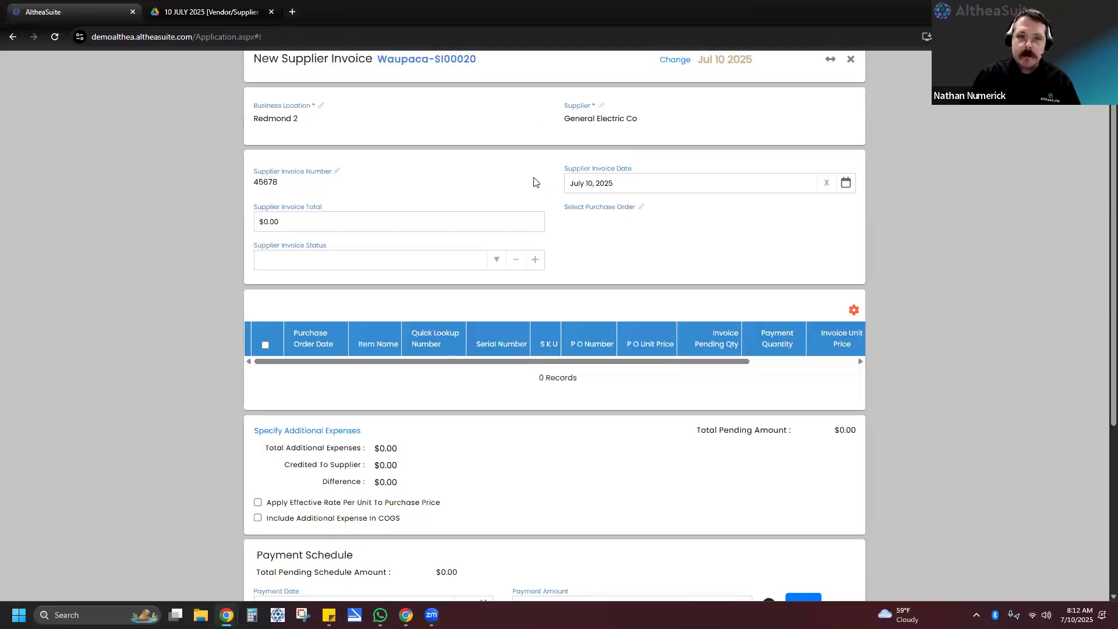
pyautogui.click(851, 104)
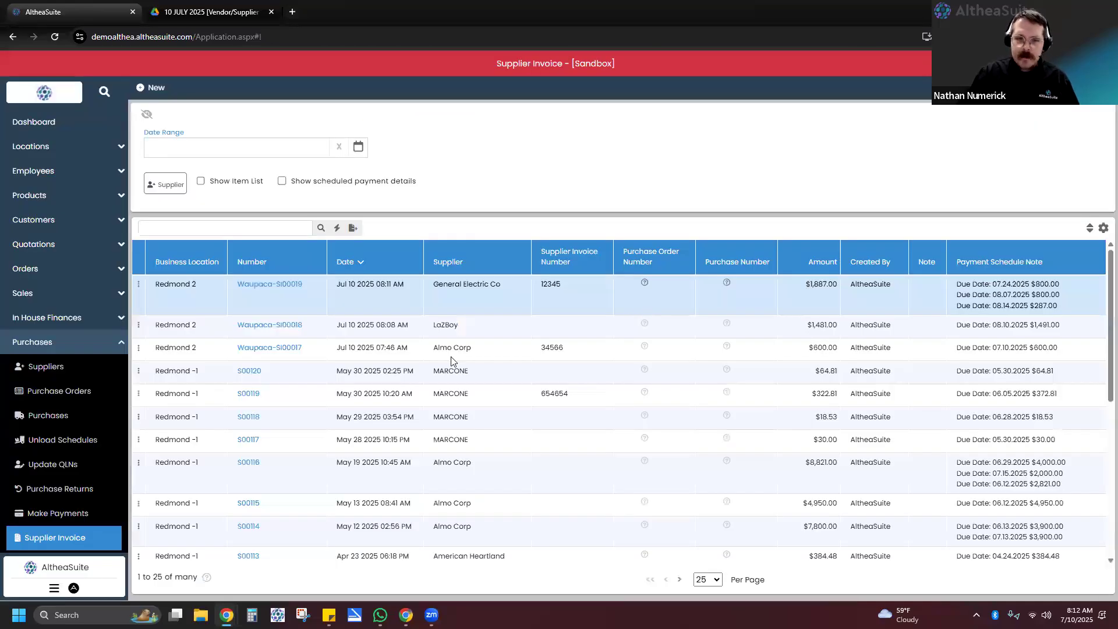
# Step: Select the LaZBoy invoice in the list and open the Make Payments page to review the existing supplier payments
pyautogui.click(467, 327)
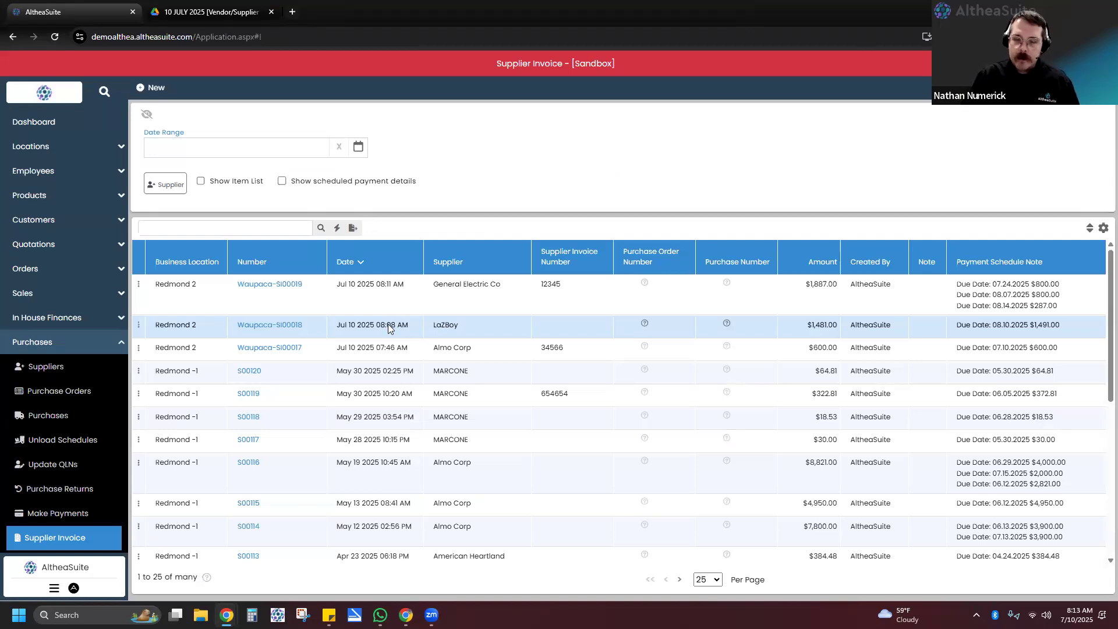
pyautogui.scroll(-2, 81, 449)
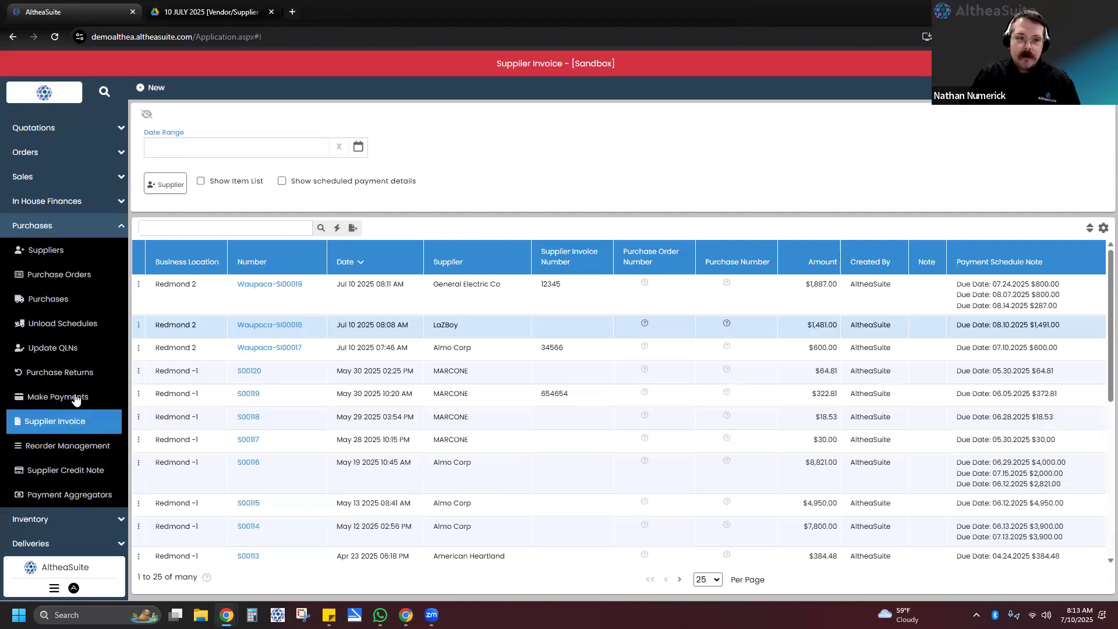
pyautogui.click(75, 402)
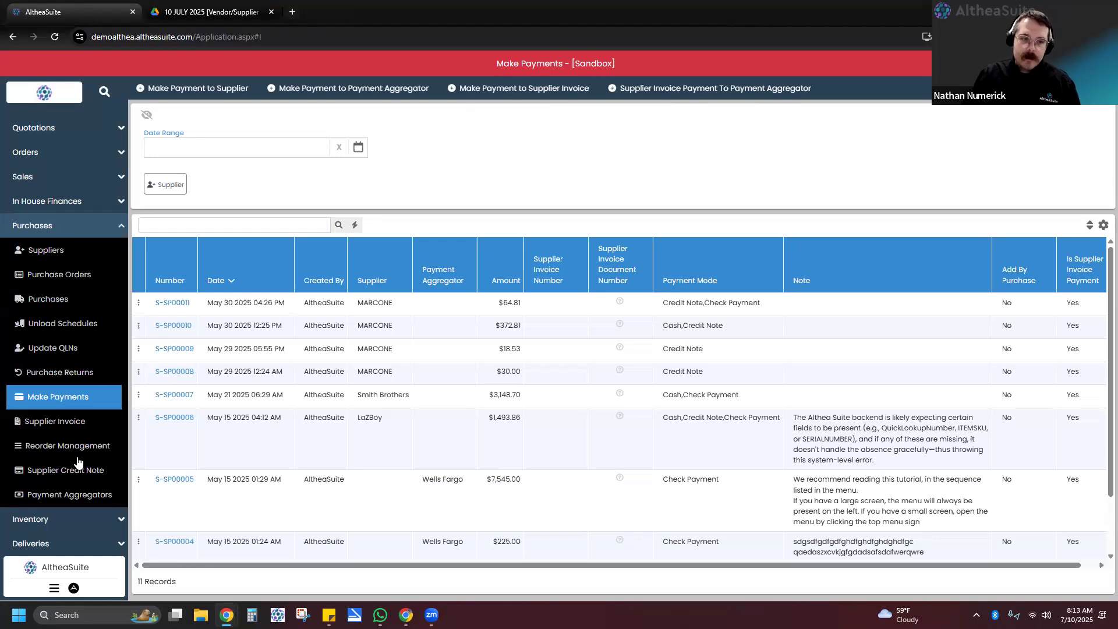
# Step: Open the Wells Fargo payment aggregator for modification, review its check name and financial account fields, and close it unsaved
pyautogui.click(43, 496)
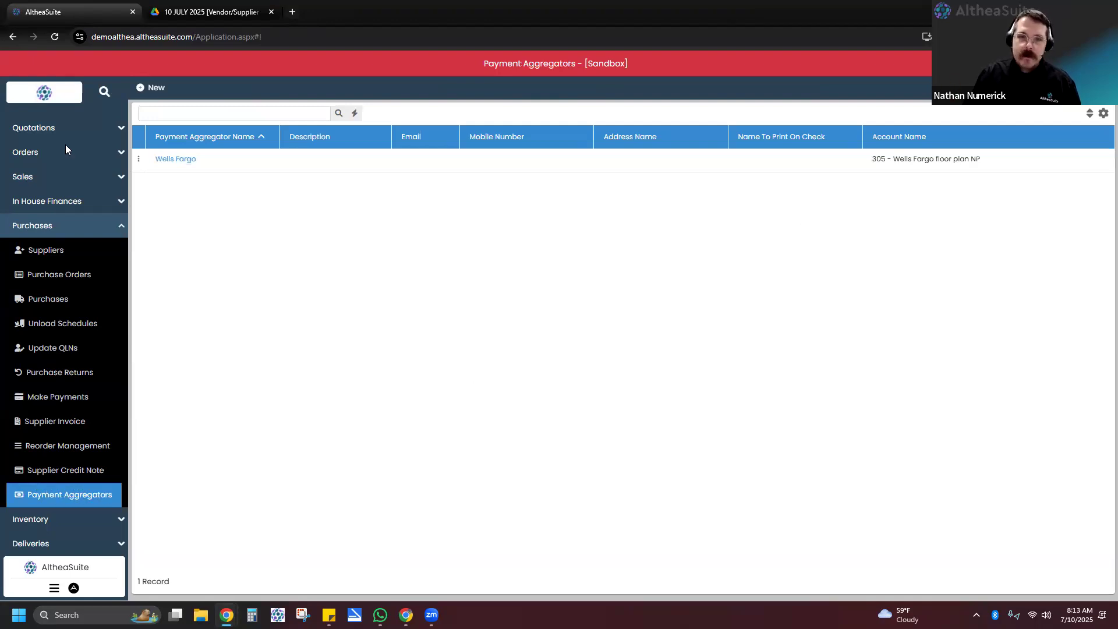
pyautogui.click(140, 162)
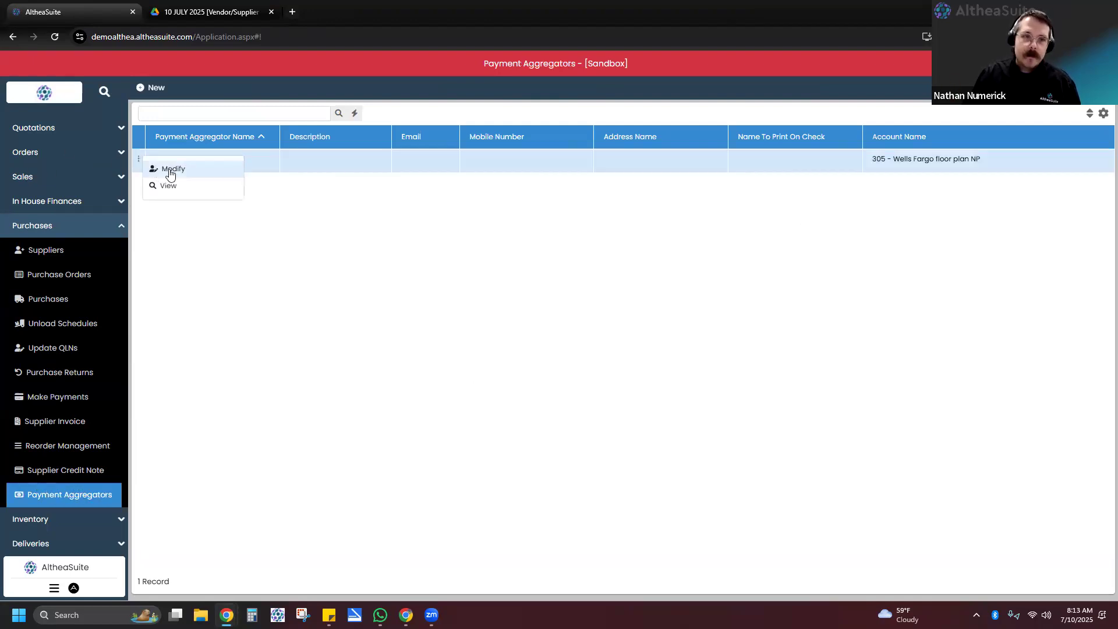
pyautogui.click(188, 174)
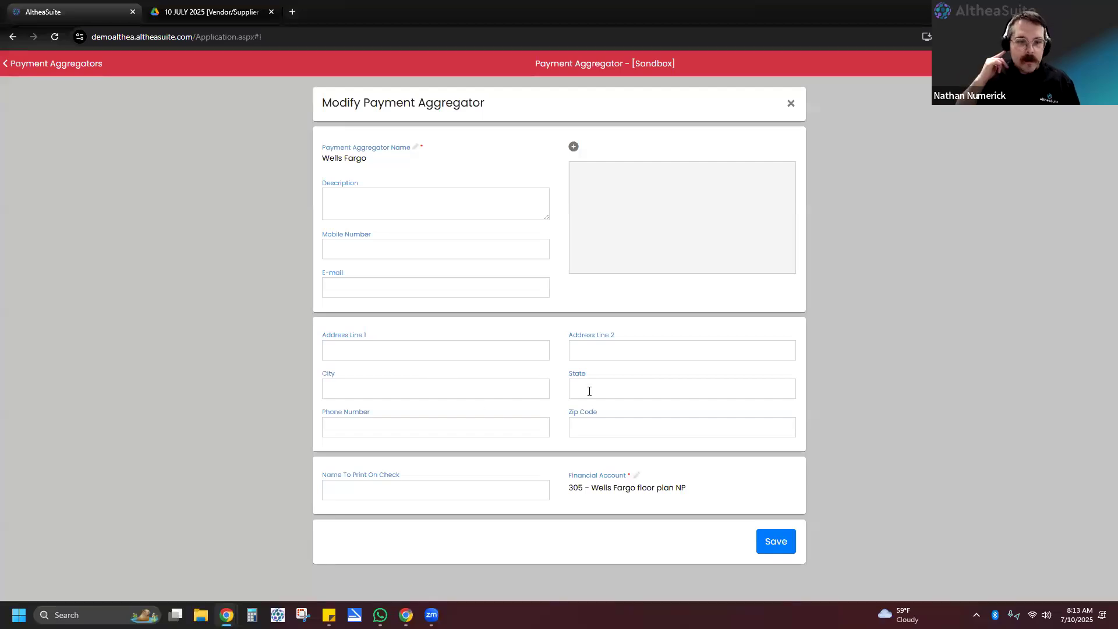
pyautogui.click(378, 489)
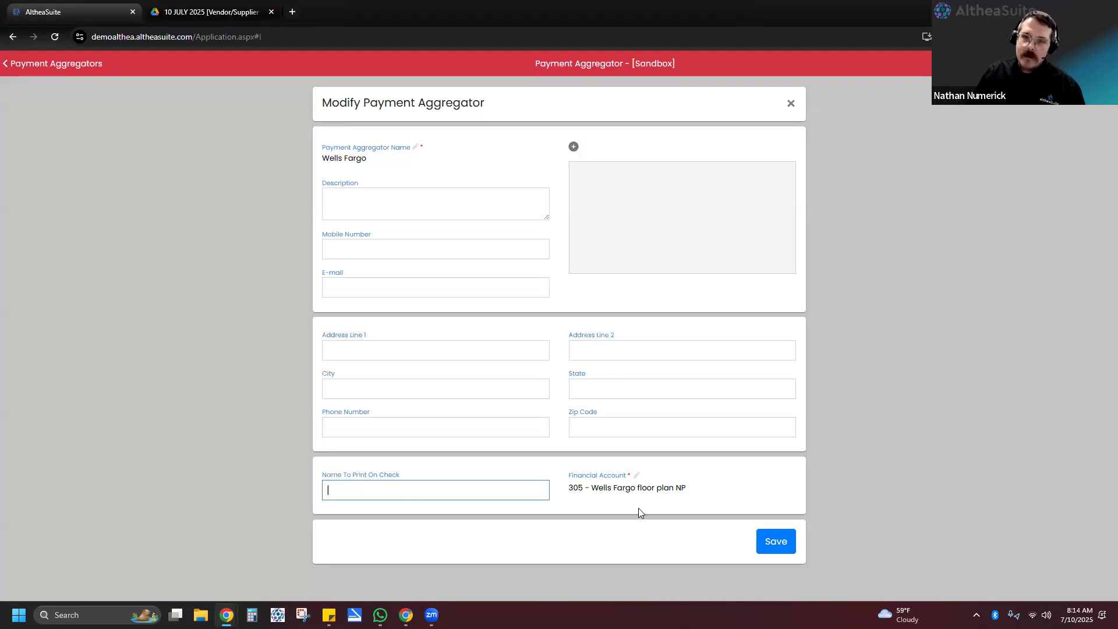
pyautogui.click(791, 103)
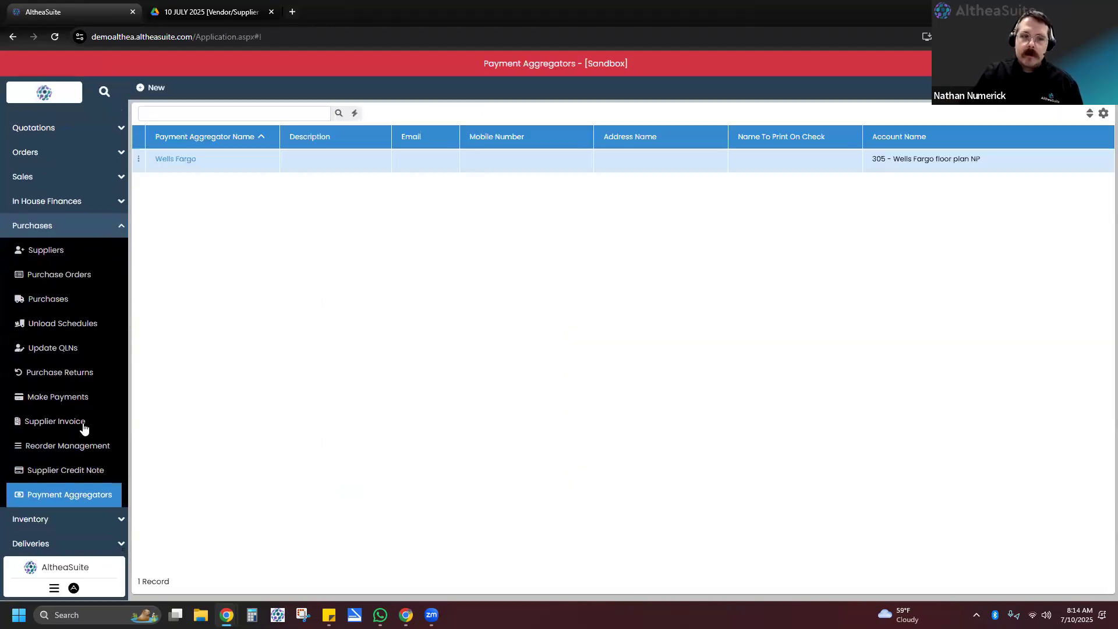
# Step: Start a new payment to supplier invoice for LaZBoy from Make Payments and look through the supplier's scheduled invoices
pyautogui.click(84, 425)
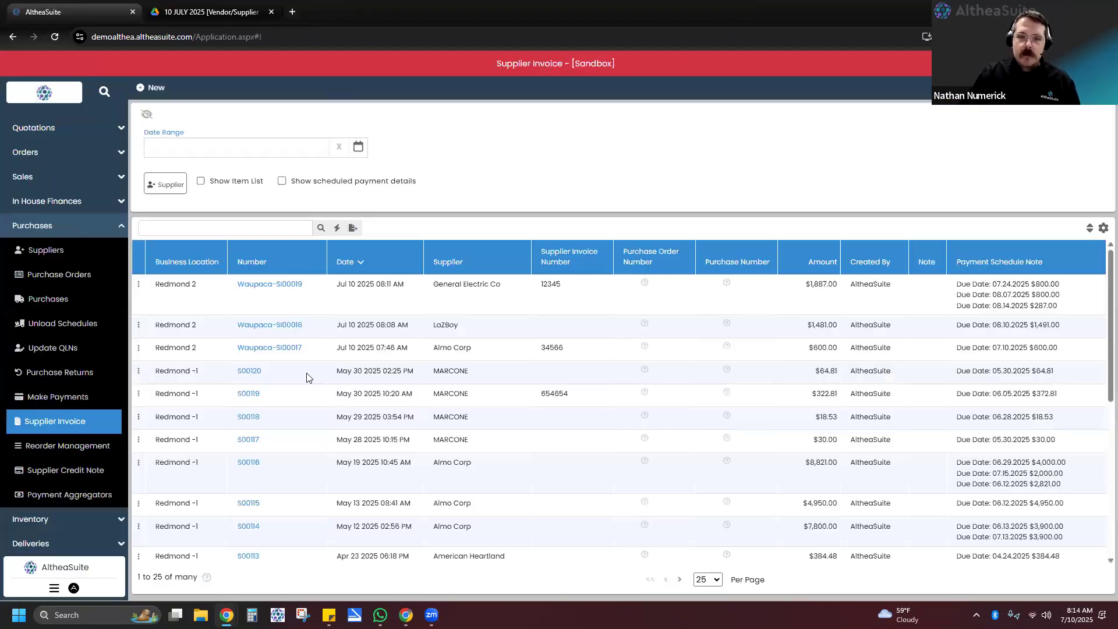
pyautogui.click(83, 396)
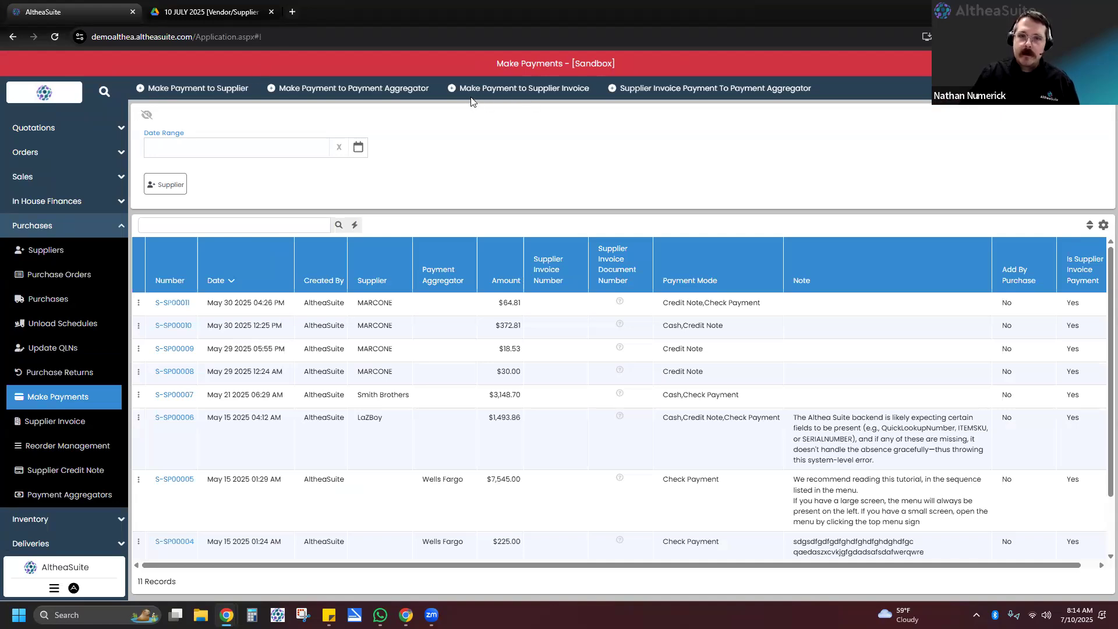
pyautogui.click(537, 89)
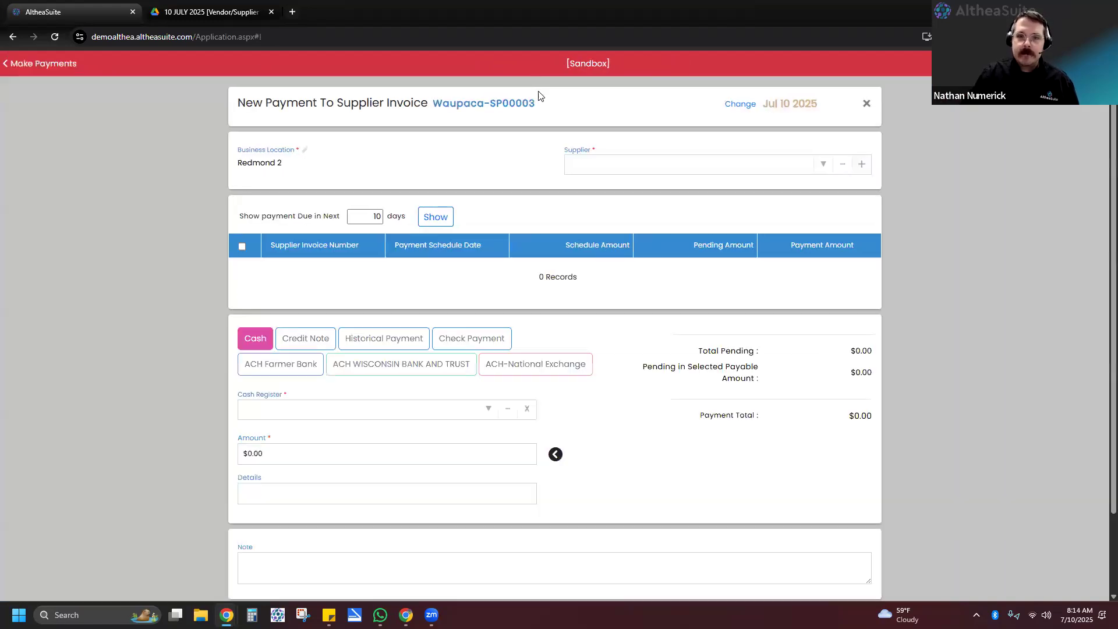
pyautogui.click(692, 162)
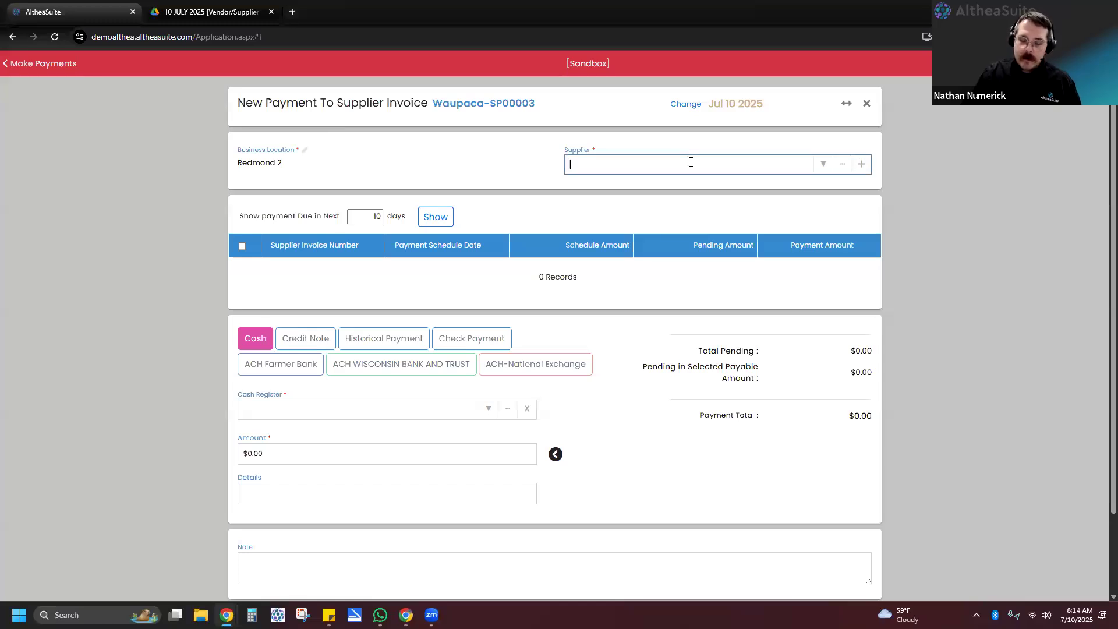
pyautogui.write('laz')
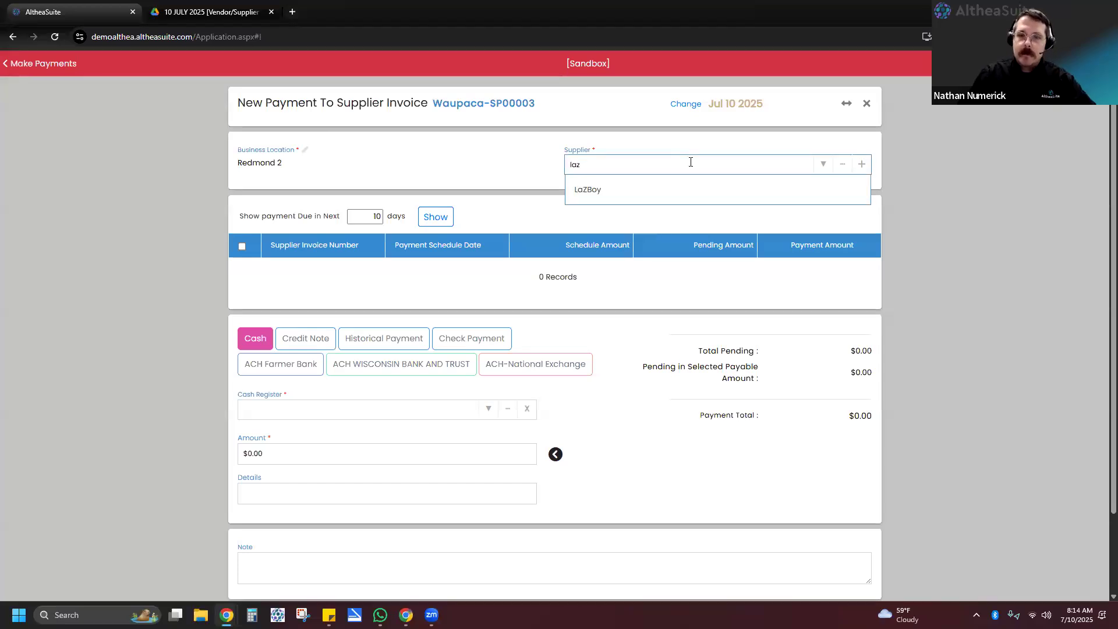
pyautogui.click(664, 194)
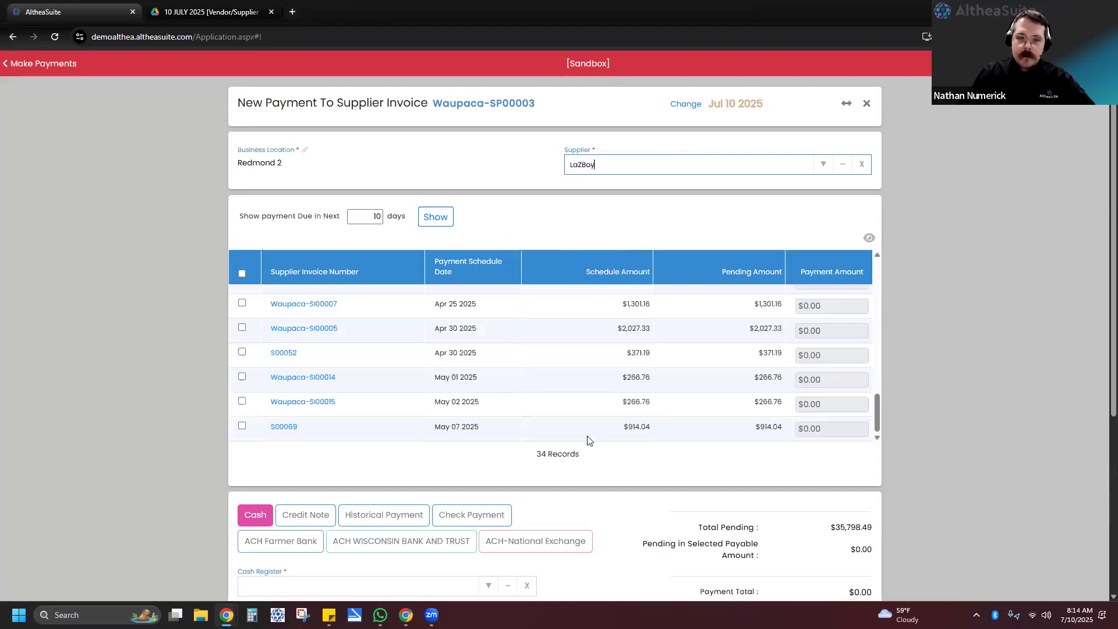
pyautogui.scroll(4, 541, 403)
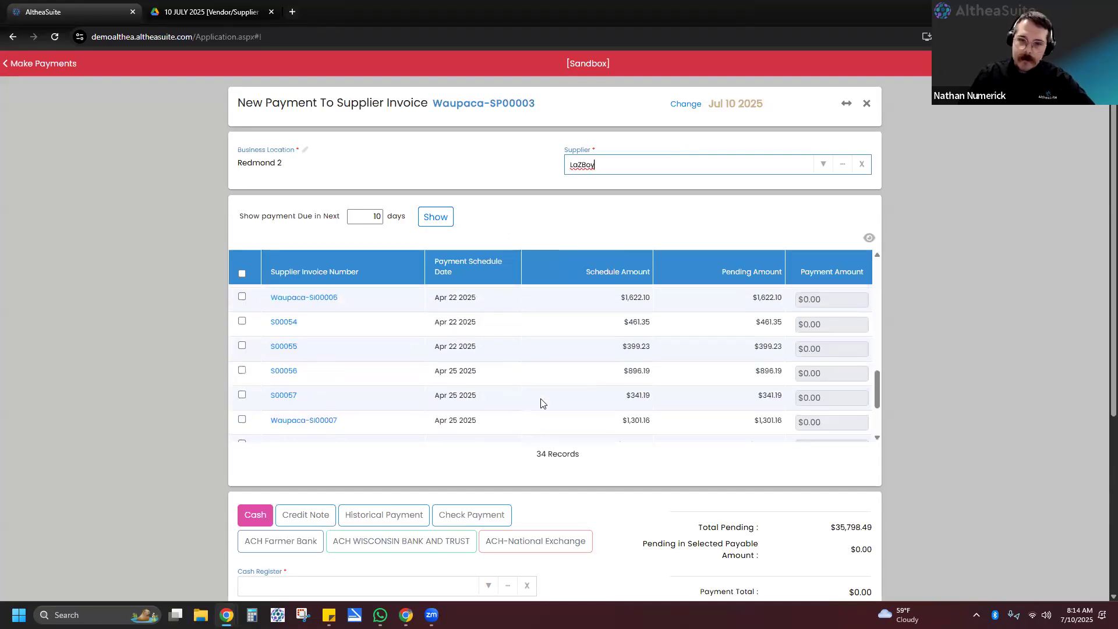
# Step: List the LaZBoy invoice payments due in the next 90 days
pyautogui.scroll(8, 542, 403)
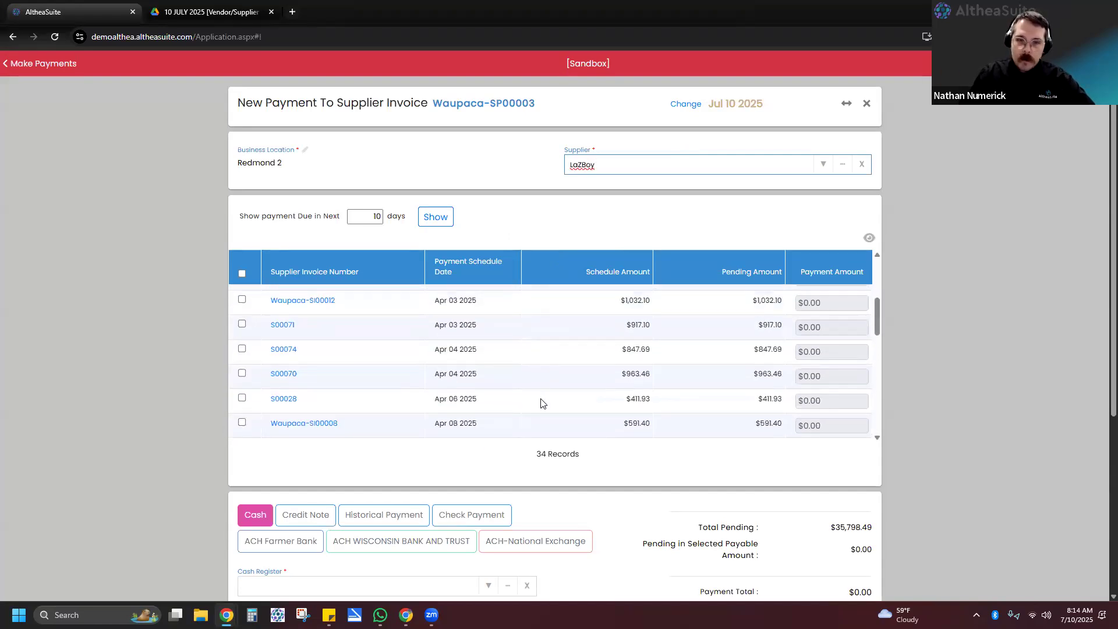
pyautogui.scroll(-10, 541, 403)
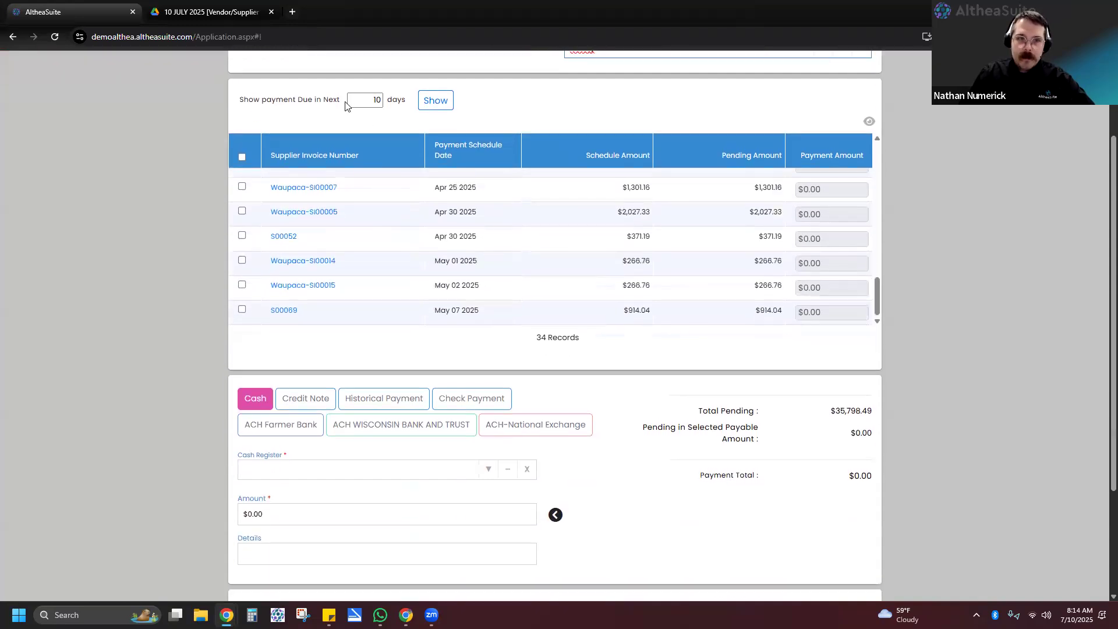
pyautogui.scroll(1, 283, 145)
pyautogui.scroll(1, 430, 182)
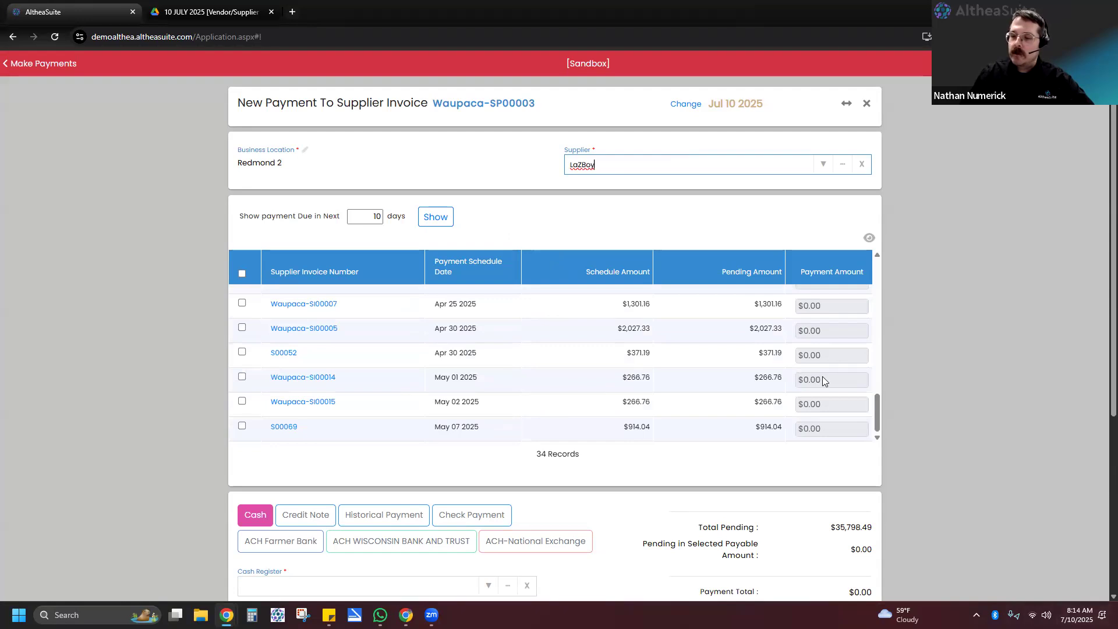
pyautogui.click(369, 214)
pyautogui.write('90')
pyautogui.click(449, 218)
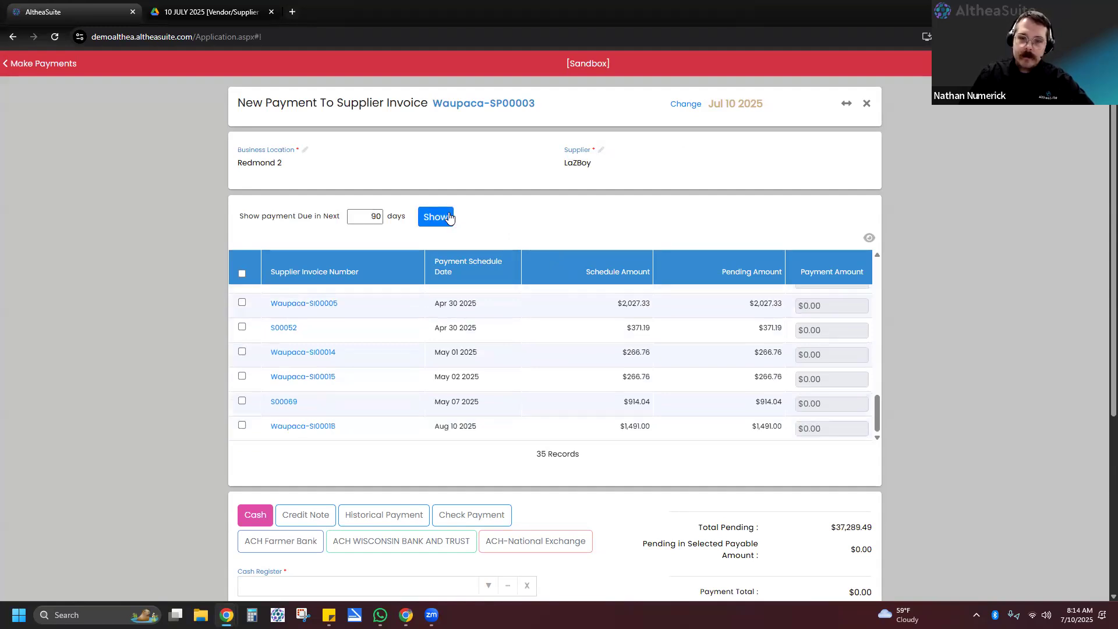
# Step: Look through the extended LaZBoy schedule list and select the invoice scheduled for Aug 10 2025 for payment
pyautogui.scroll(6, 585, 405)
pyautogui.scroll(3, 585, 405)
pyautogui.scroll(-9, 536, 348)
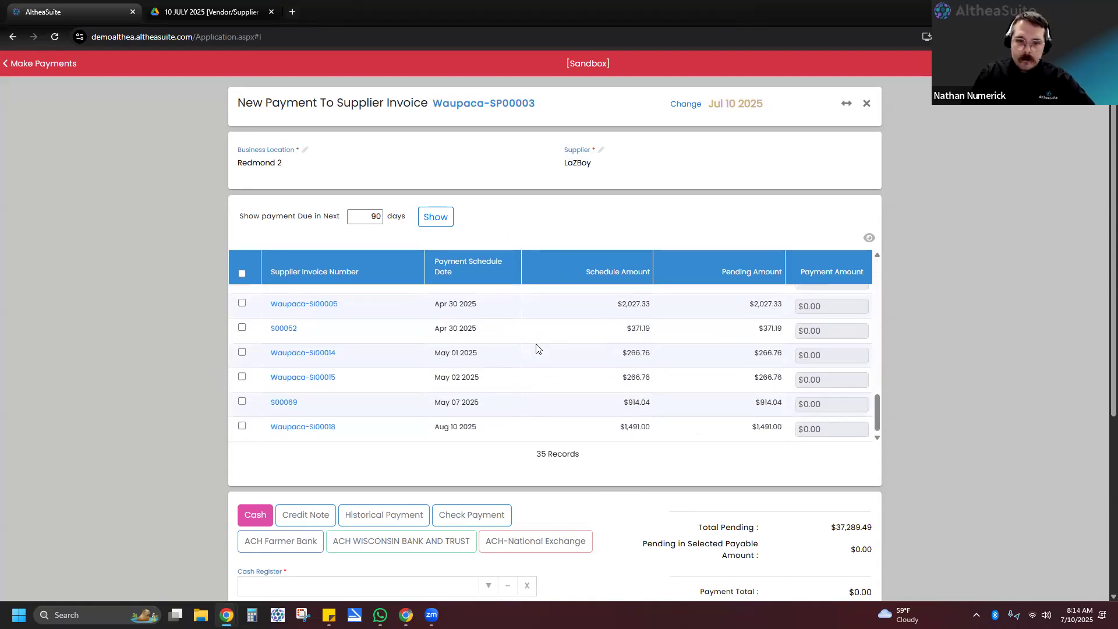
pyautogui.click(243, 427)
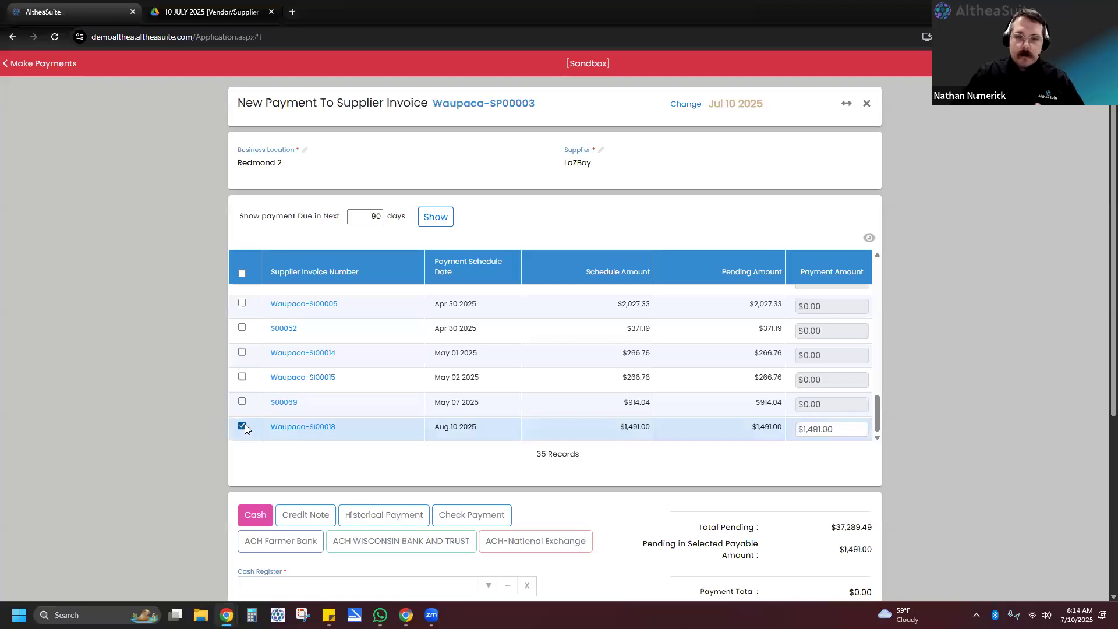
# Step: Try a partial payment amount of $900.00 on the selected LaZBoy invoice and restore it to $1,491.00
pyautogui.scroll(-2, 516, 286)
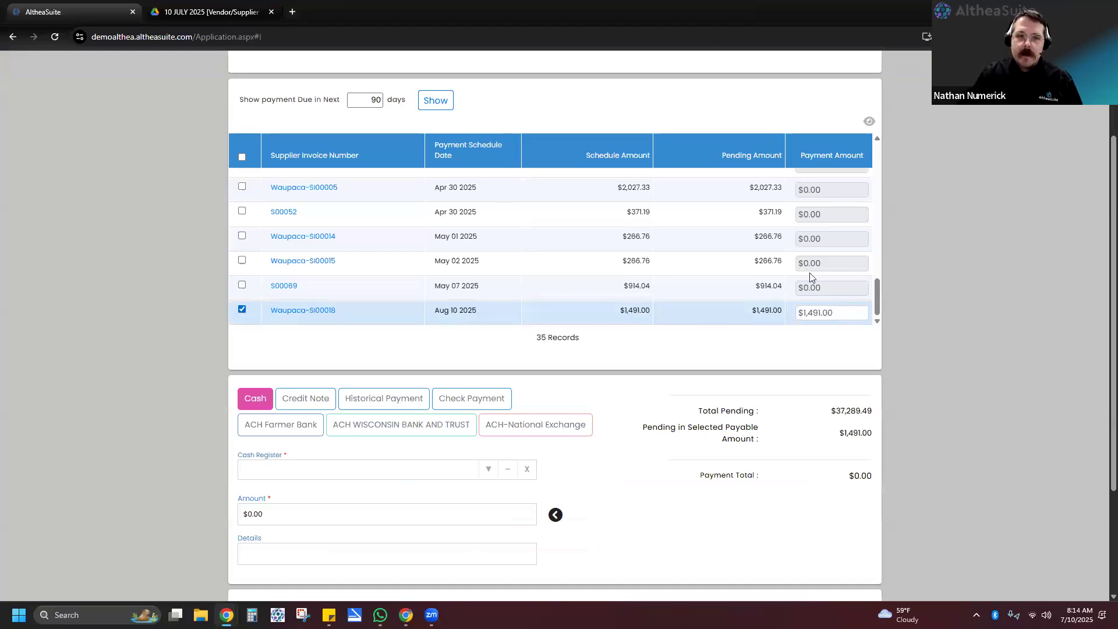
pyautogui.click(833, 313)
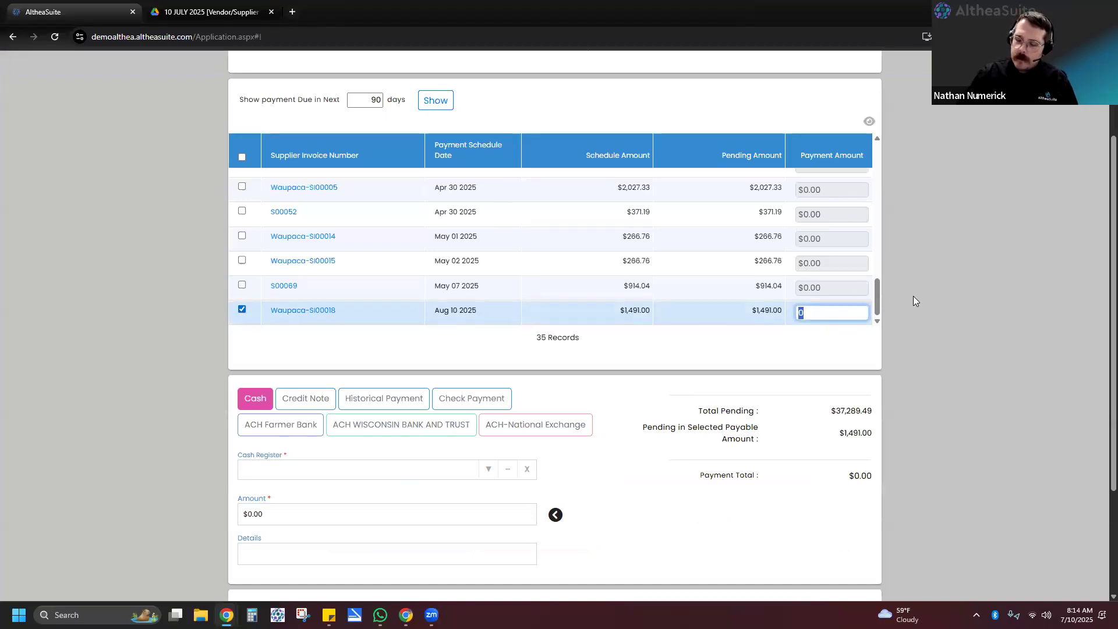
pyautogui.write('900')
pyautogui.press('Tab')
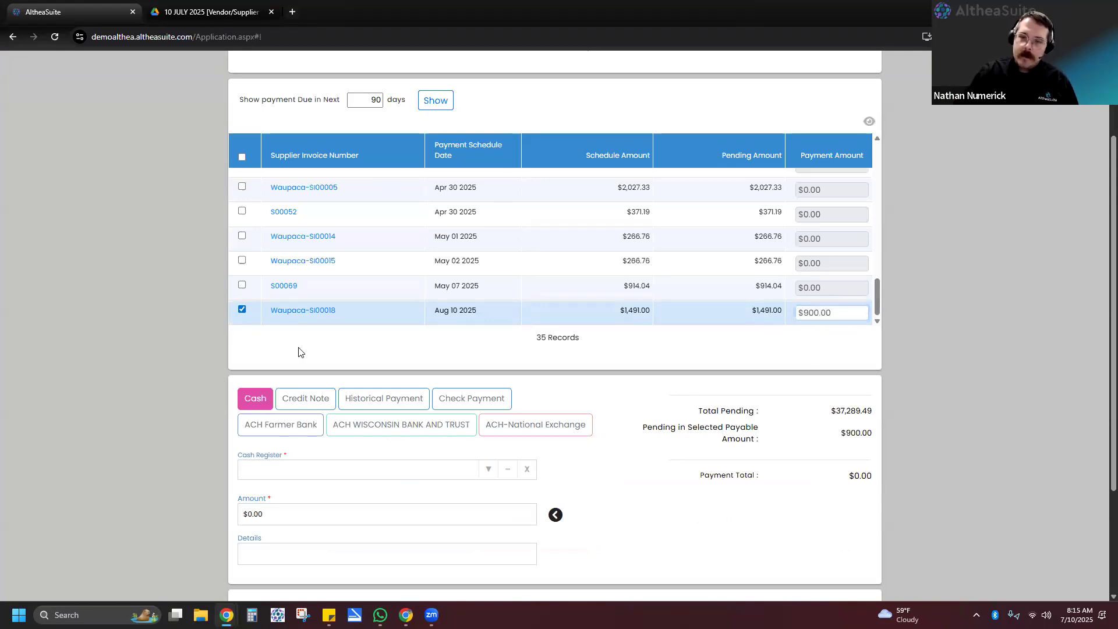
pyautogui.click(835, 317)
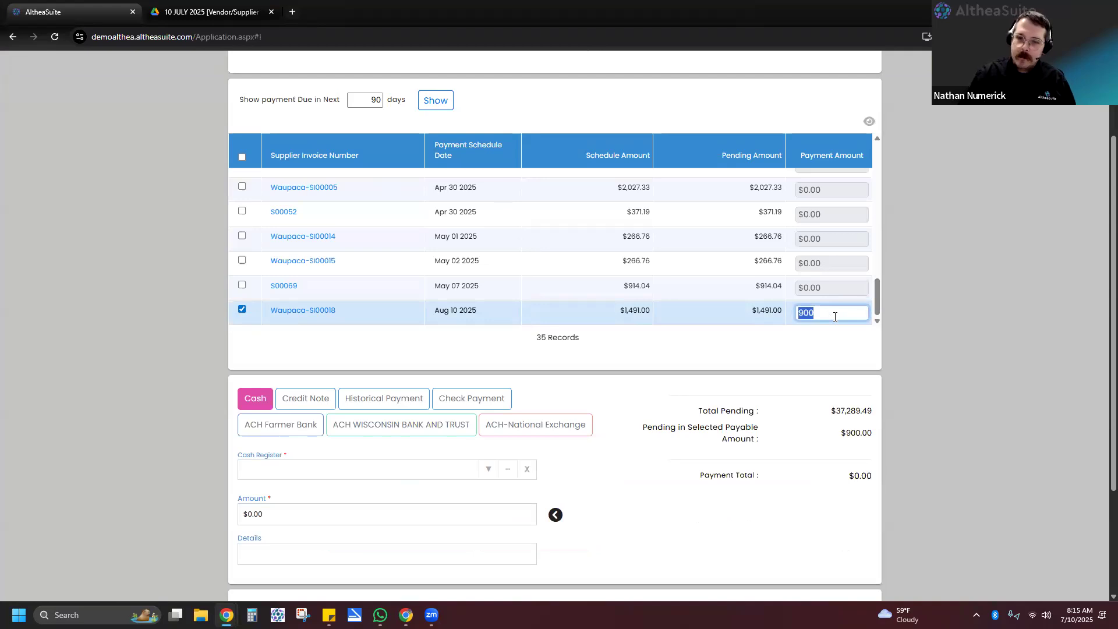
pyautogui.write('1491')
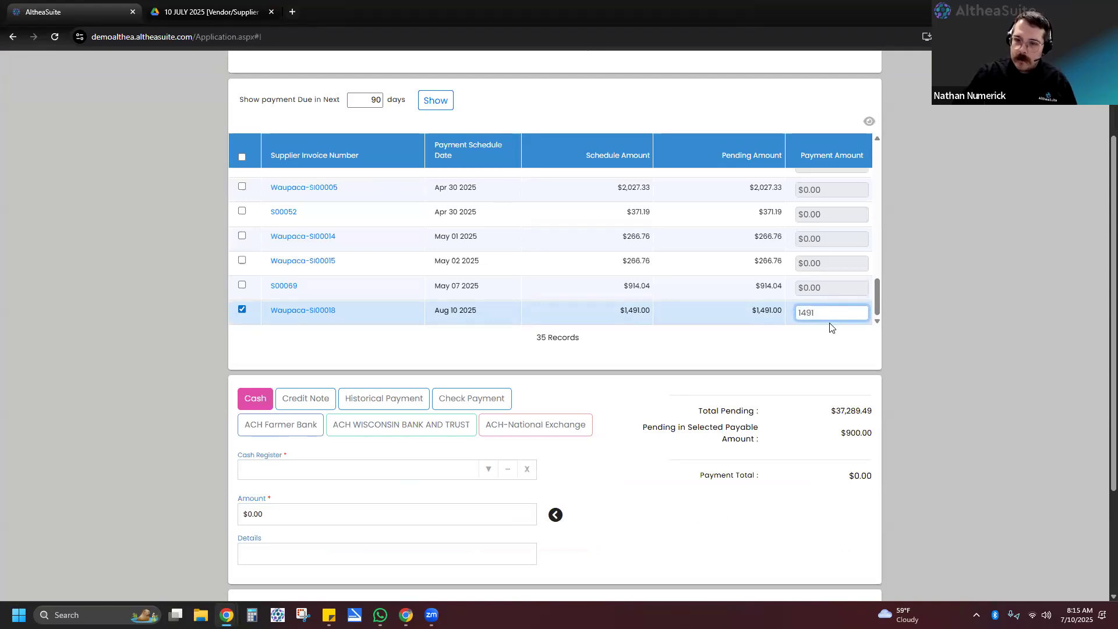
pyautogui.click(815, 342)
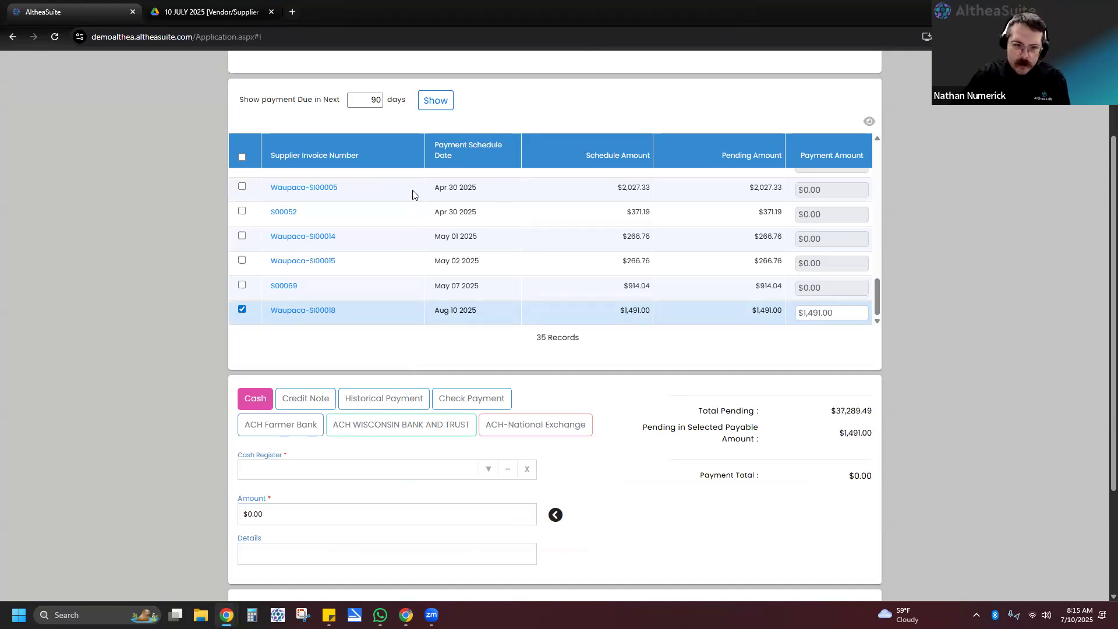
# Step: Add LaZBoy's May 15 2025 supplier credit note to the payment, using $500.00 of it
pyautogui.click(307, 399)
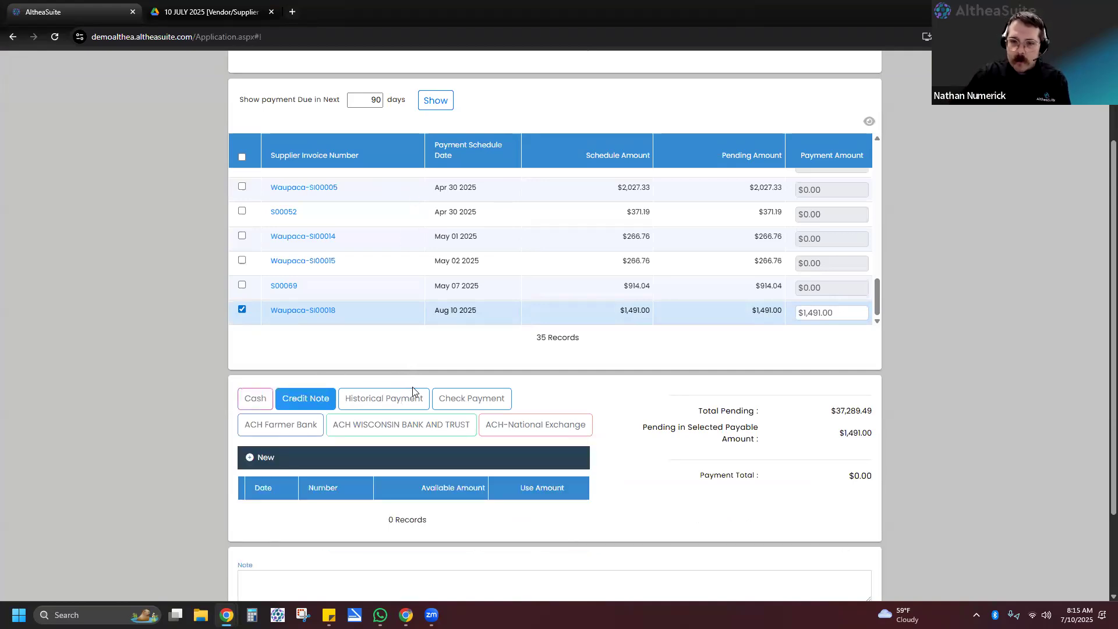
pyautogui.scroll(2, 429, 358)
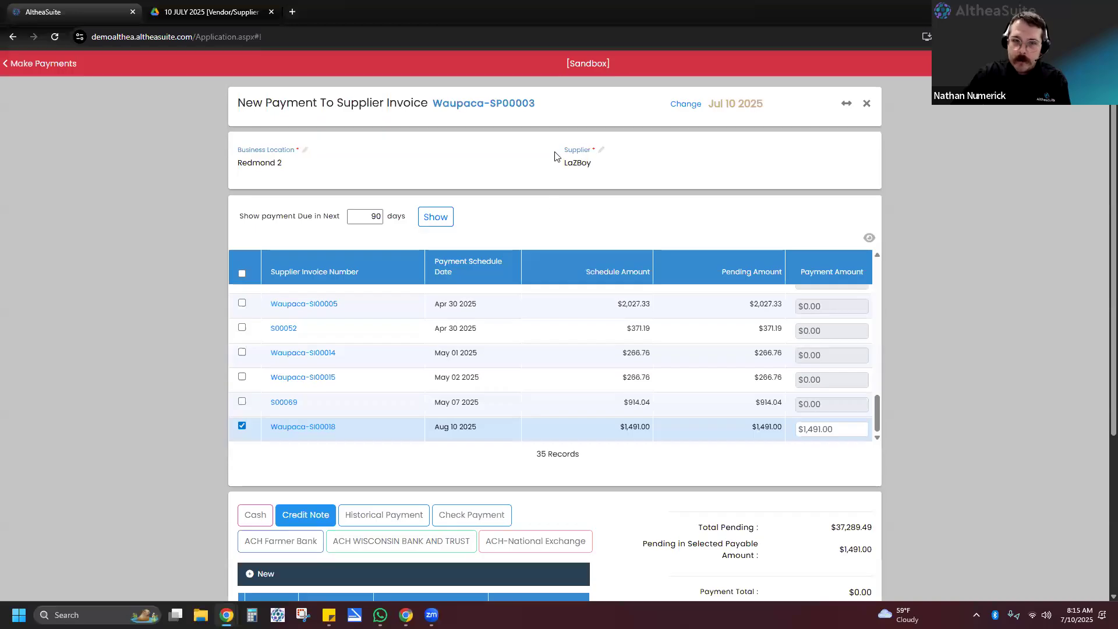
pyautogui.scroll(-2, 308, 542)
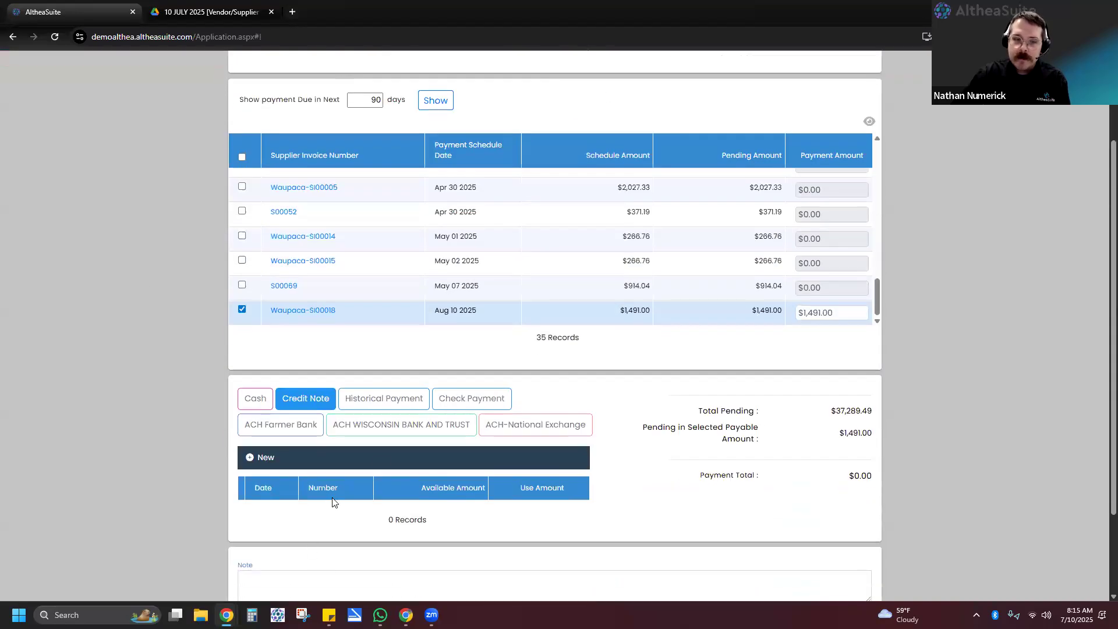
pyautogui.scroll(-2, 335, 502)
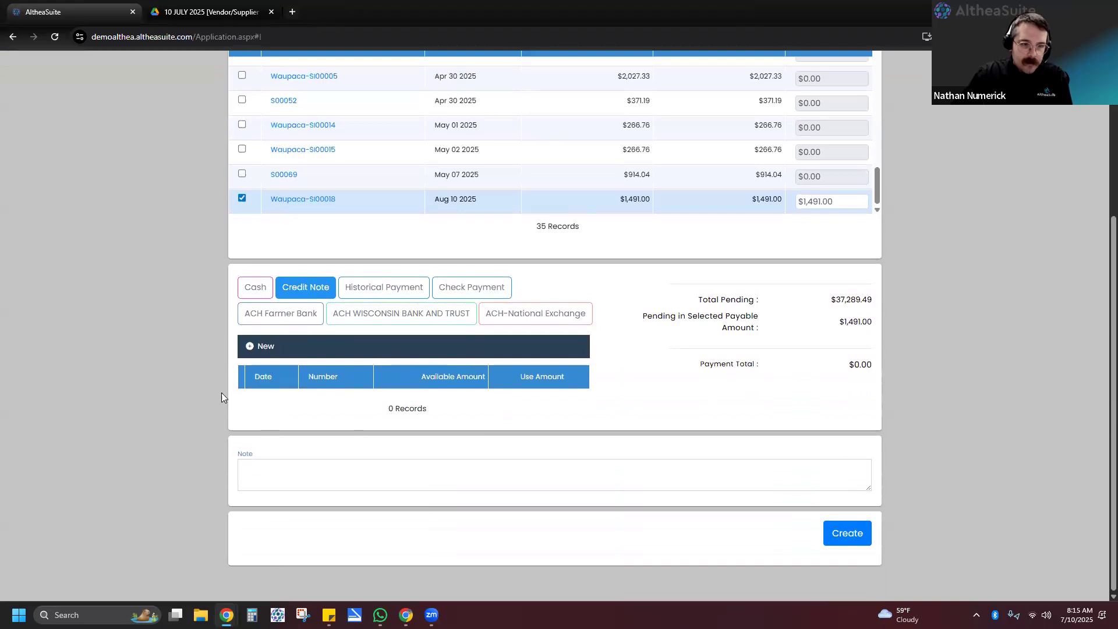
pyautogui.click(252, 348)
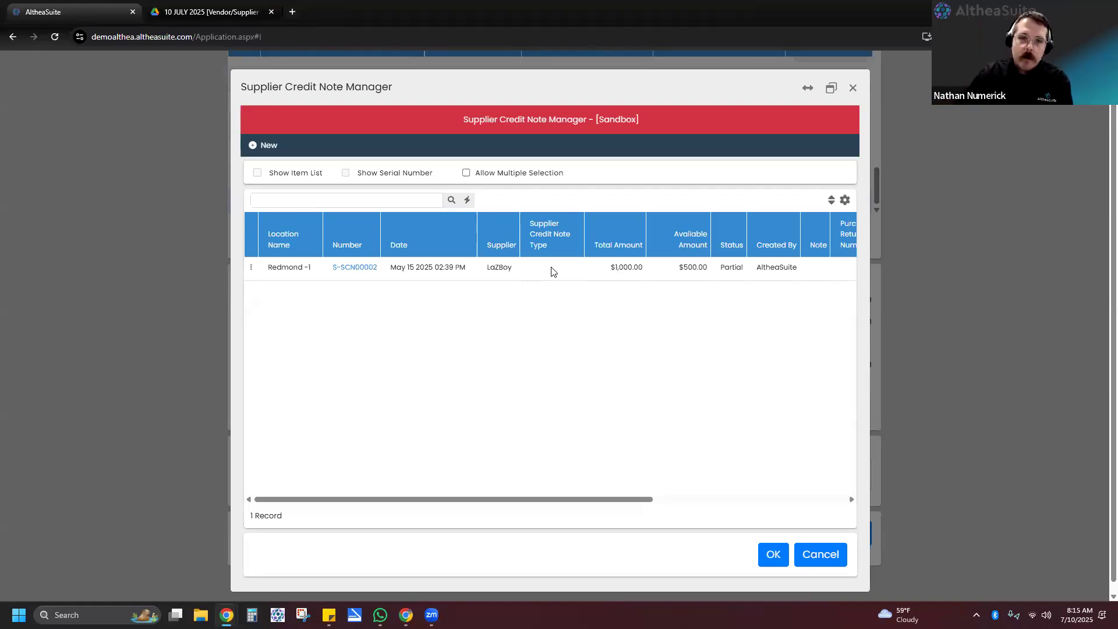
pyautogui.click(551, 271)
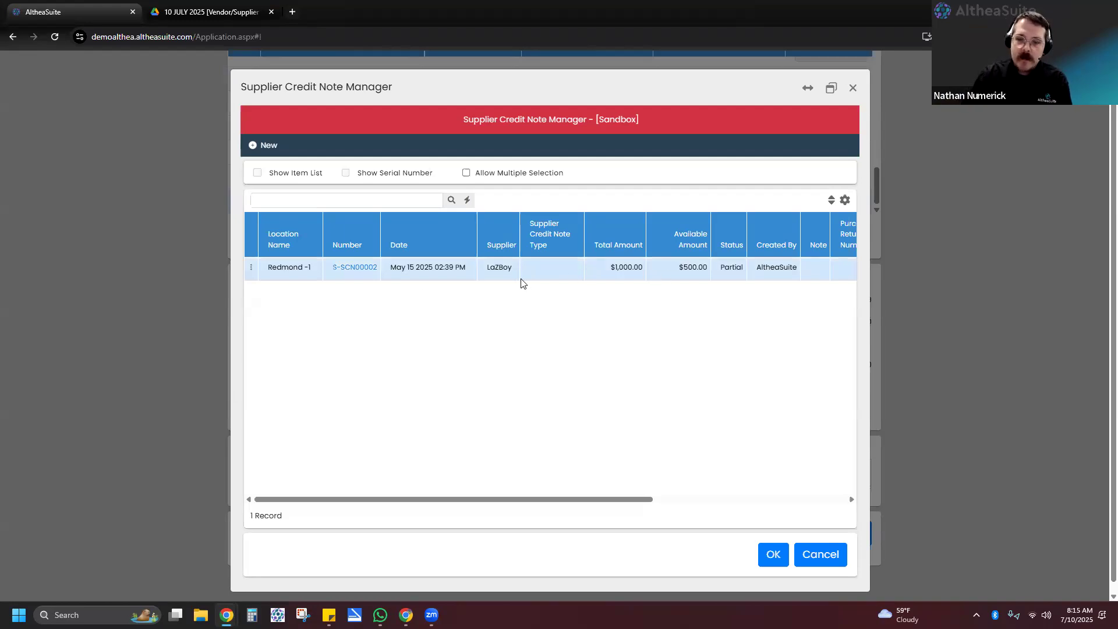
pyautogui.click(772, 556)
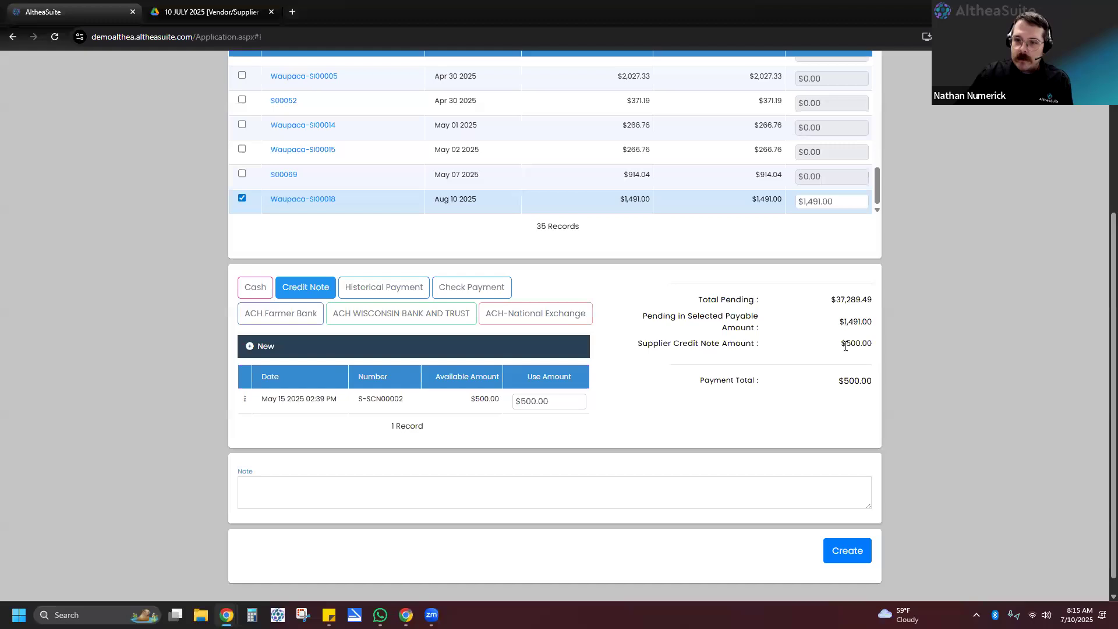
# Step: Cover the remaining $991.00 of the LaZBoy invoice with Check Payment and create the supplier payment
pyautogui.scroll(1, 342, 269)
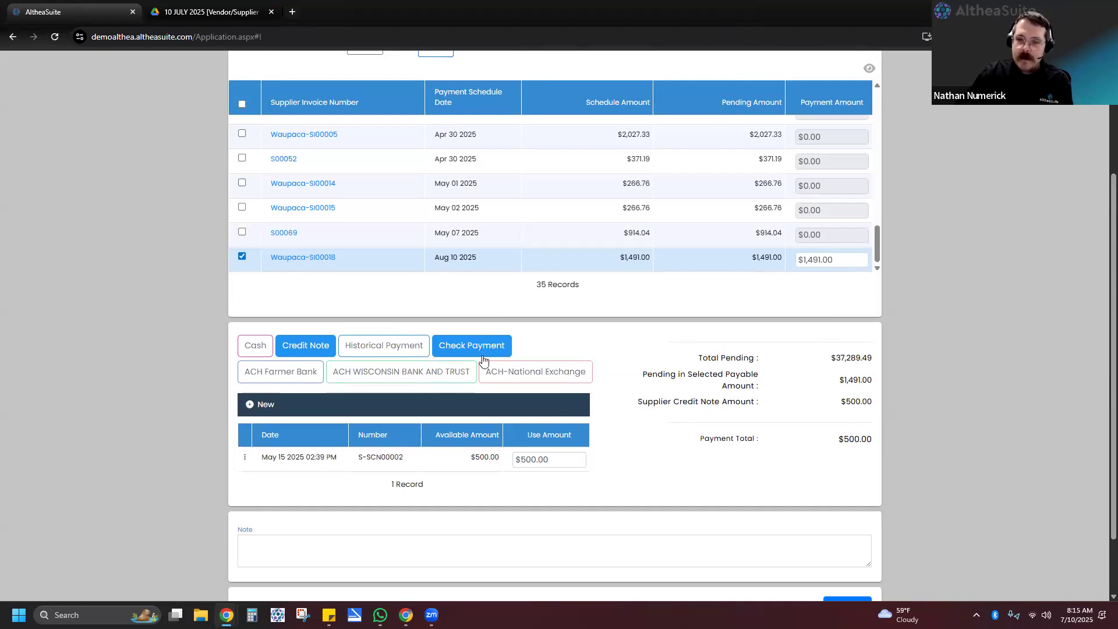
pyautogui.click(501, 352)
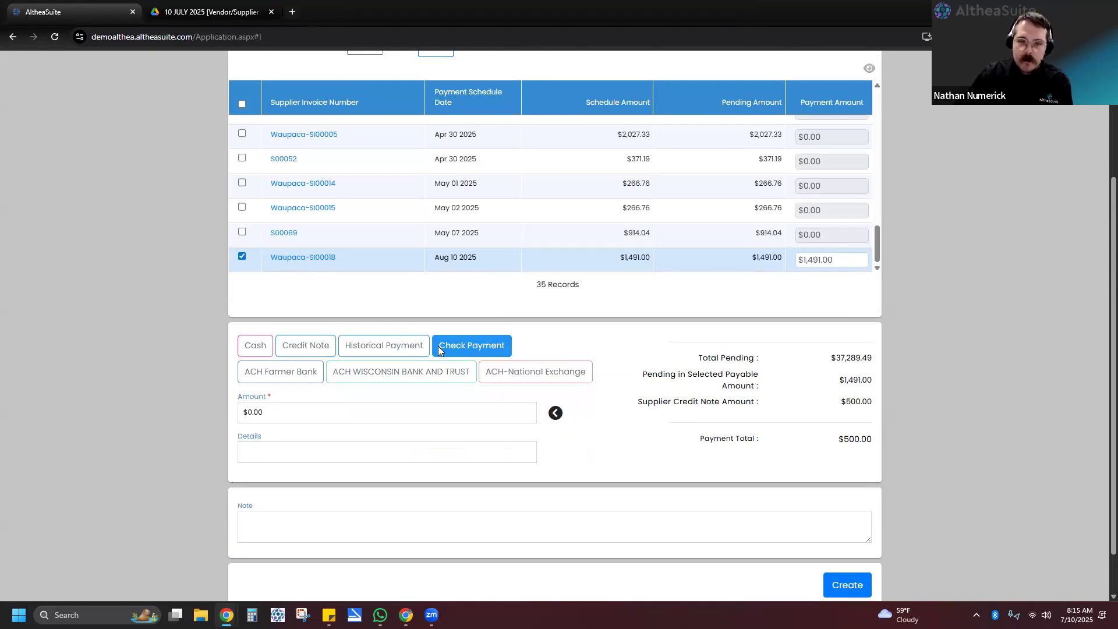
pyautogui.click(300, 380)
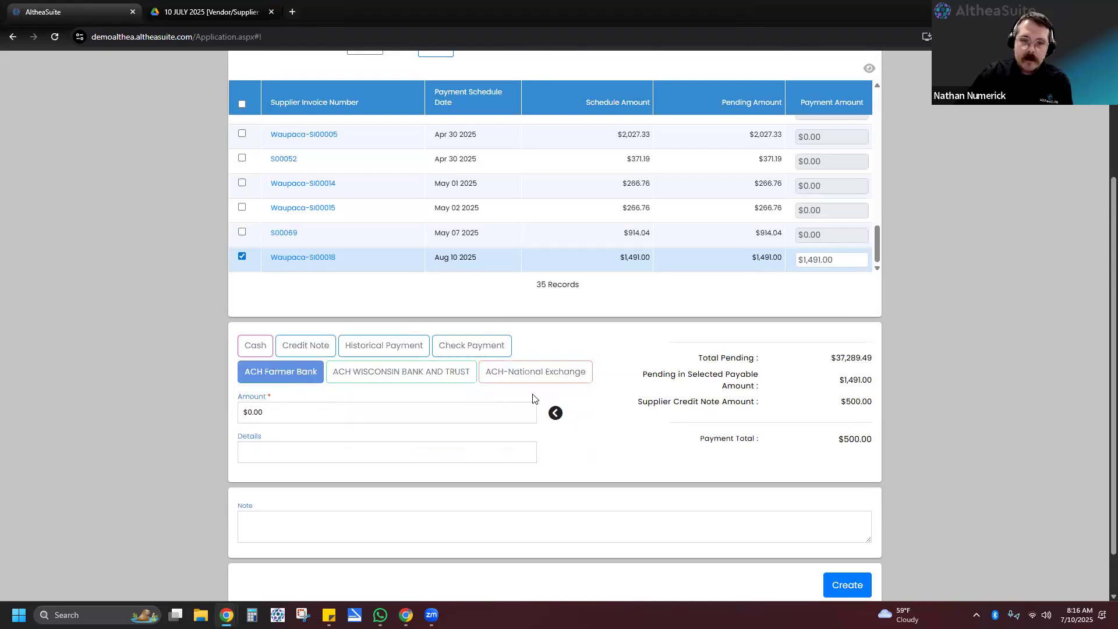
pyautogui.click(476, 353)
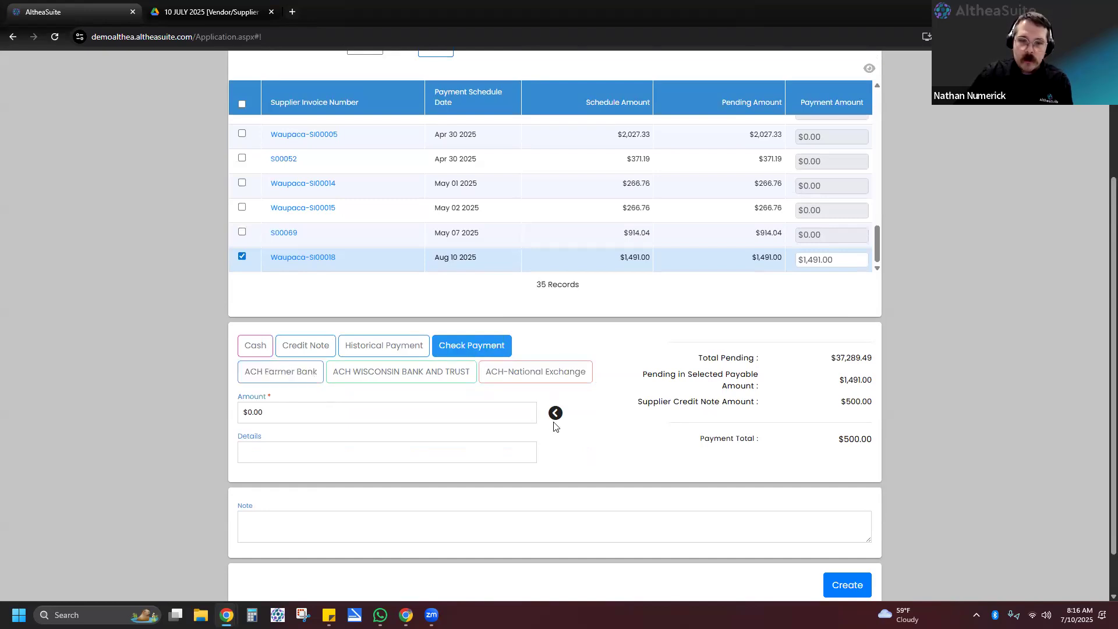
pyautogui.click(556, 414)
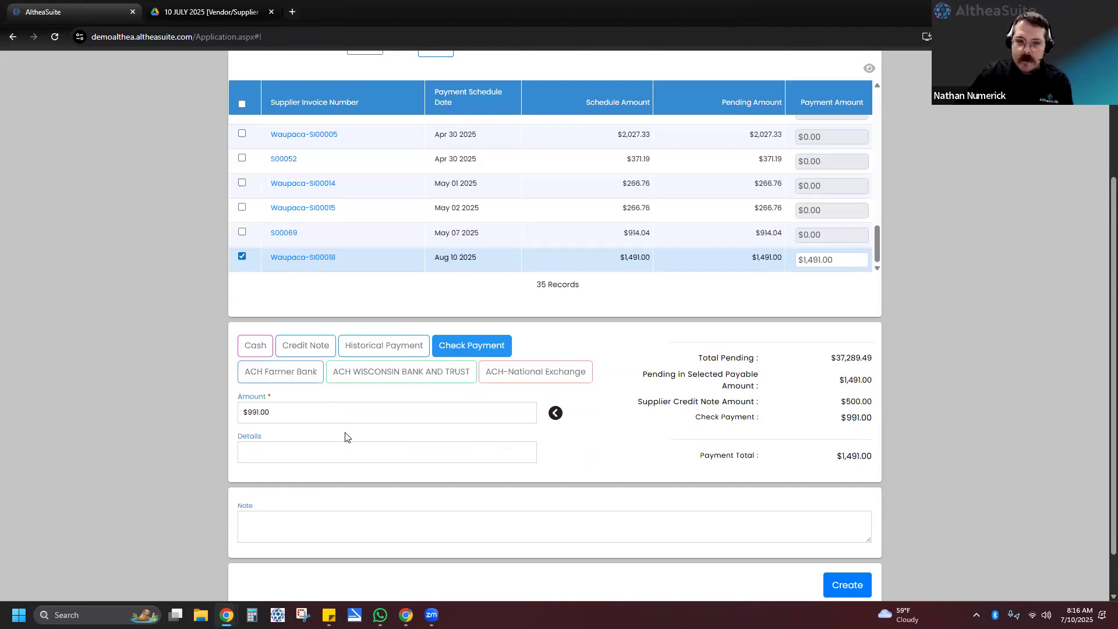
pyautogui.scroll(-1, 845, 524)
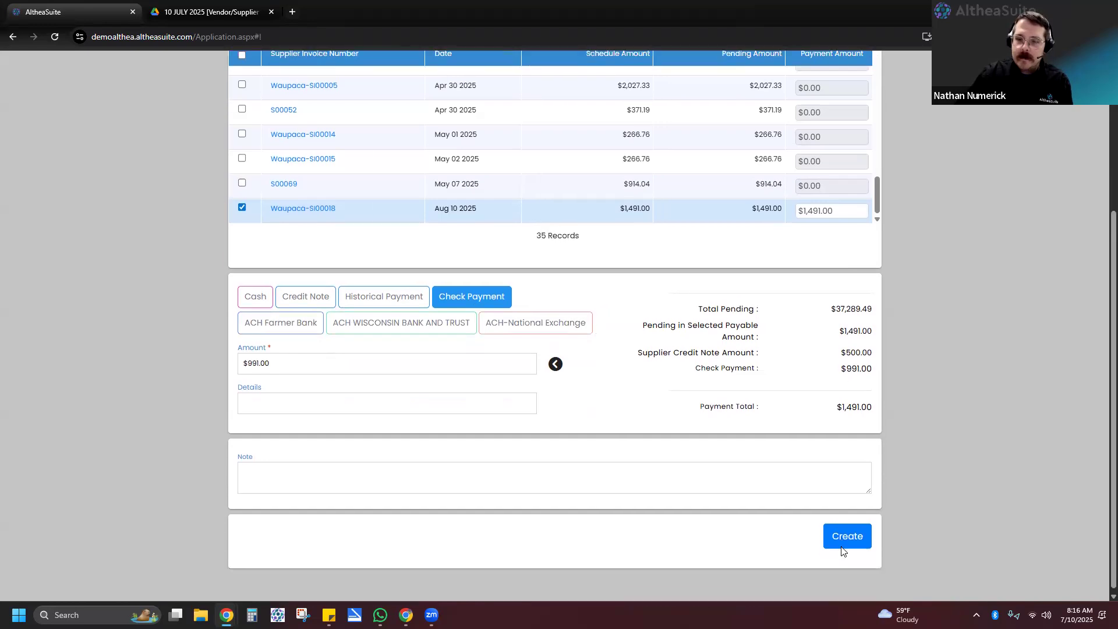
pyautogui.click(850, 537)
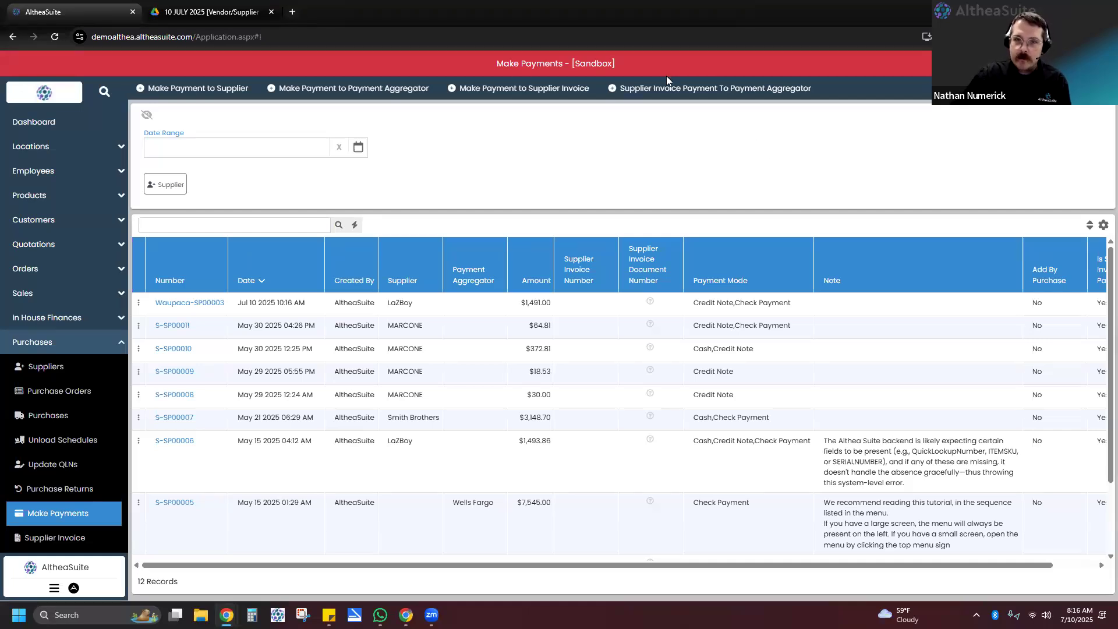
# Step: Start a new supplier invoice payment to payment aggregator with Wells Fargo as the aggregator
pyautogui.click(726, 88)
pyautogui.click(806, 166)
pyautogui.click(824, 165)
pyautogui.click(717, 188)
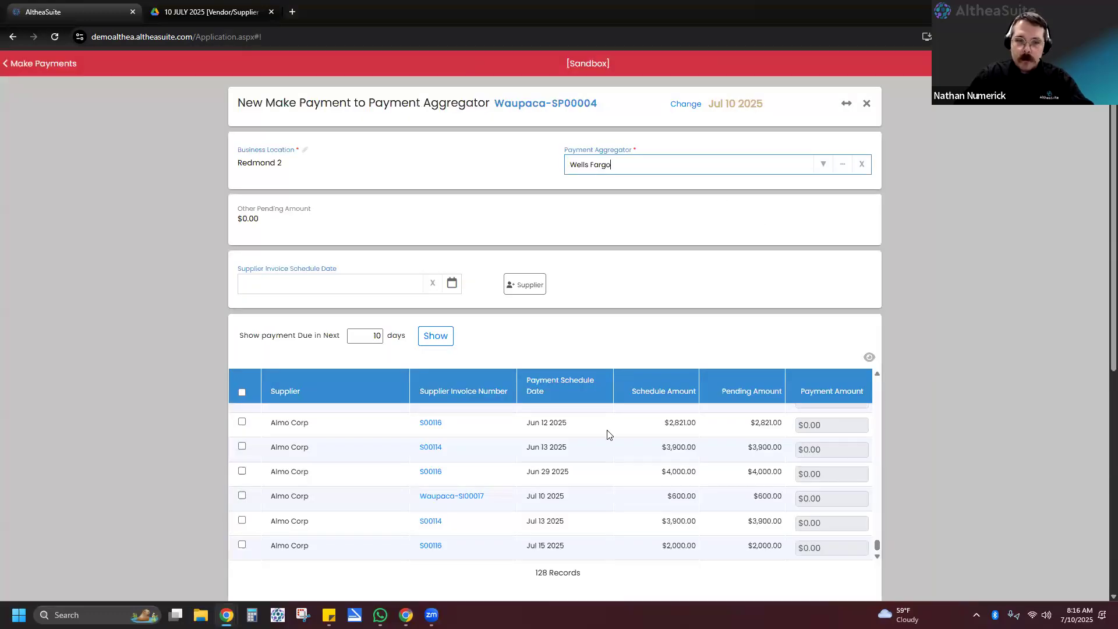
# Step: Filter the Wells Fargo scheduled invoices to the supplier General Electric Co
pyautogui.scroll(-3, 607, 434)
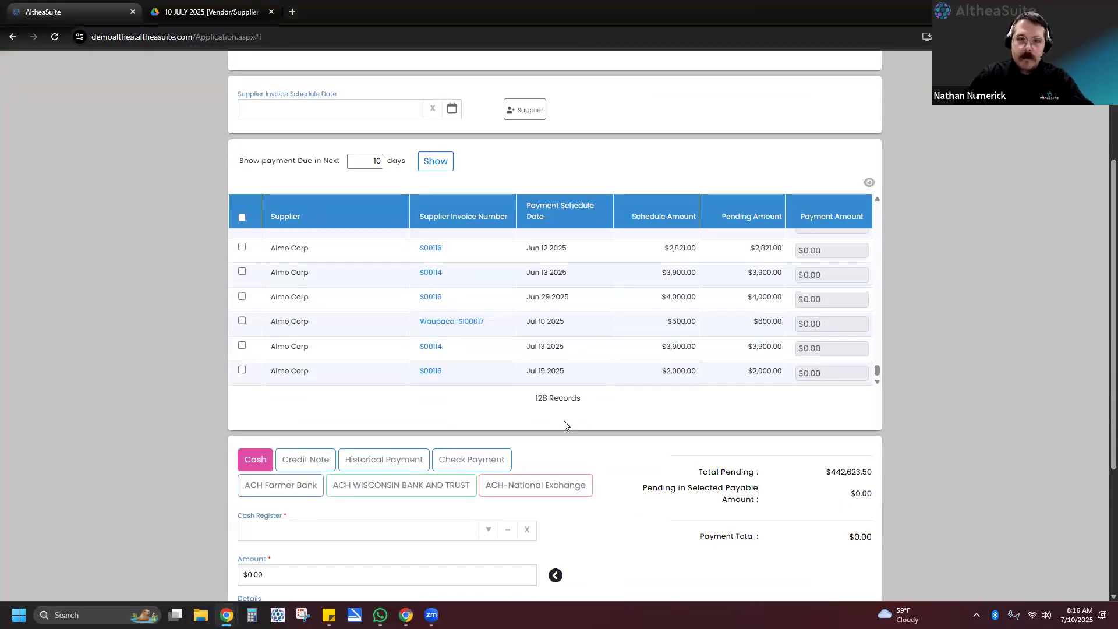
pyautogui.scroll(2, 596, 143)
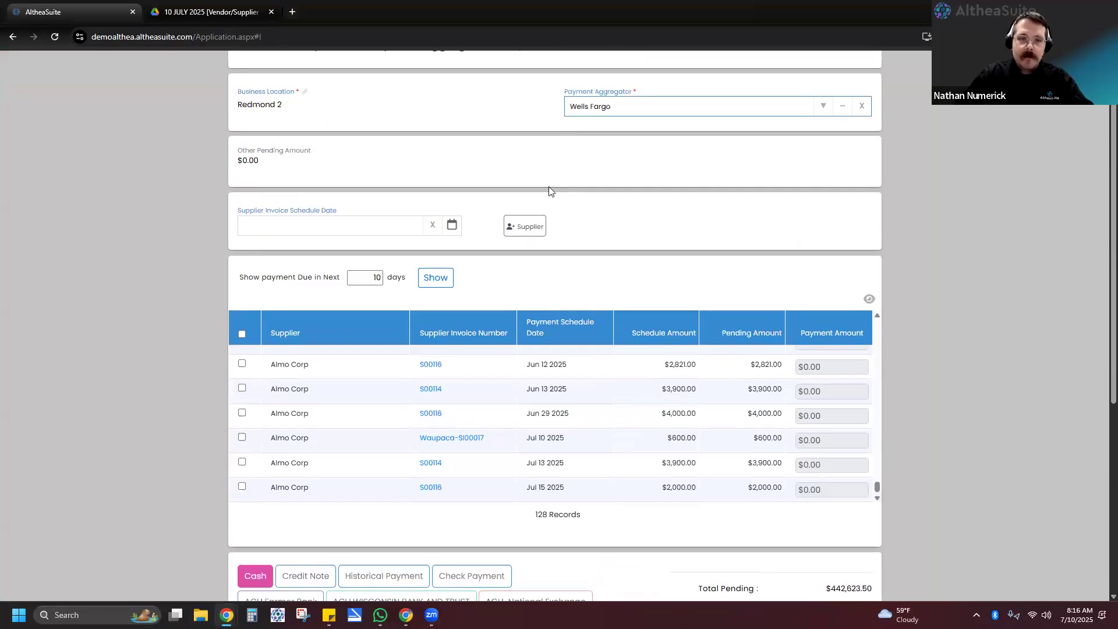
pyautogui.click(536, 230)
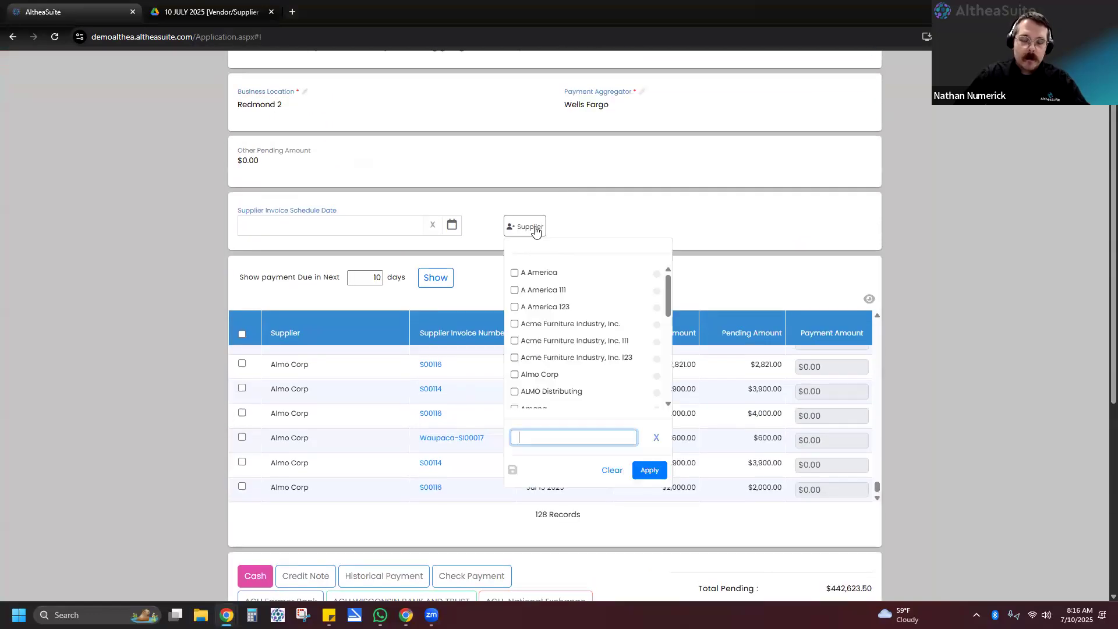
pyautogui.write('gen')
pyautogui.click(542, 274)
pyautogui.click(608, 359)
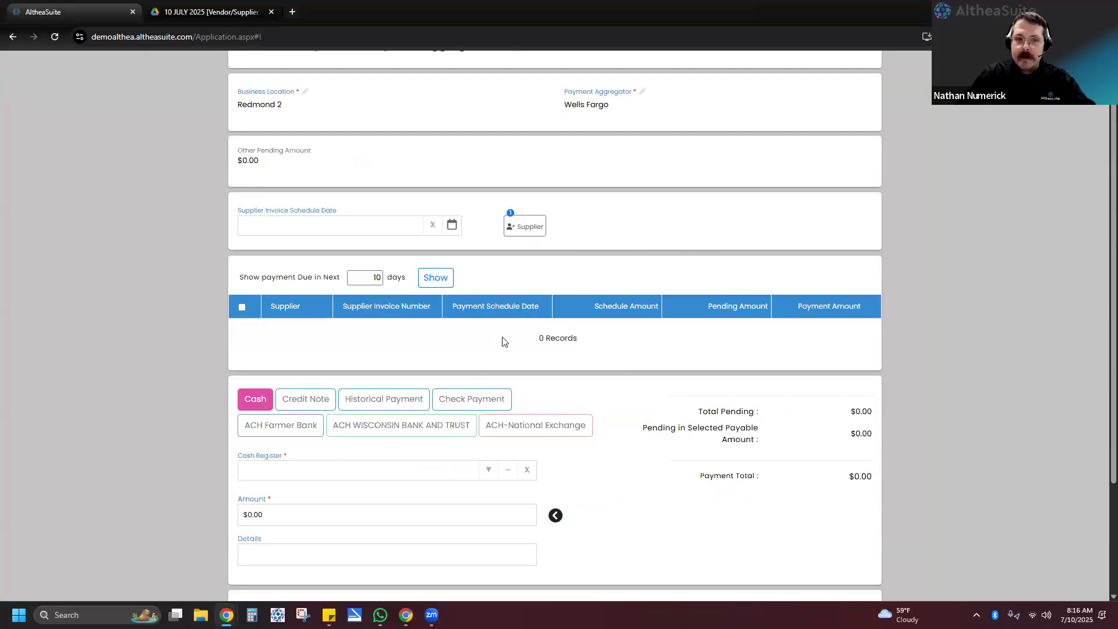
# Step: Show General Electric Co payments due in the next 90 days and select the $800.00 schedule dated Jul 24 2025
pyautogui.moveTo(378, 279); pyautogui.dragTo(395, 277)
pyautogui.write('90')
pyautogui.click(434, 278)
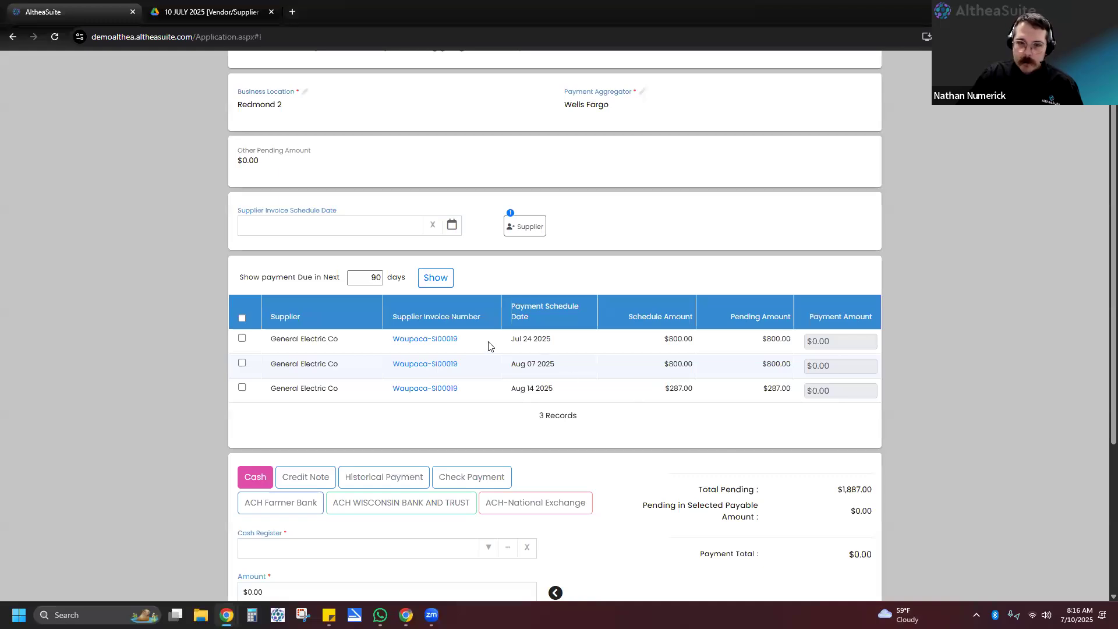
pyautogui.click(242, 339)
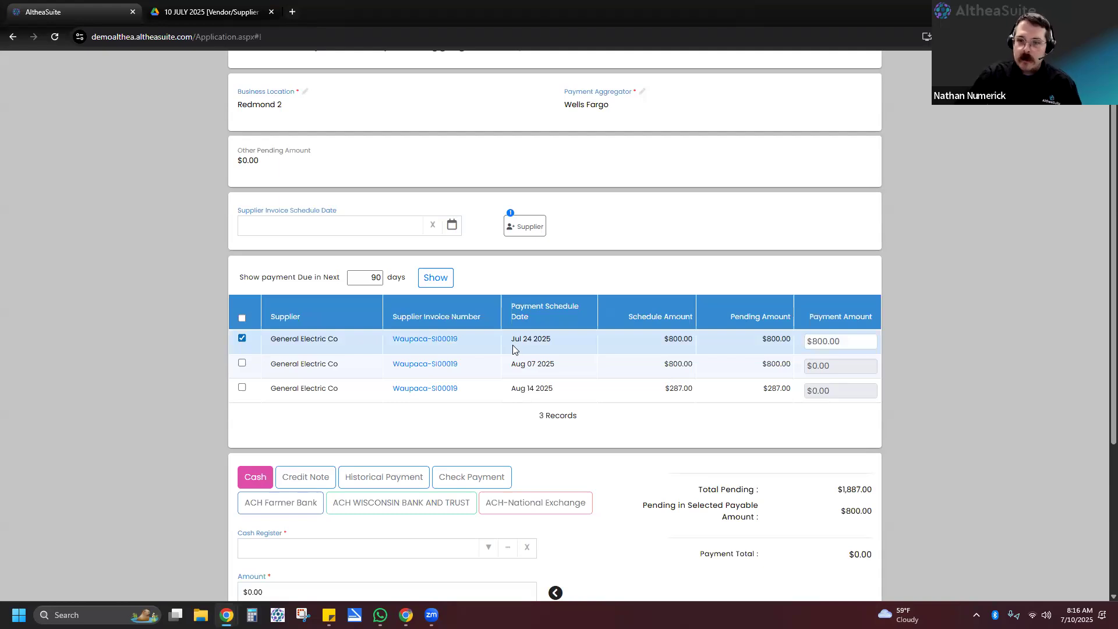
# Step: Check the supplier credit notes available under the Credit Note payment mode, closing the credit note manager without creating one
pyautogui.scroll(-3, 352, 239)
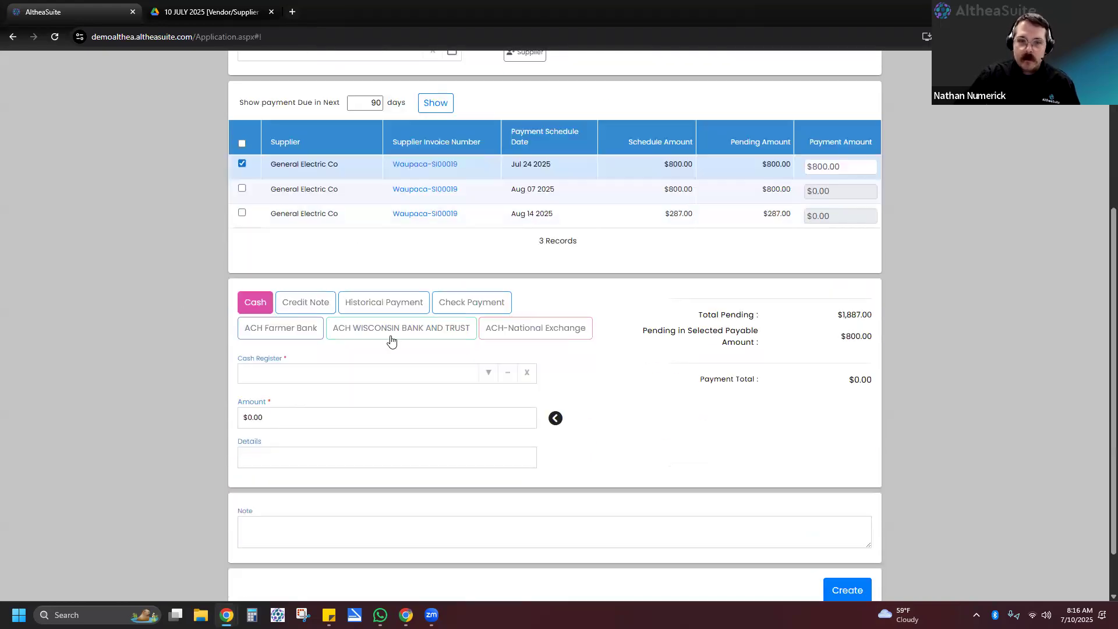
pyautogui.click(308, 306)
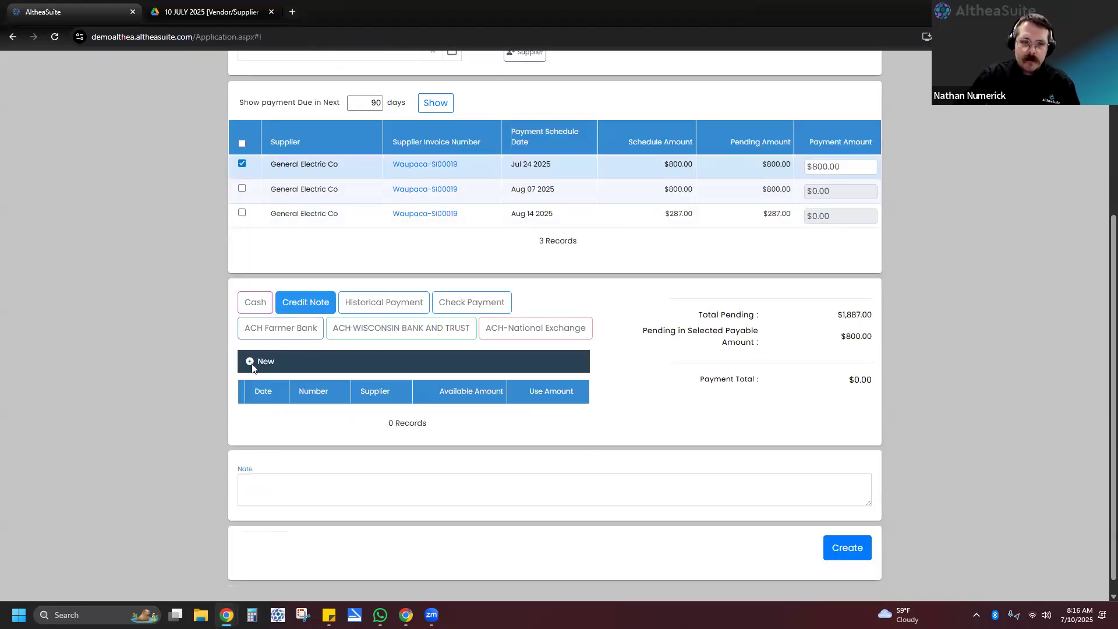
pyautogui.click(258, 362)
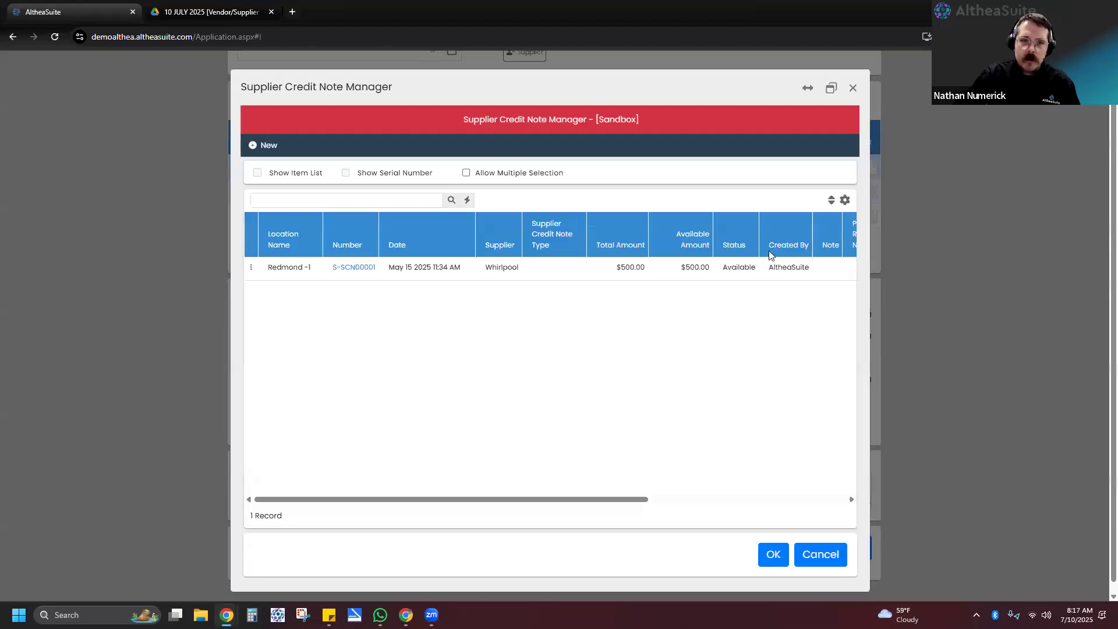
pyautogui.click(853, 88)
# Step: Choose ACH Farmer Bank as the payment mode and set the Jul 24 2025 schedule's payment amount to $400.00
pyautogui.click(294, 327)
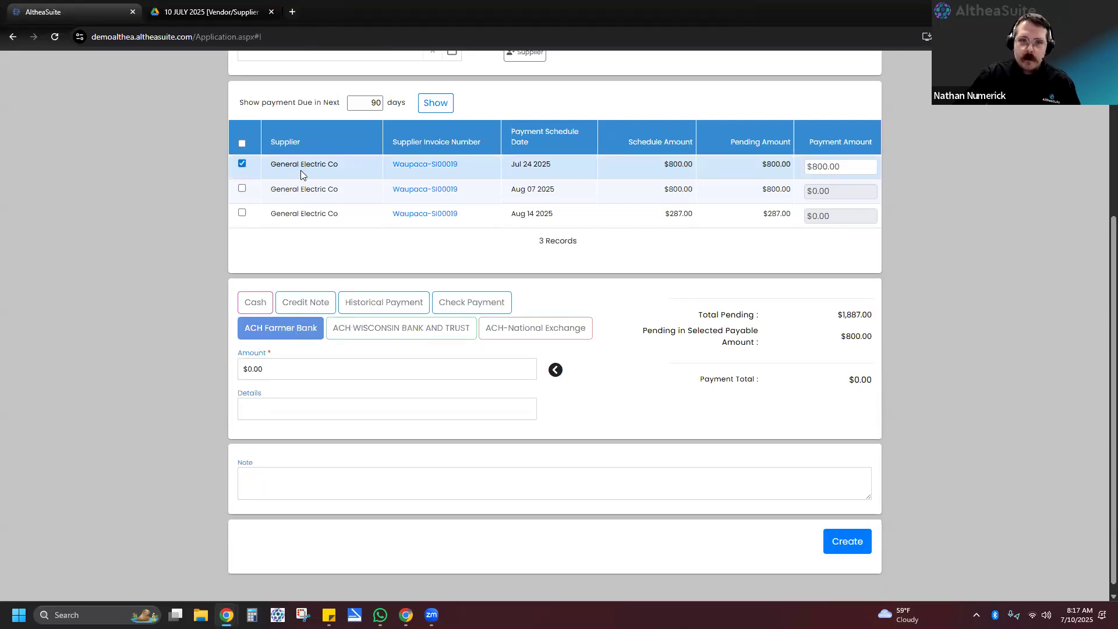
pyautogui.scroll(1, 586, 172)
pyautogui.click(831, 228)
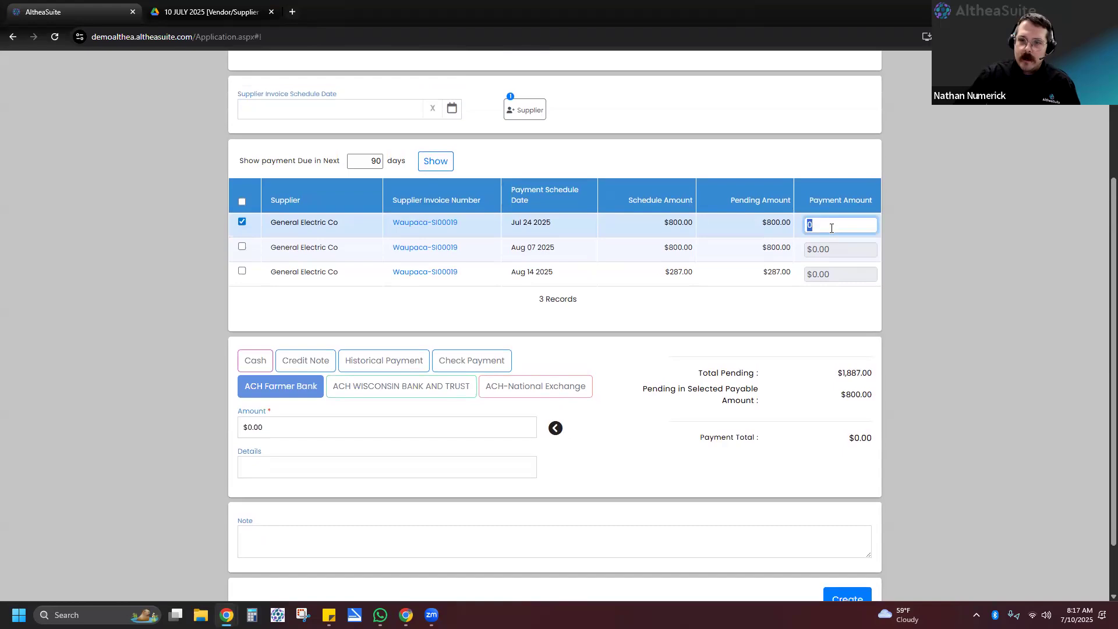
pyautogui.write('400')
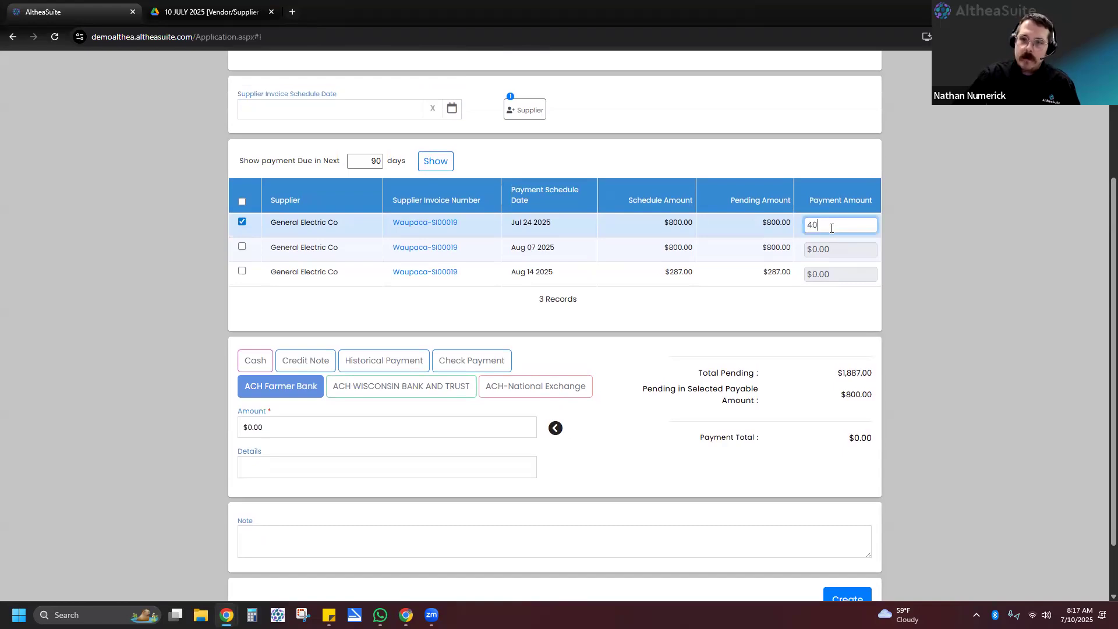
pyautogui.click(650, 149)
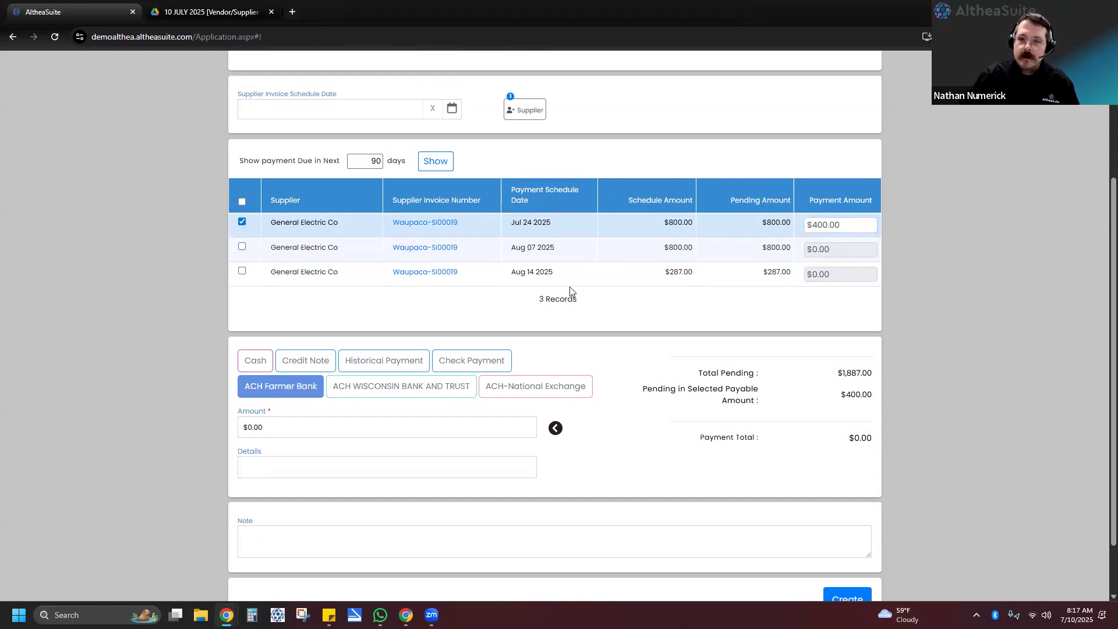
# Step: Set the payment amount of the Jul 24 2025 schedule back to $800.00
pyautogui.click(851, 227)
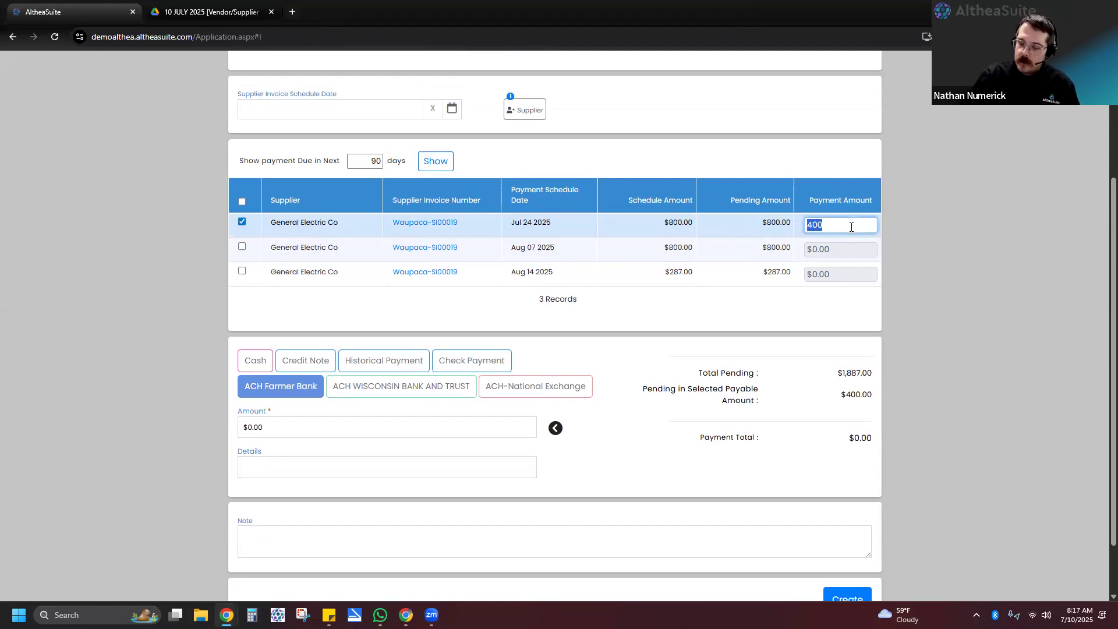
pyautogui.write('800')
pyautogui.click(850, 289)
# Step: Apply the full selected payable amount of $800.00 to ACH Farmer Bank and create the payment
pyautogui.click(555, 428)
pyautogui.scroll(-2, 696, 490)
pyautogui.click(311, 400)
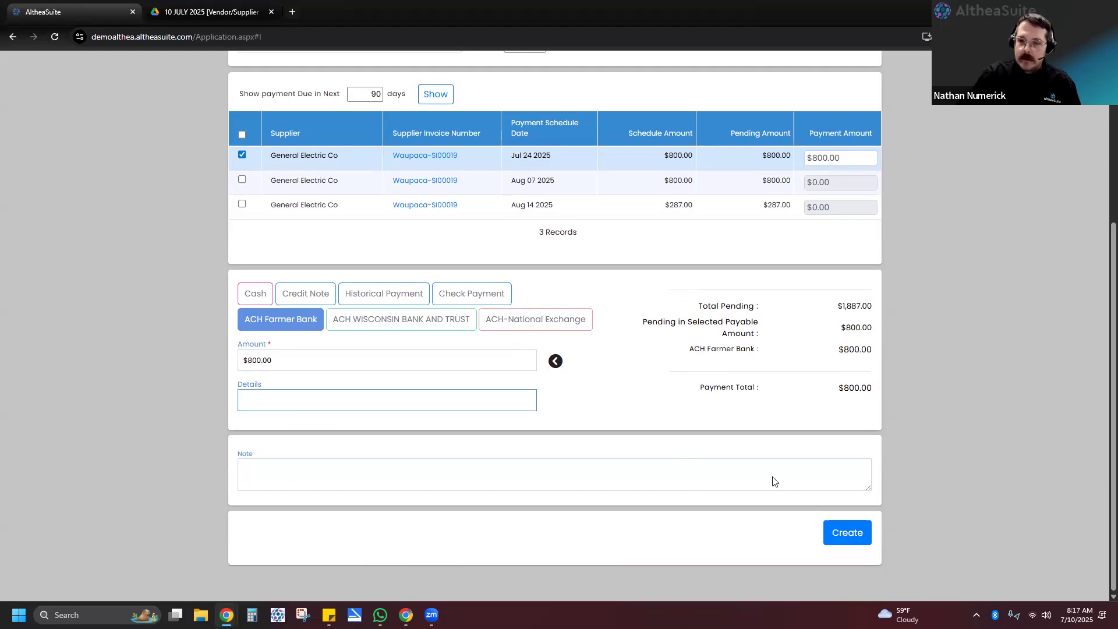
pyautogui.click(847, 533)
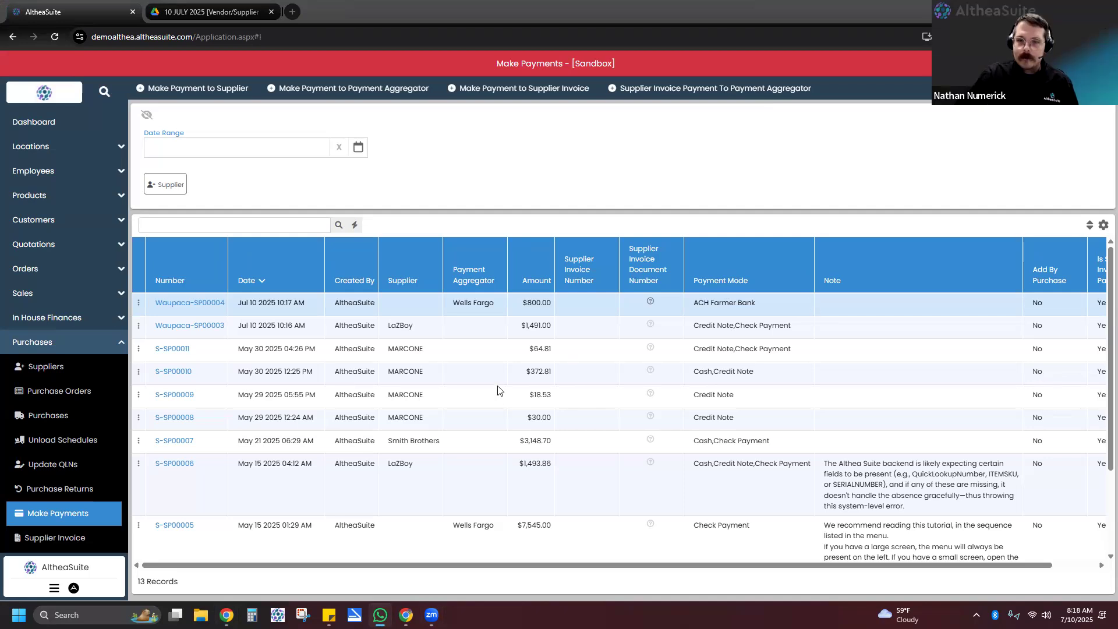
# Step: Start a new payment to supplier invoice with General Electric Co as the supplier
pyautogui.click(522, 90)
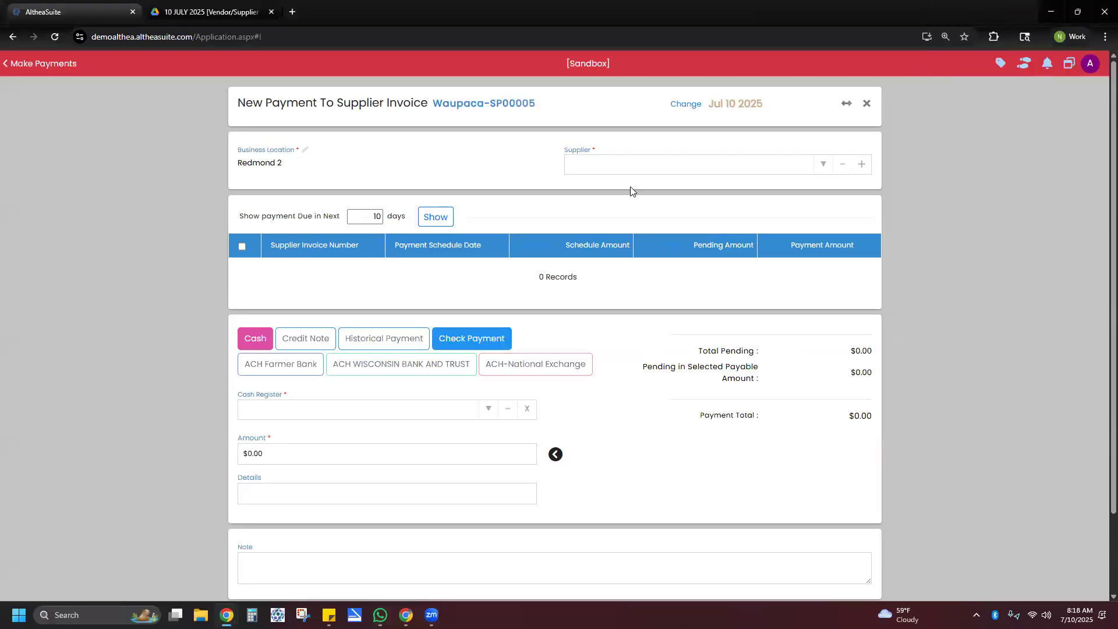
pyautogui.click(819, 166)
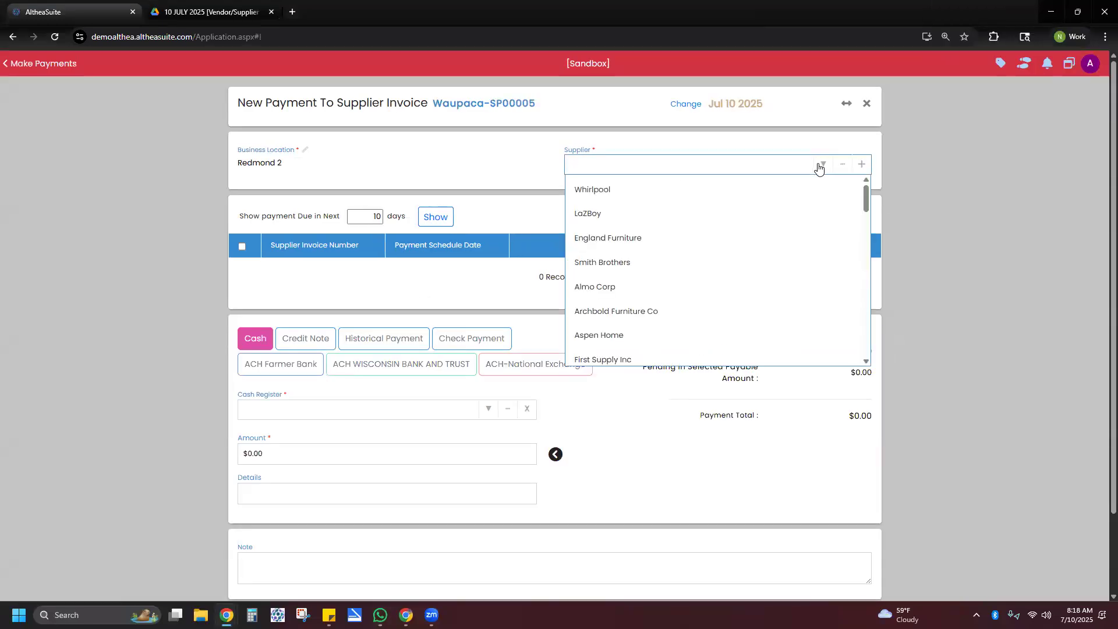
pyautogui.write('gen')
pyautogui.click(772, 198)
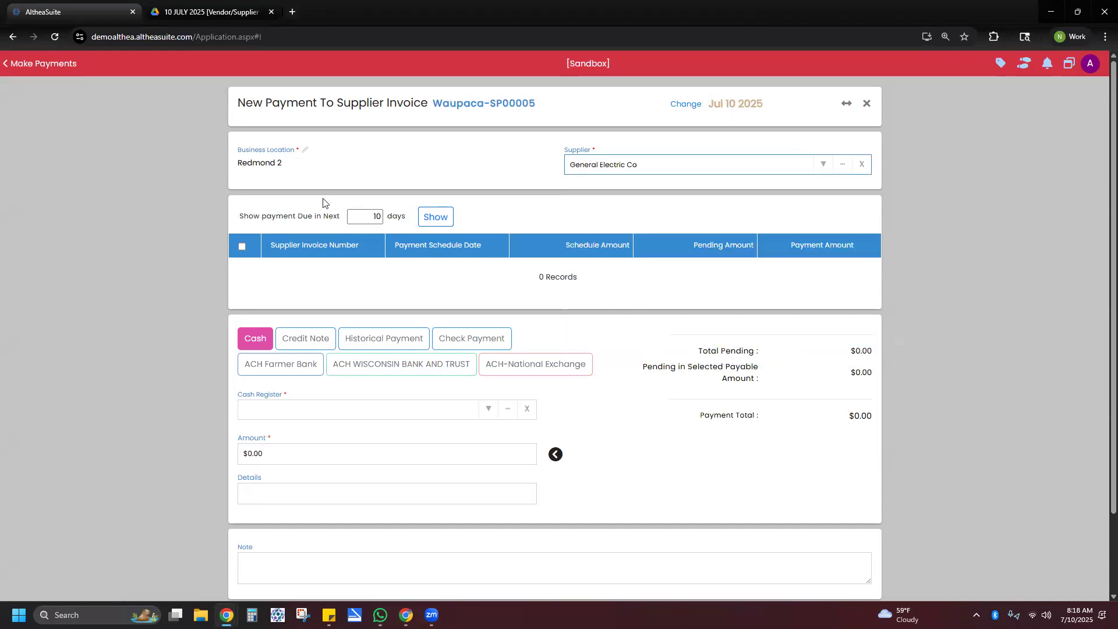
# Step: Show the supplier's payments due in the next 90 days and return to the payments list without creating a payment
pyautogui.click(373, 220)
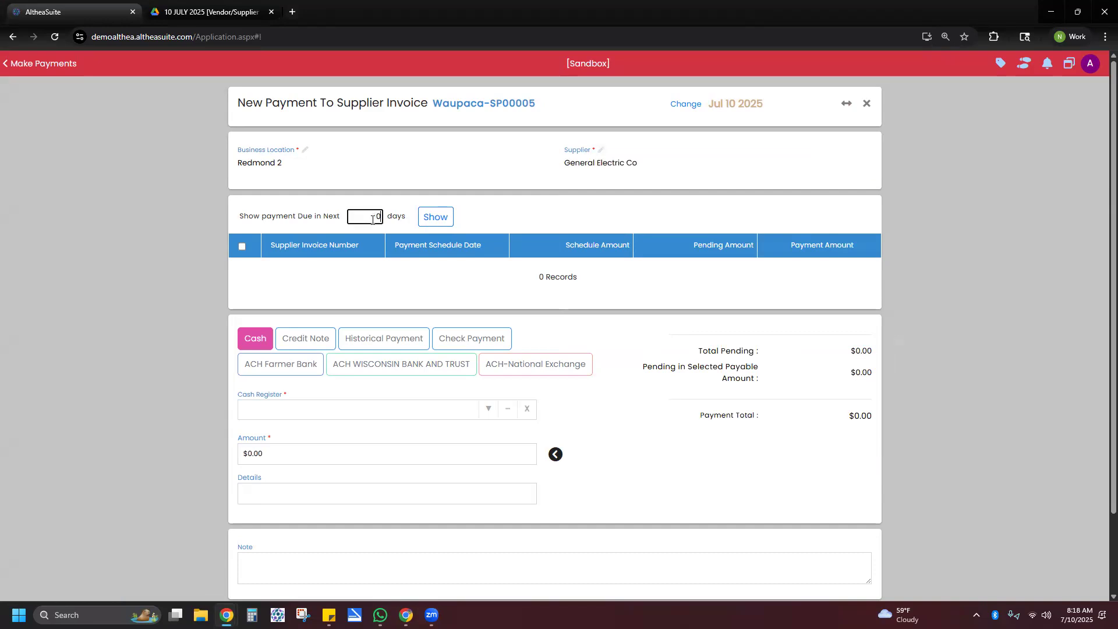
pyautogui.write('90')
pyautogui.hotkey('ctrl', 'a')
pyautogui.write('90')
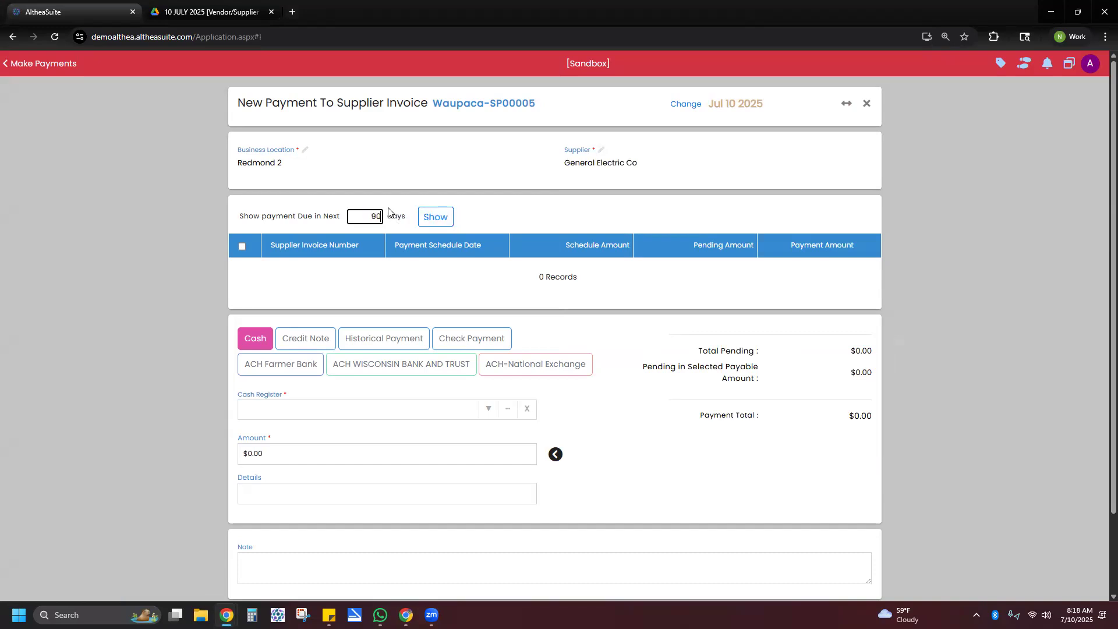
pyautogui.click(440, 224)
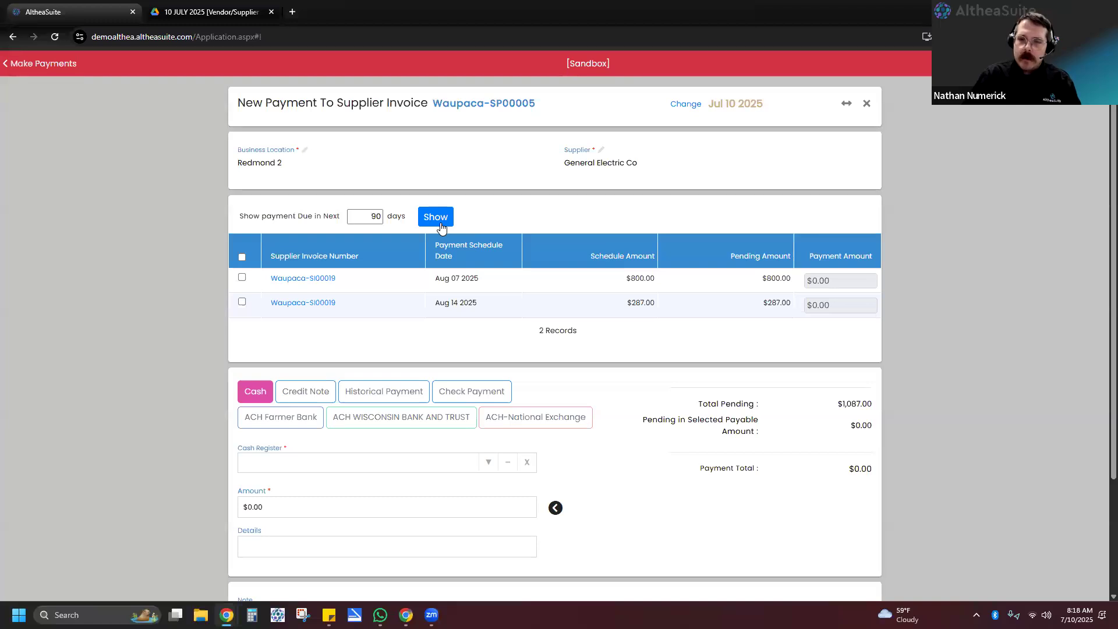
pyautogui.click(427, 216)
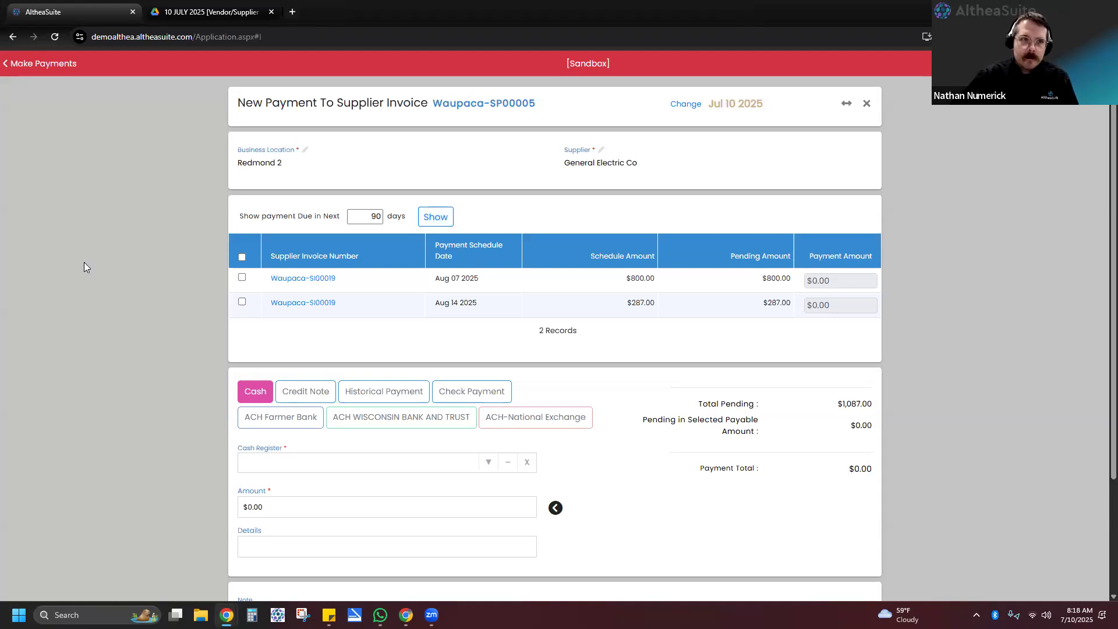
pyautogui.click(66, 67)
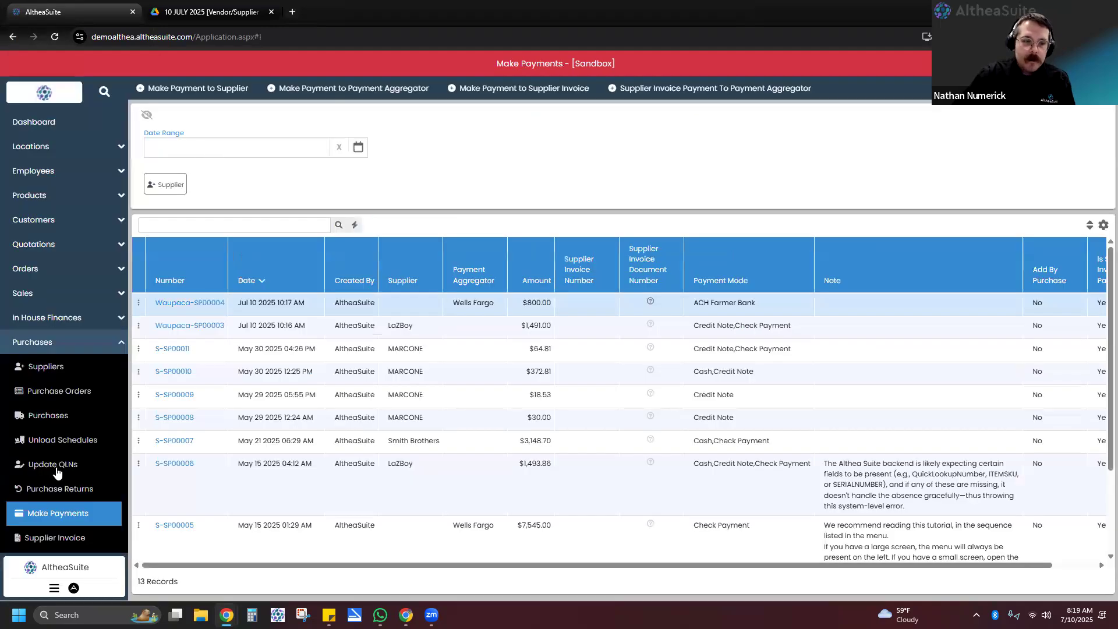
# Step: Open the inventory's Serial Numbers list and sort it by serial number creation date, newest first
pyautogui.scroll(-2, 58, 473)
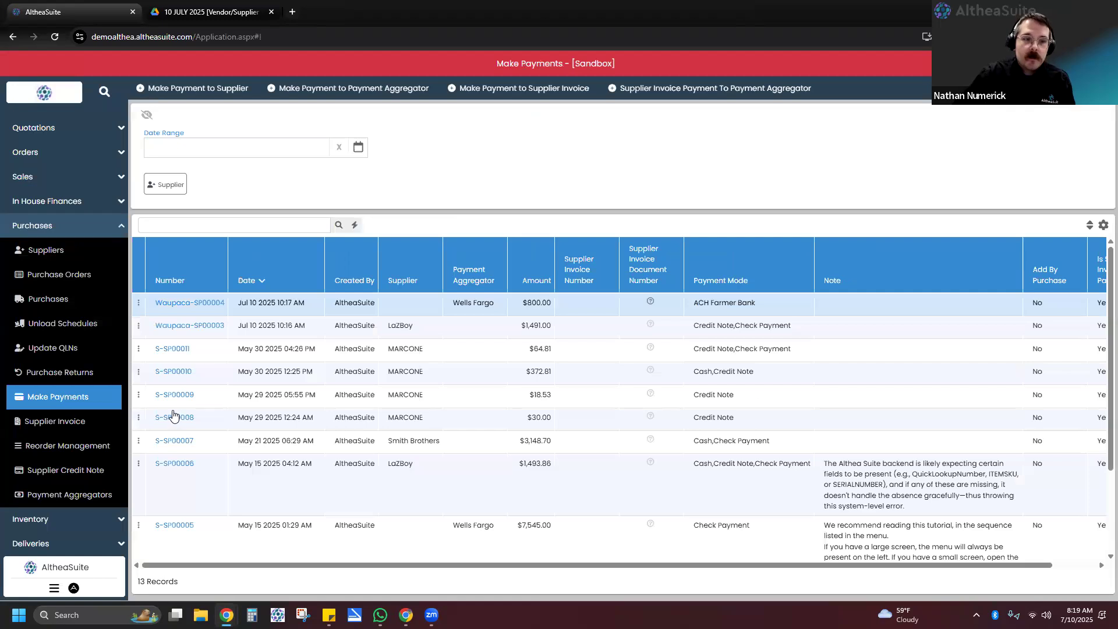
pyautogui.click(64, 227)
pyautogui.click(40, 373)
pyautogui.scroll(-3, 58, 408)
pyautogui.click(64, 436)
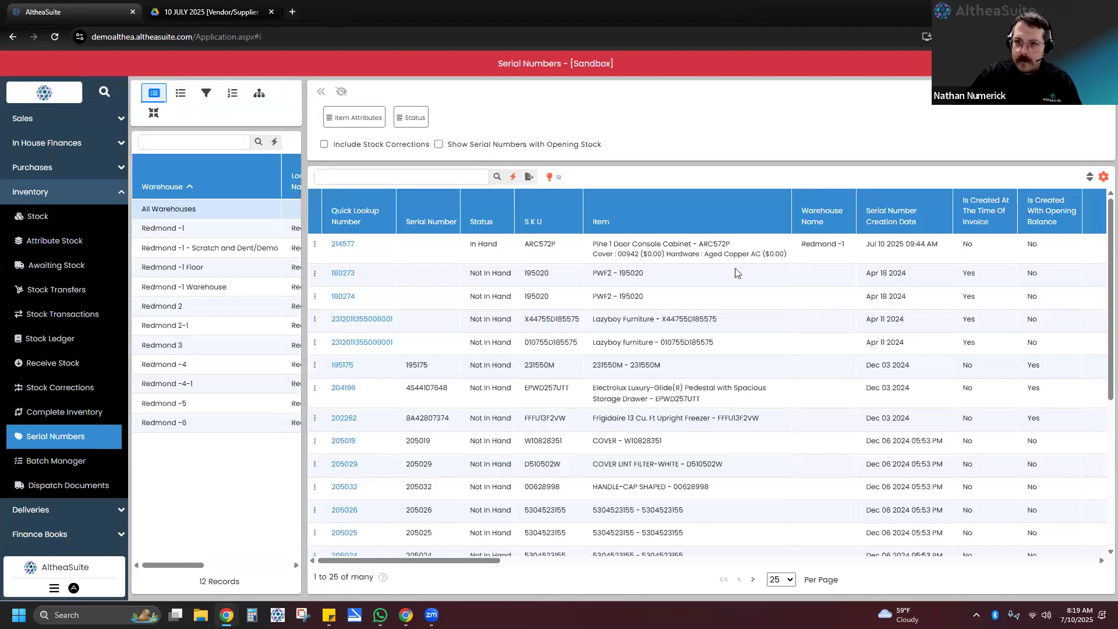
pyautogui.click(906, 225)
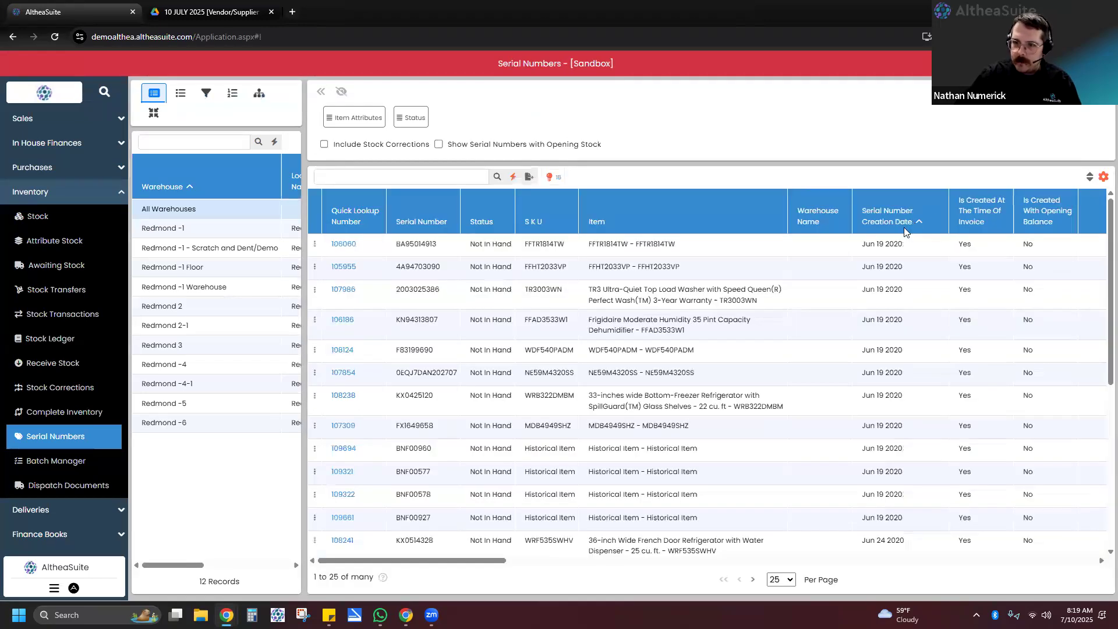
pyautogui.click(906, 228)
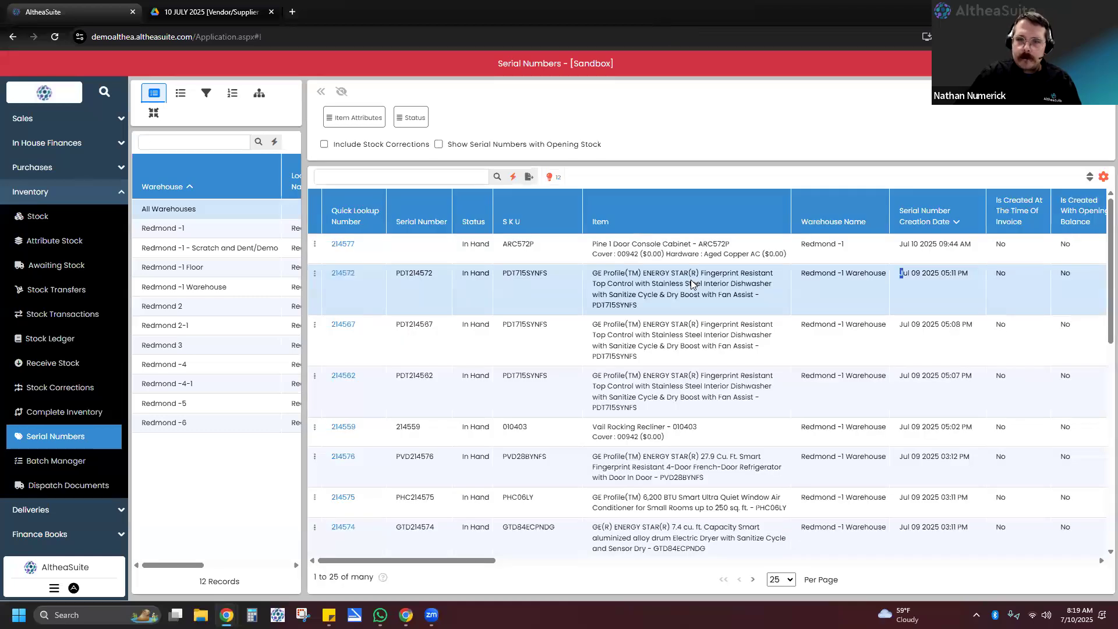
# Step: View the serial number history of the PDT715SYNFS dishwasher with quick lookup number 214572 and close it
pyautogui.click(315, 274)
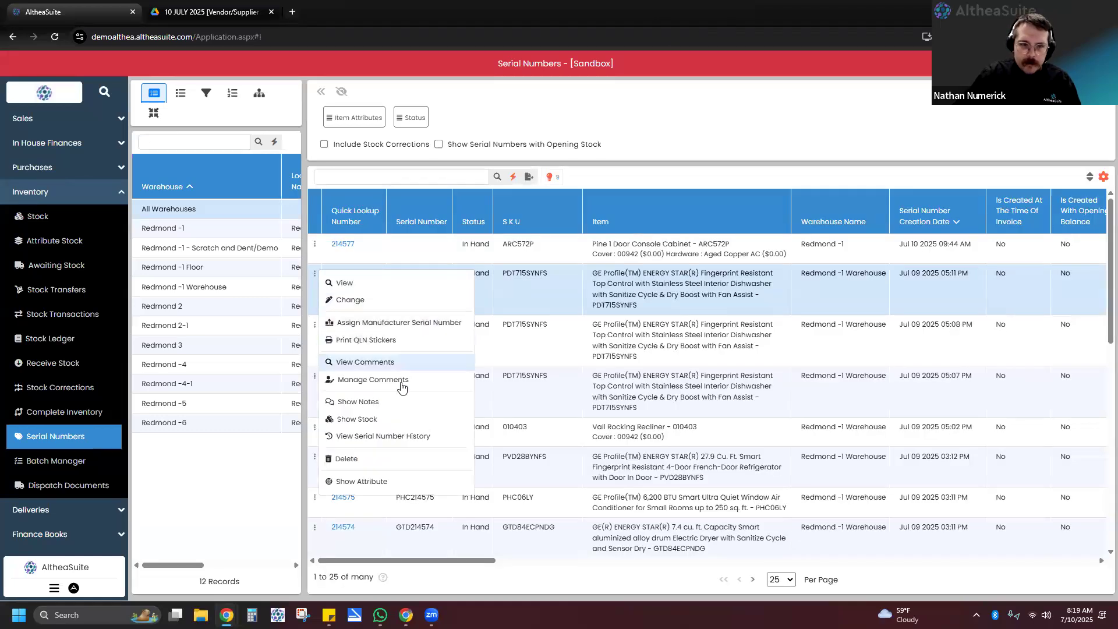
pyautogui.click(390, 438)
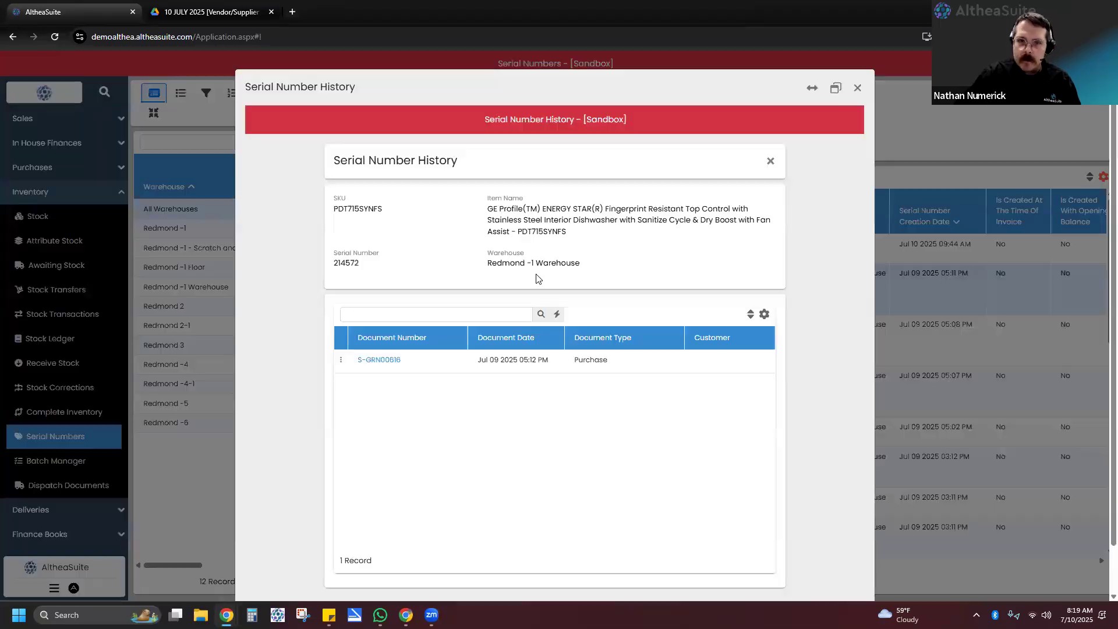
pyautogui.click(857, 88)
# Step: Examine the purchase price, PO number, purchase number, supplier invoice number and supplier columns of the serial numbers
pyautogui.hscroll(10, 561, 331)
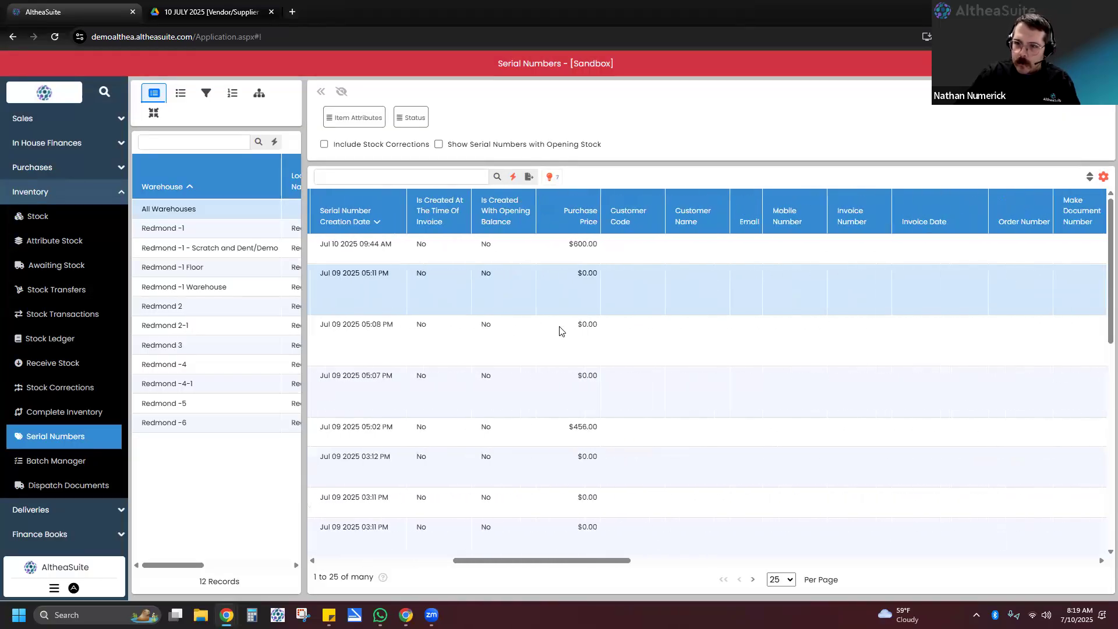
pyautogui.hscroll(10, 561, 331)
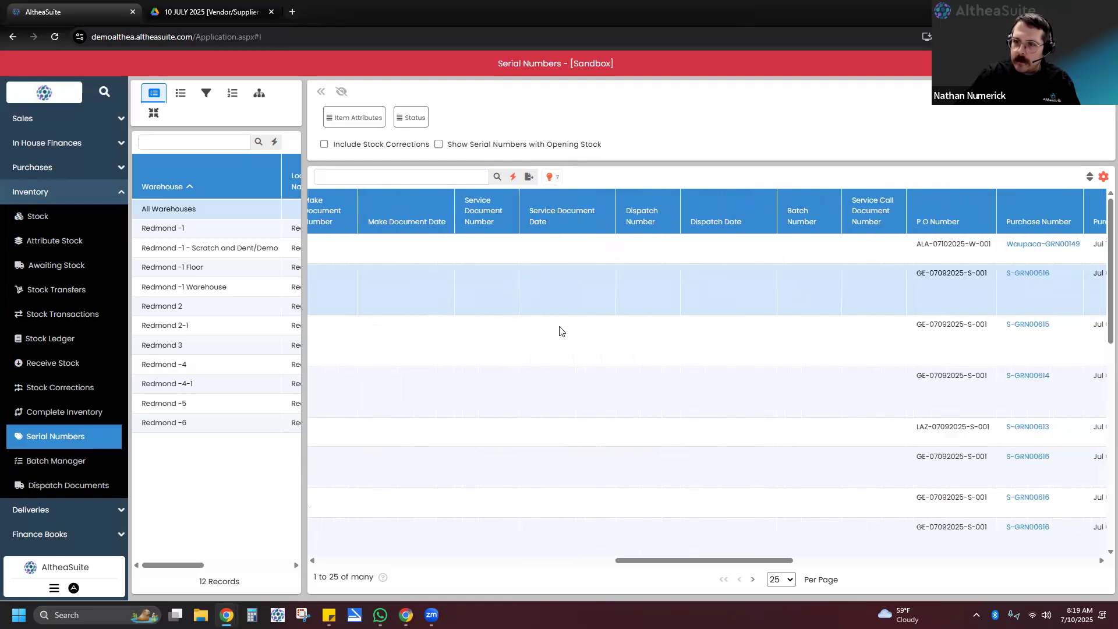
pyautogui.hscroll(10, 588, 304)
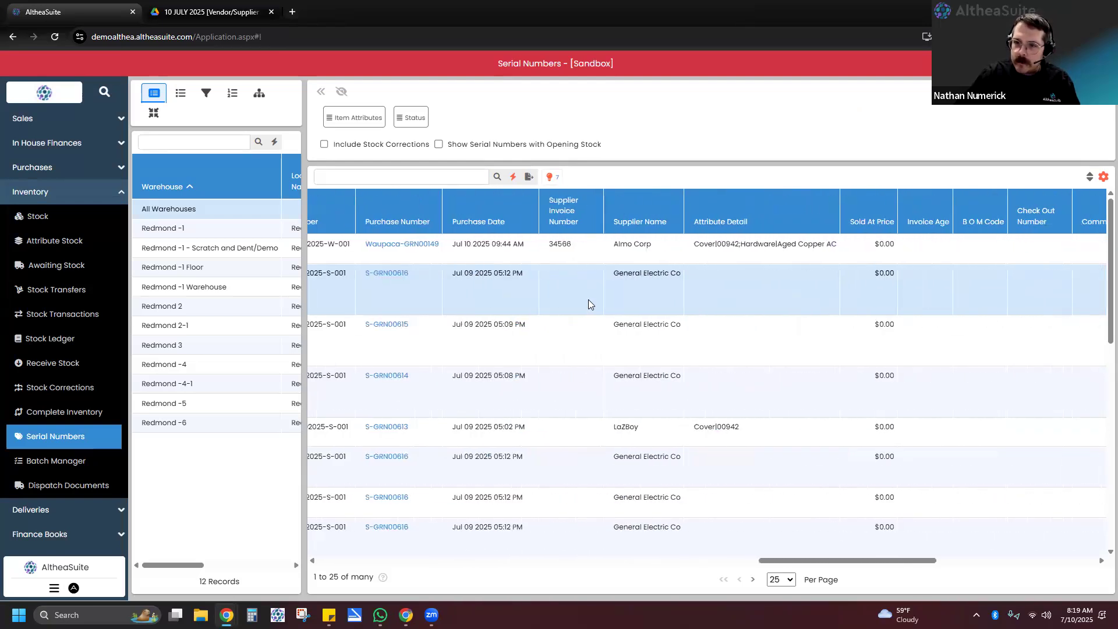
pyautogui.hscroll(5, 589, 303)
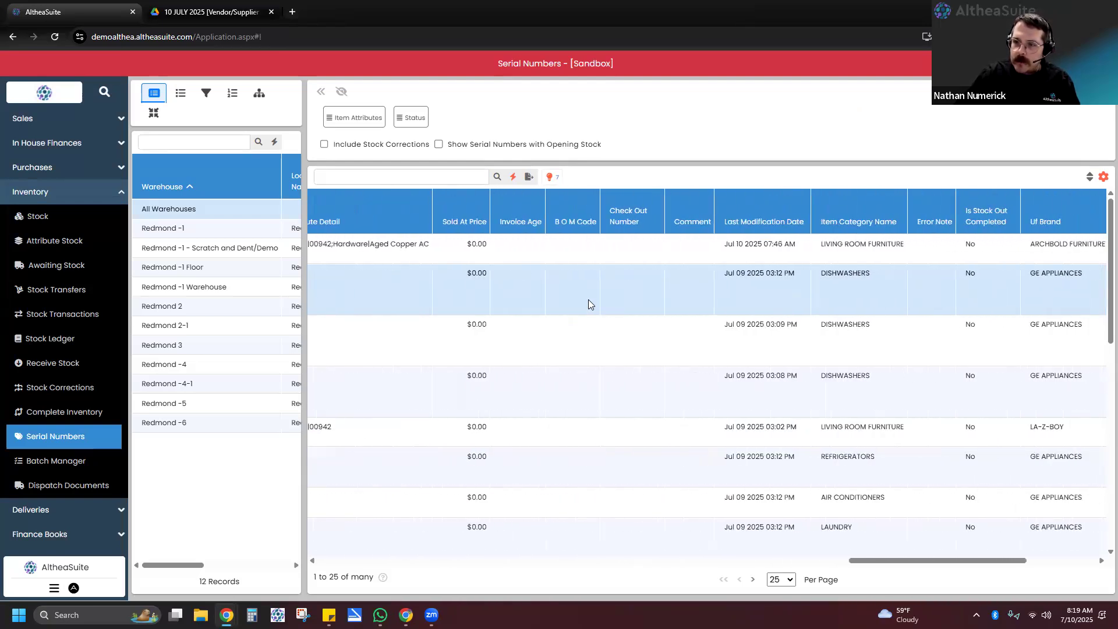
pyautogui.hscroll(-15, 588, 303)
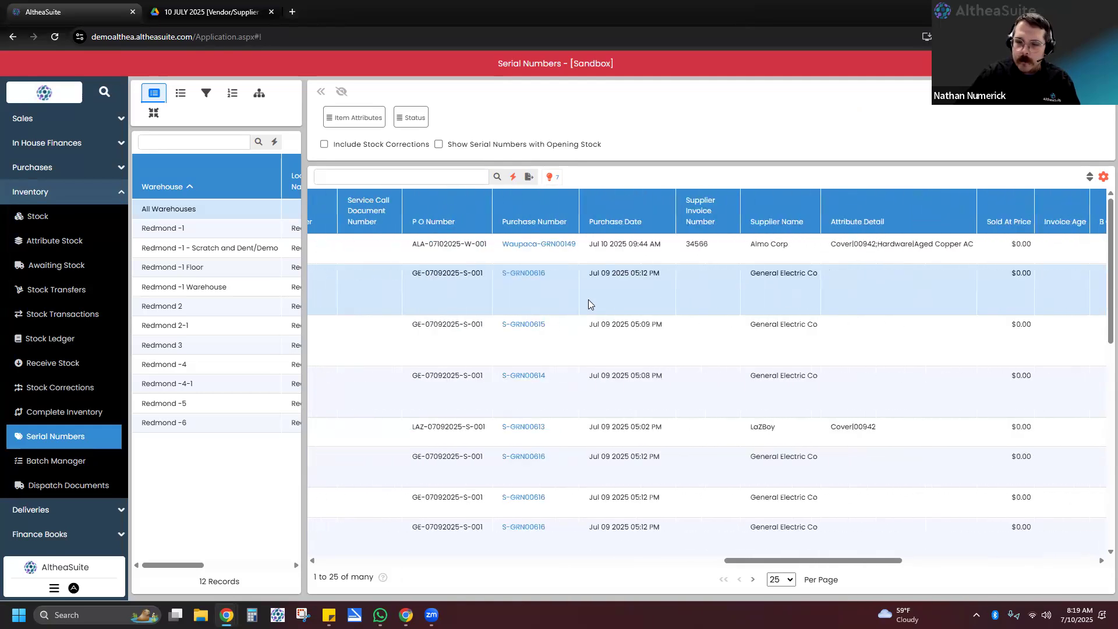
pyautogui.moveTo(606, 563); pyautogui.dragTo(355, 429)
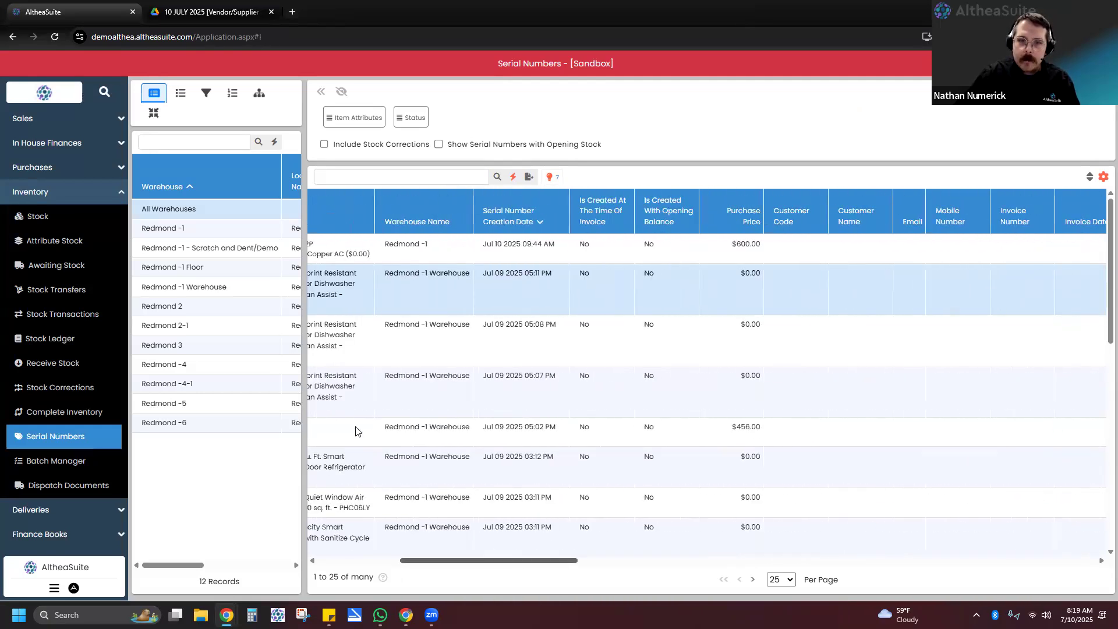
# Step: Copy the SKU PDT715SYNFS from serial number 214572 and search for it in the product Items list
pyautogui.doubleClick(530, 283)
pyautogui.hotkey('ctrl', 'c')
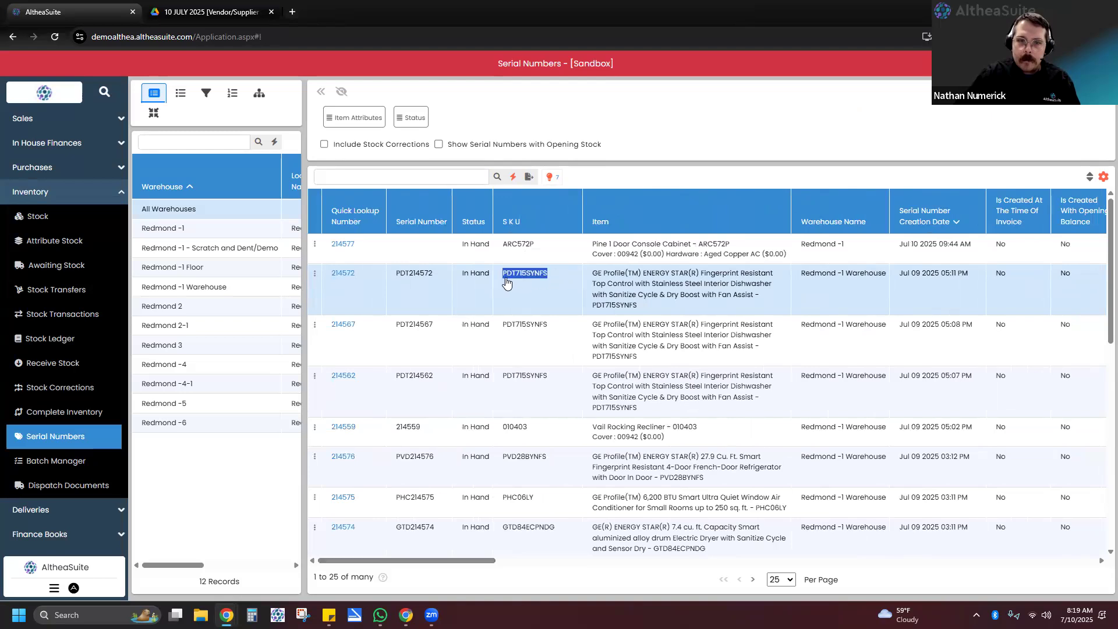
pyautogui.rightClick(530, 293)
pyautogui.click(45, 189)
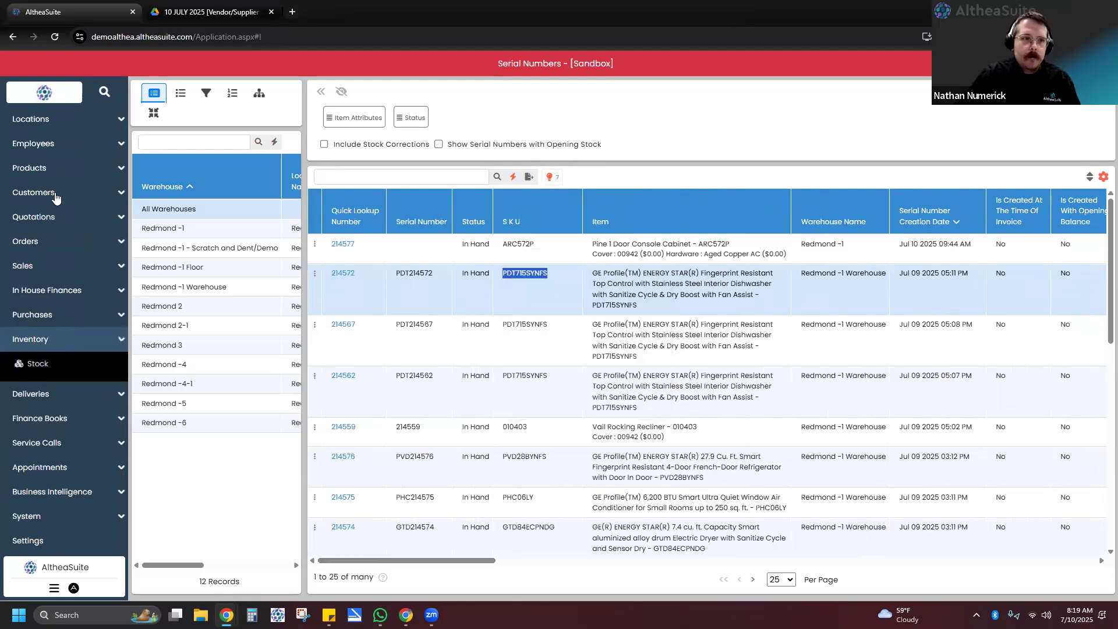
pyautogui.click(50, 193)
pyautogui.click(113, 227)
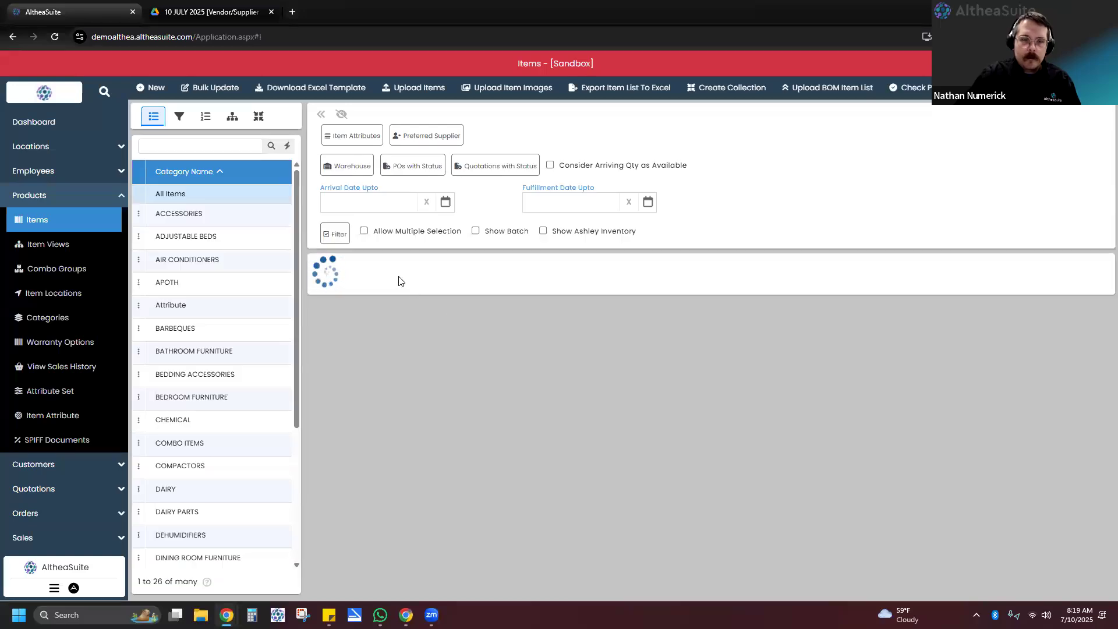
pyautogui.hotkey('ctrl', 'v')
pyautogui.press('Return')
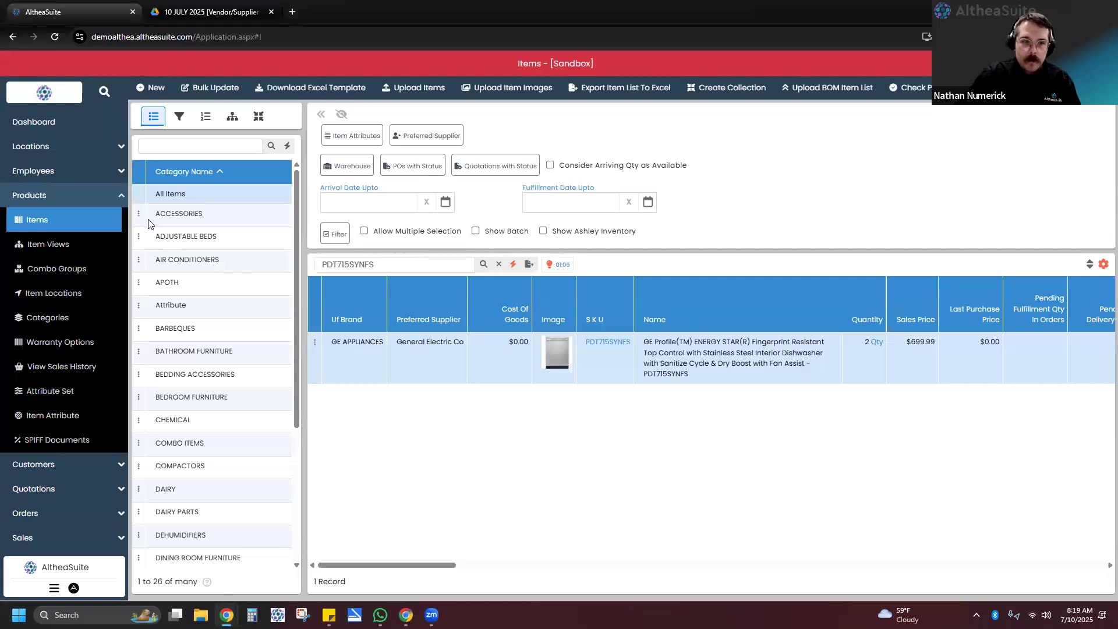
# Step: View the cost of goods history of item PDT715SYNFS, examining the unit cost, stock at hand and inventory asset columns, and close it
pyautogui.click(314, 340)
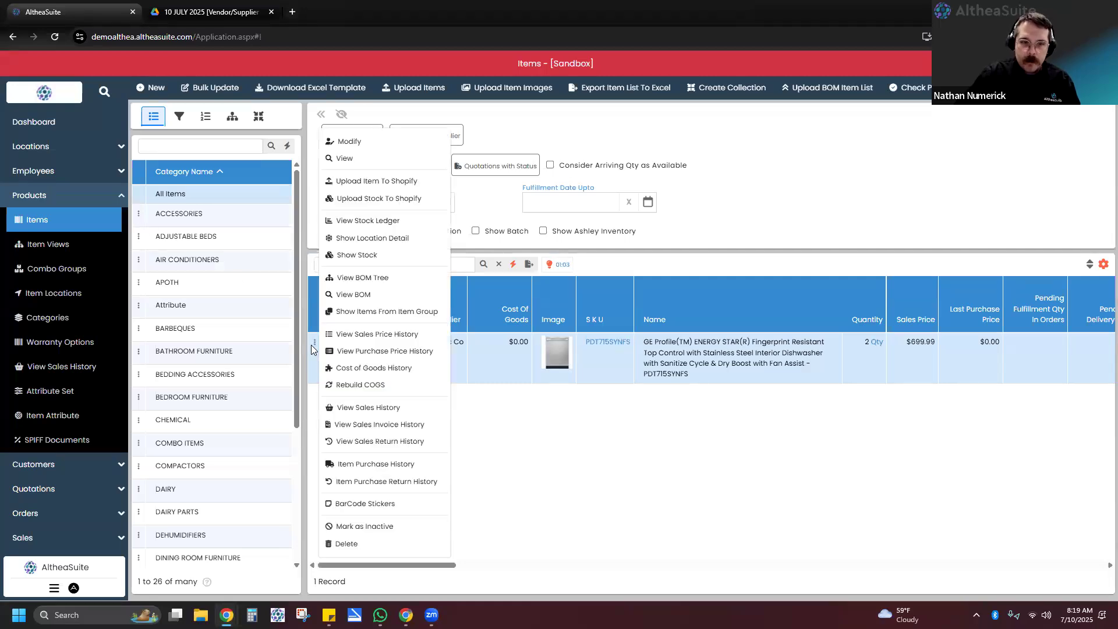
pyautogui.click(394, 373)
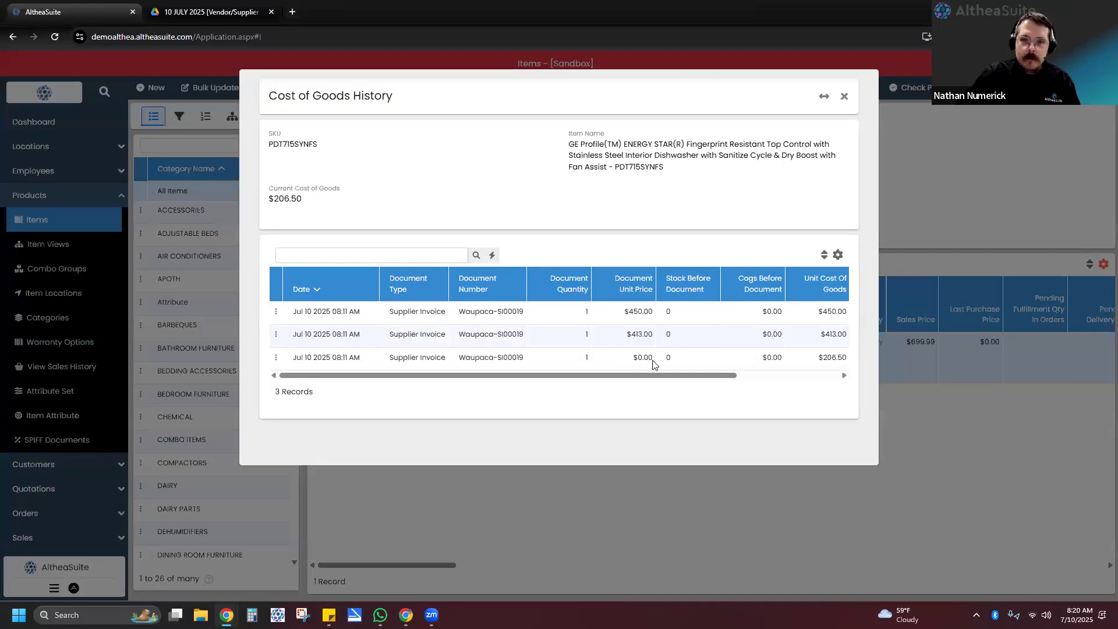
pyautogui.moveTo(644, 377); pyautogui.dragTo(381, 362)
pyautogui.click(357, 356)
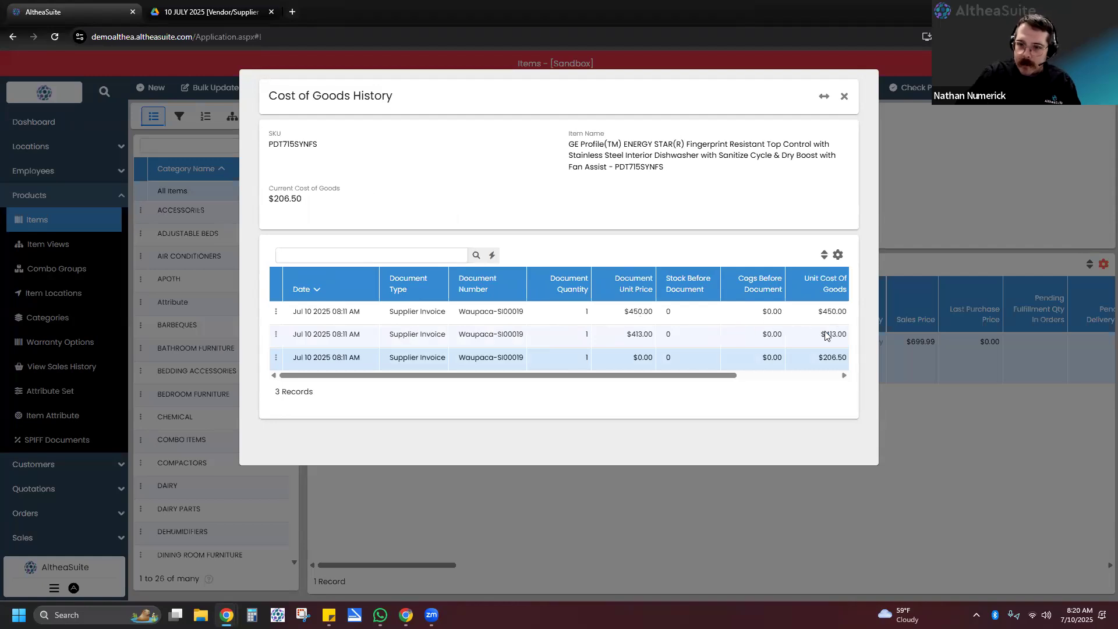
pyautogui.hscroll(2, 823, 364)
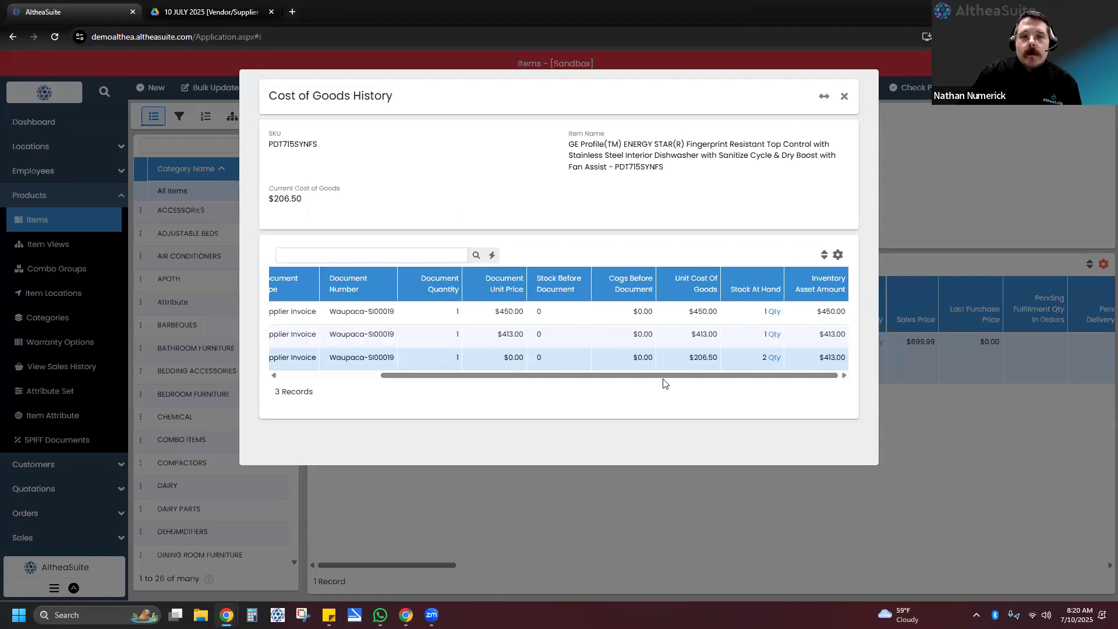
pyautogui.moveTo(437, 375); pyautogui.dragTo(827, 392)
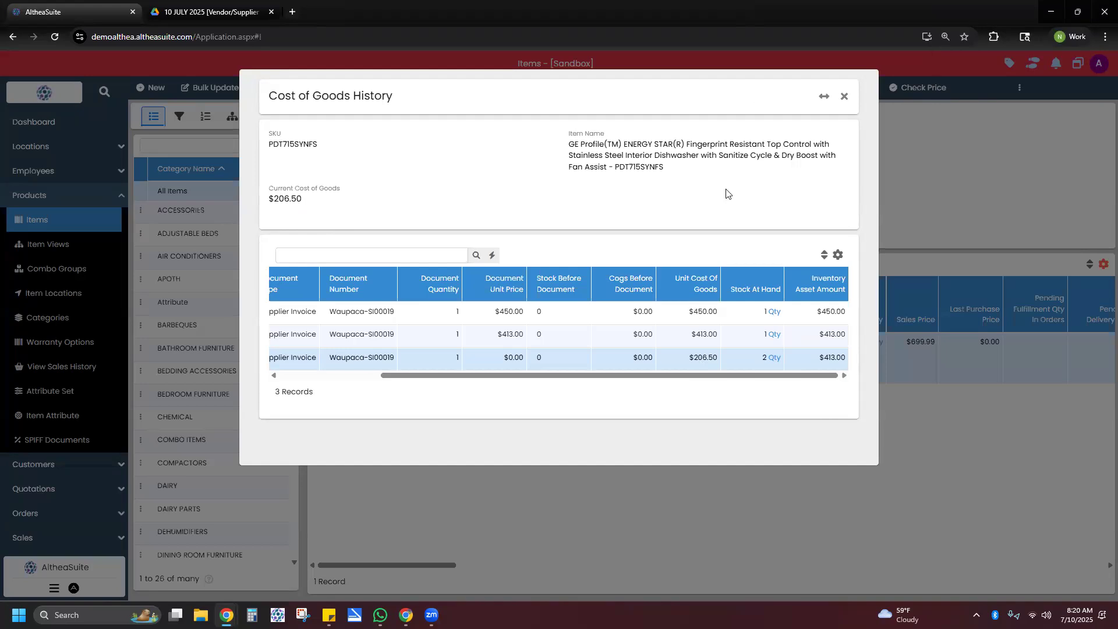
pyautogui.click(10, 378)
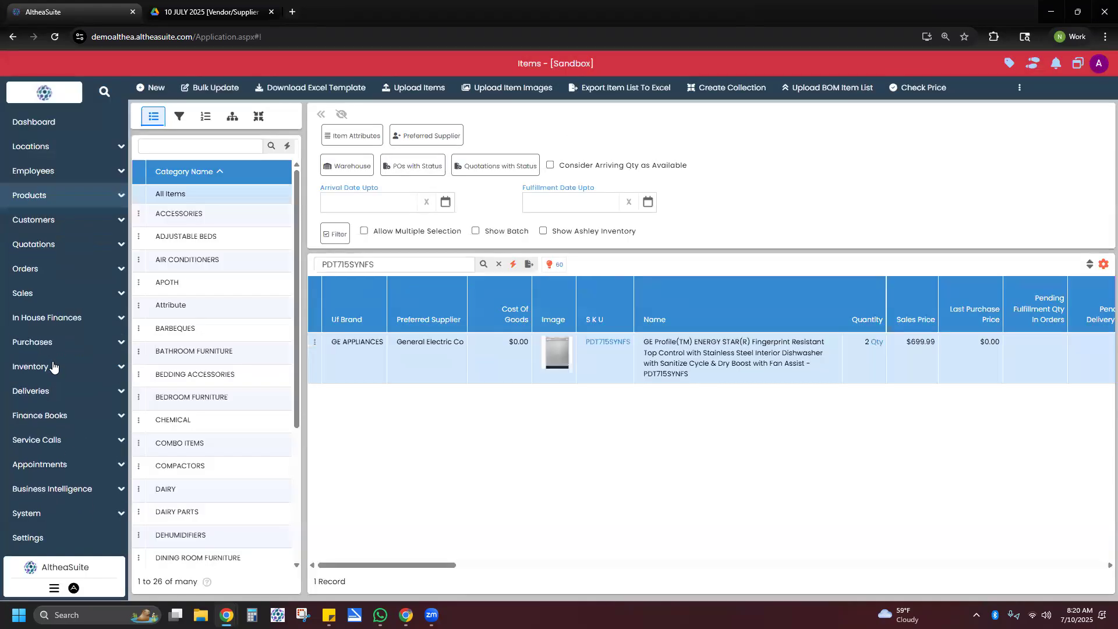
# Step: Go to the Supplier Invoice list under Purchases and open the General Electric Co invoice Waupaca-SI00019 for modification
pyautogui.click(62, 343)
pyautogui.scroll(-2, 53, 414)
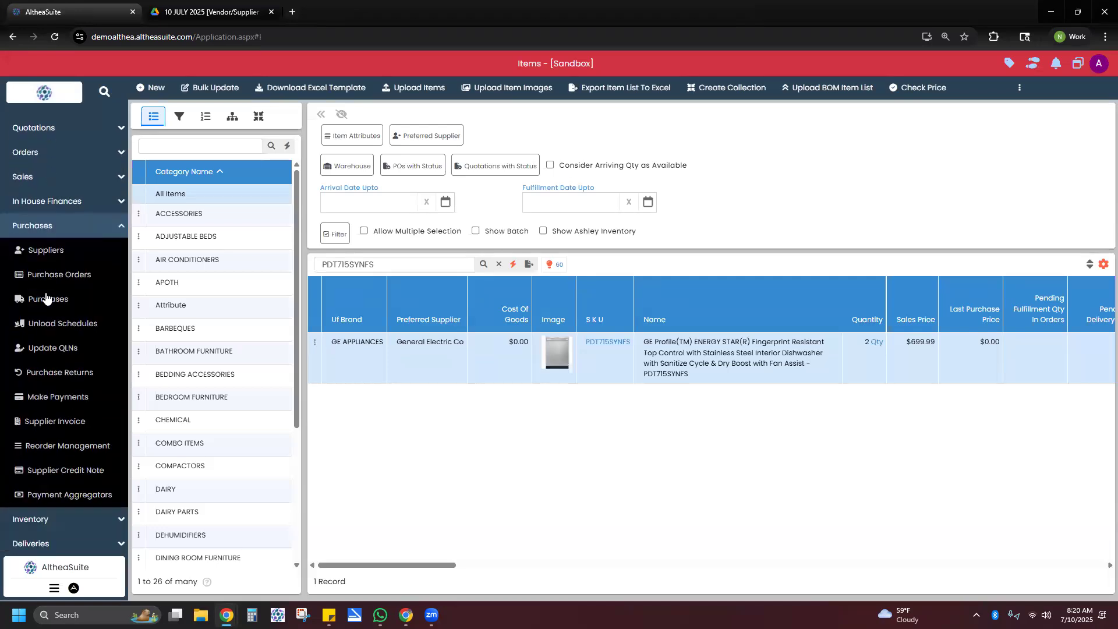
pyautogui.click(64, 423)
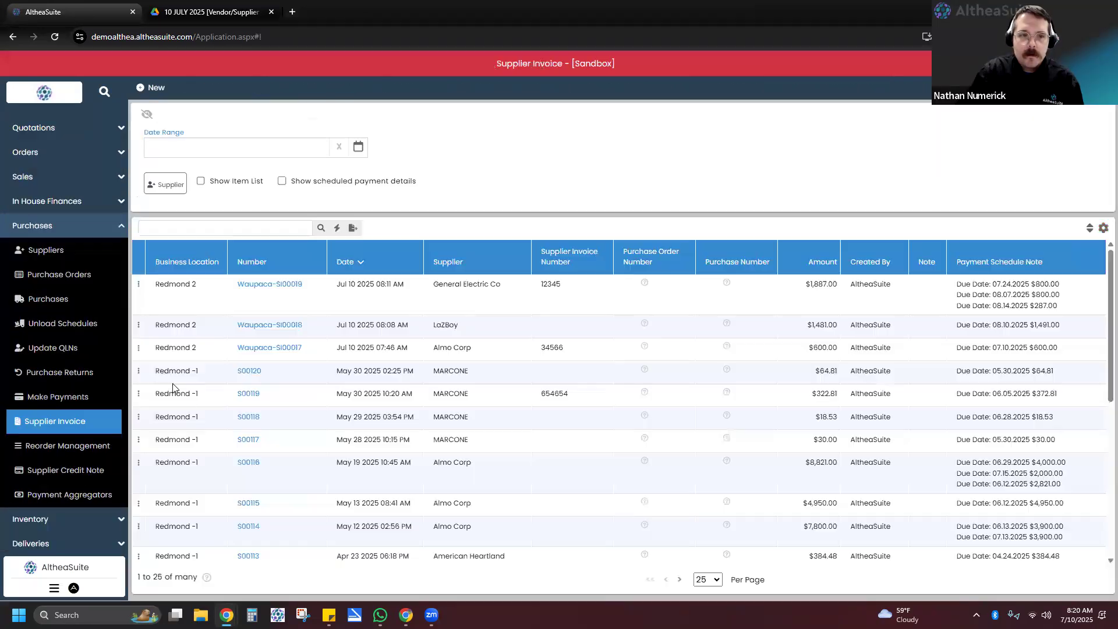
pyautogui.click(138, 285)
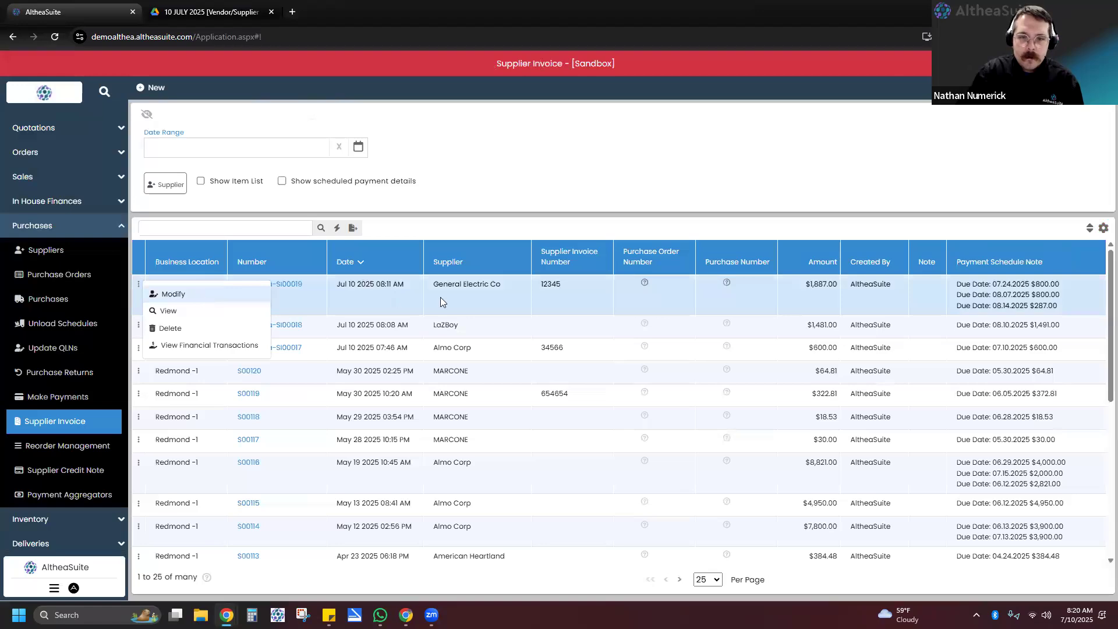
pyautogui.click(133, 286)
pyautogui.click(140, 284)
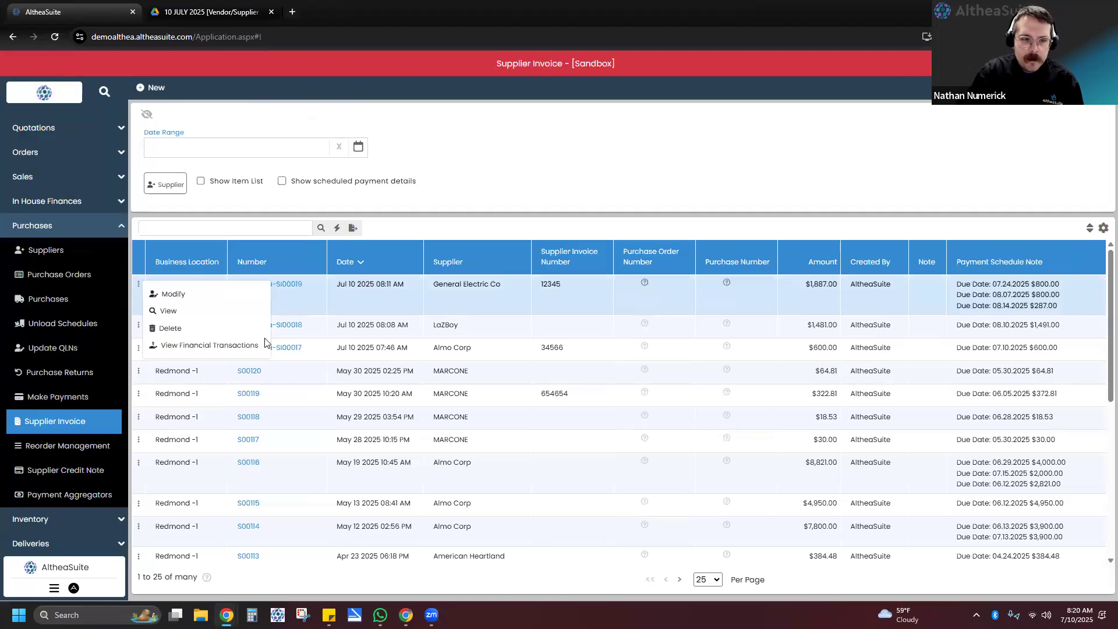
pyautogui.click(167, 293)
# Step: Enable including additional expense in COGS and applying the effective rate per unit to the purchase price on the invoice
pyautogui.scroll(-10, 400, 334)
pyautogui.scroll(-3, 399, 333)
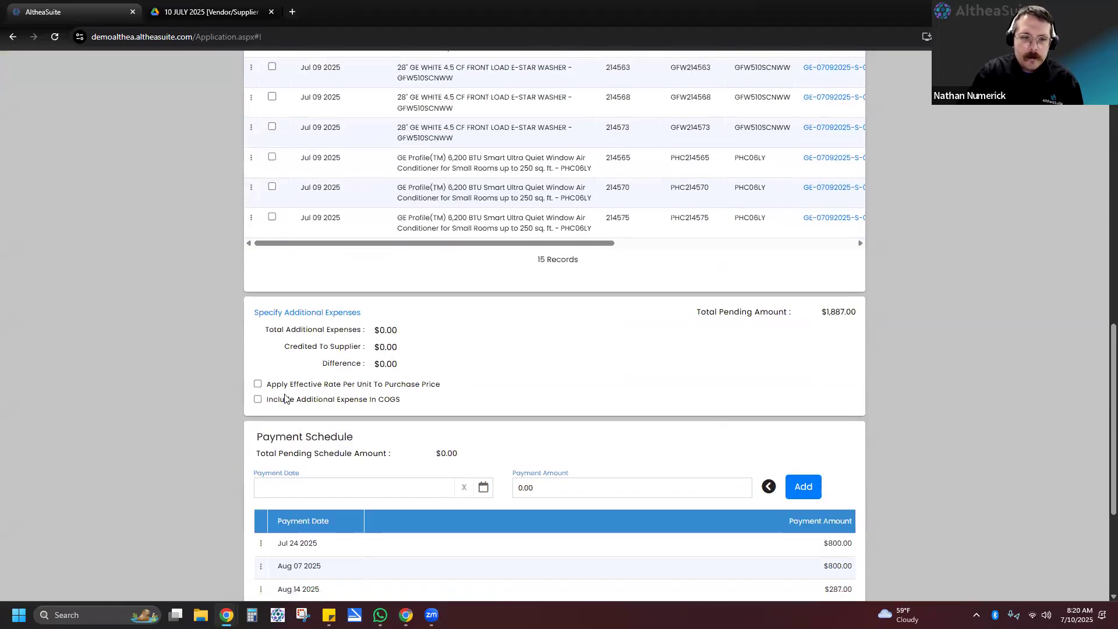
pyautogui.click(365, 401)
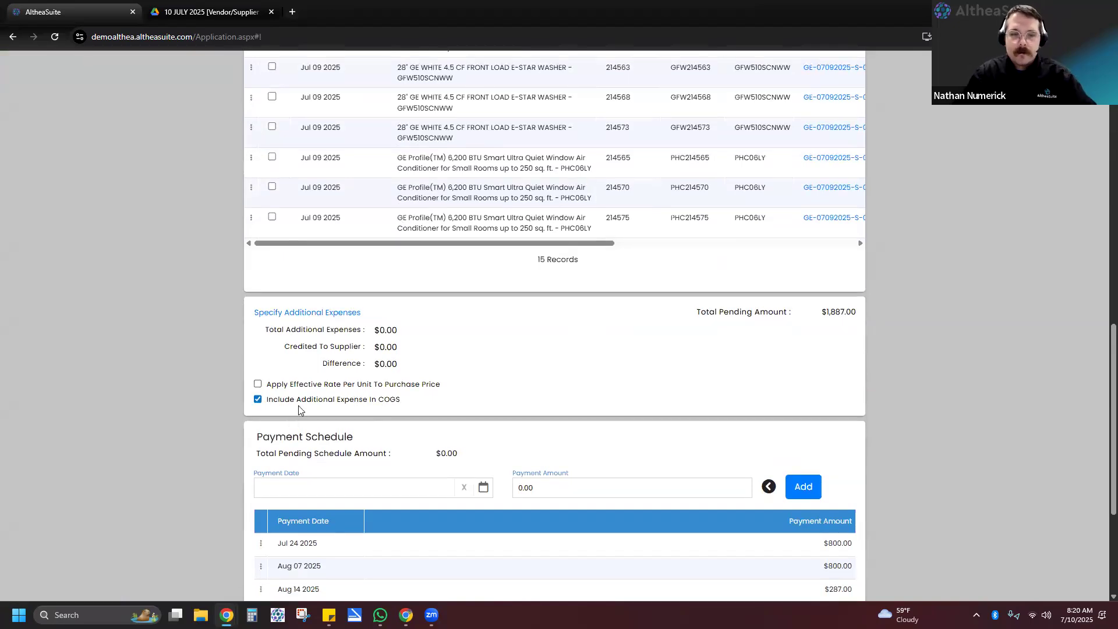
pyautogui.scroll(-2, 385, 353)
pyautogui.hotkey('ctrl', '+')
pyautogui.hotkey('ctrl', '+')
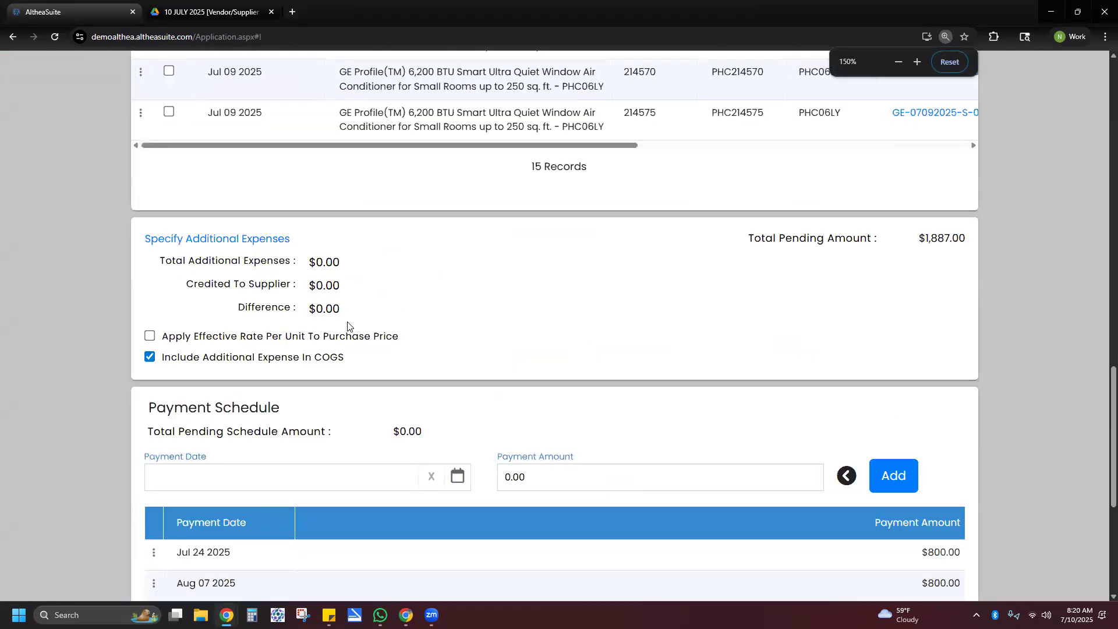
pyautogui.click(151, 336)
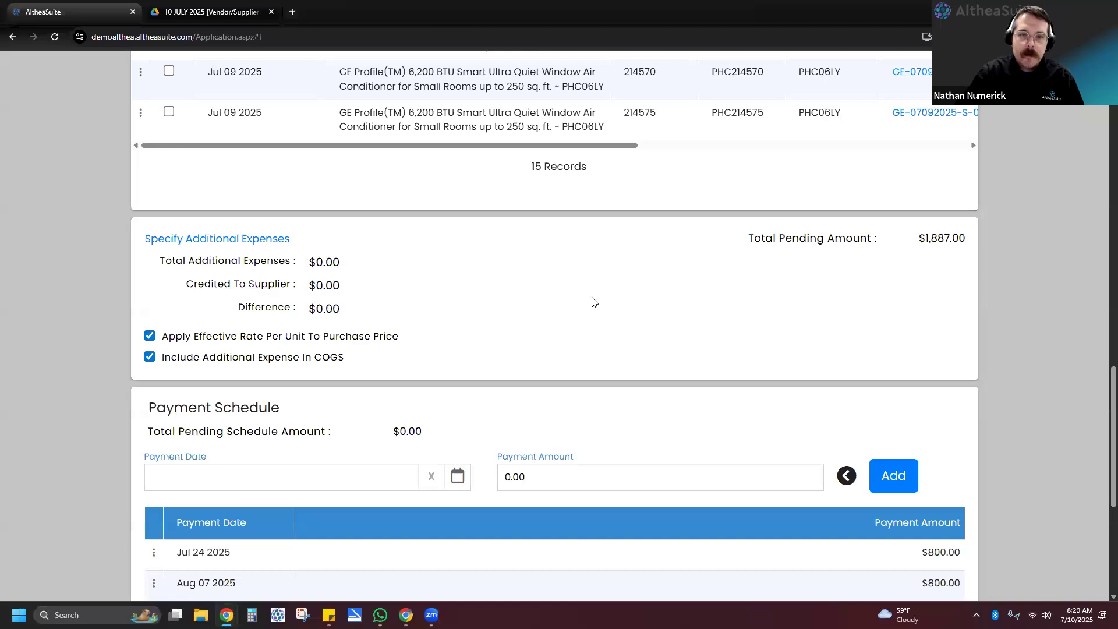
# Step: Examine the invoice items' unit prices and effective rates per unit, and view the additional expenses form without entering a freight amount
pyautogui.scroll(4, 594, 303)
pyautogui.scroll(-2, 227, 388)
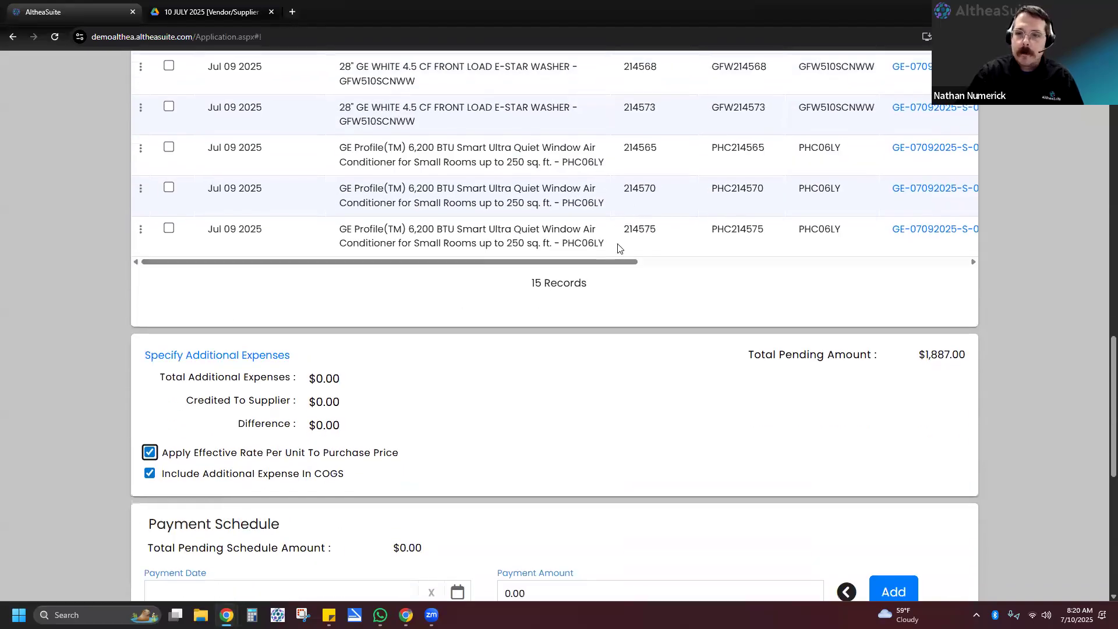
pyautogui.scroll(13, 622, 245)
pyautogui.hscroll(10, 791, 285)
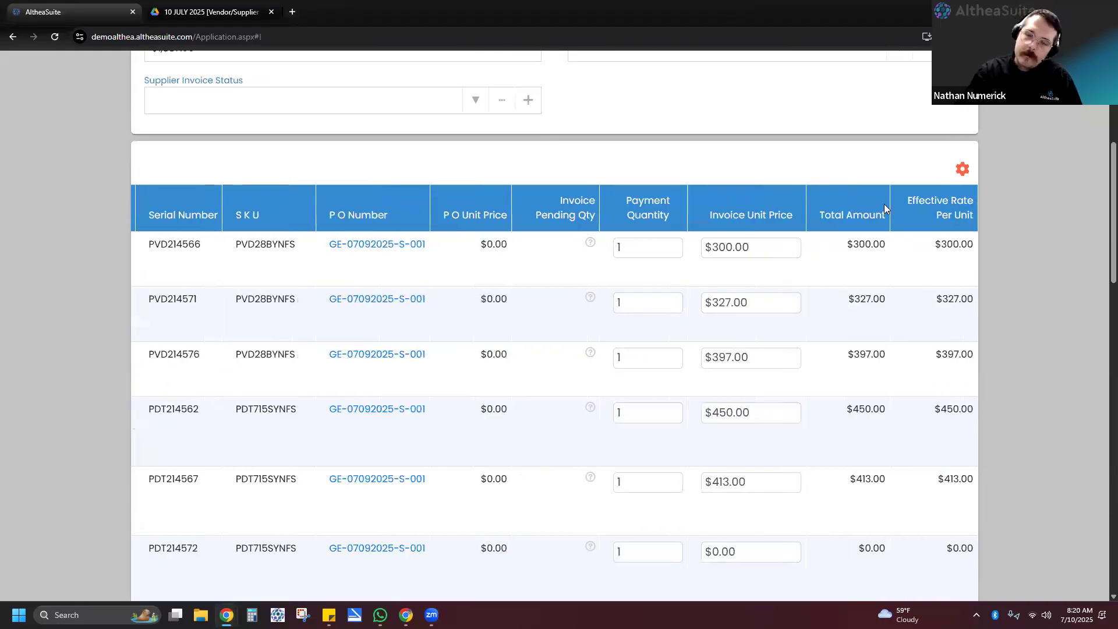
pyautogui.scroll(-2, 969, 259)
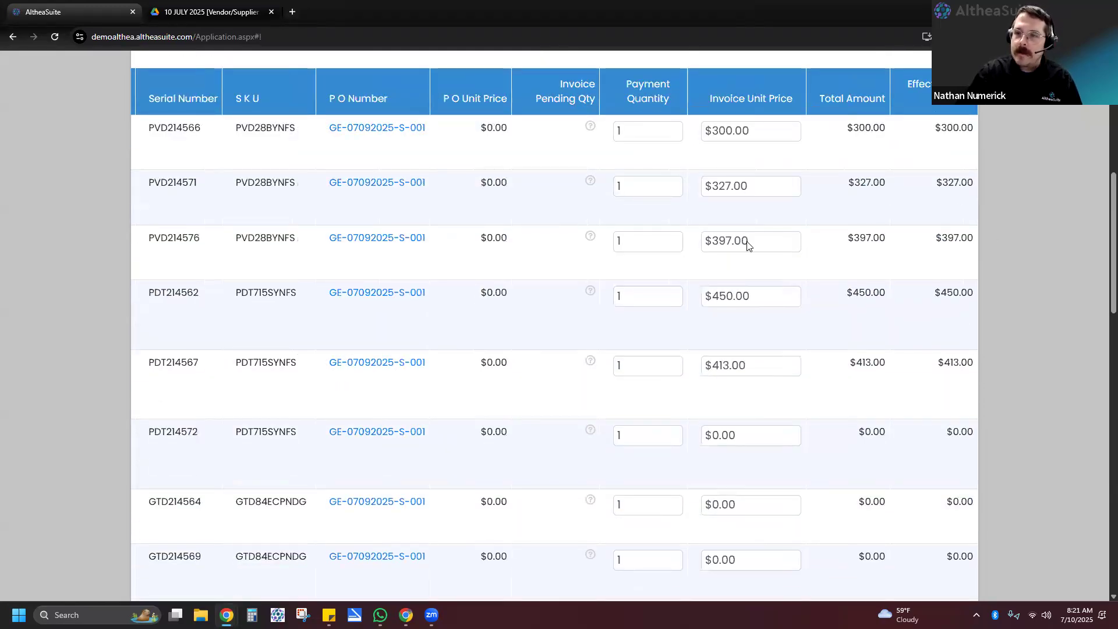
pyautogui.scroll(-6, 958, 333)
pyautogui.scroll(-4, 918, 357)
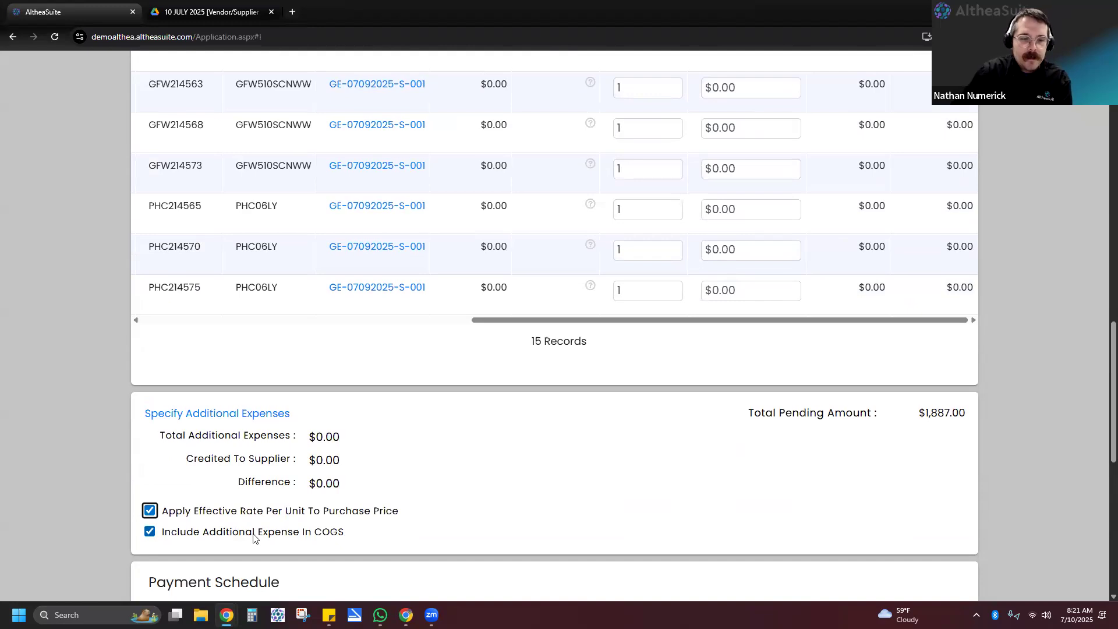
pyautogui.click(239, 413)
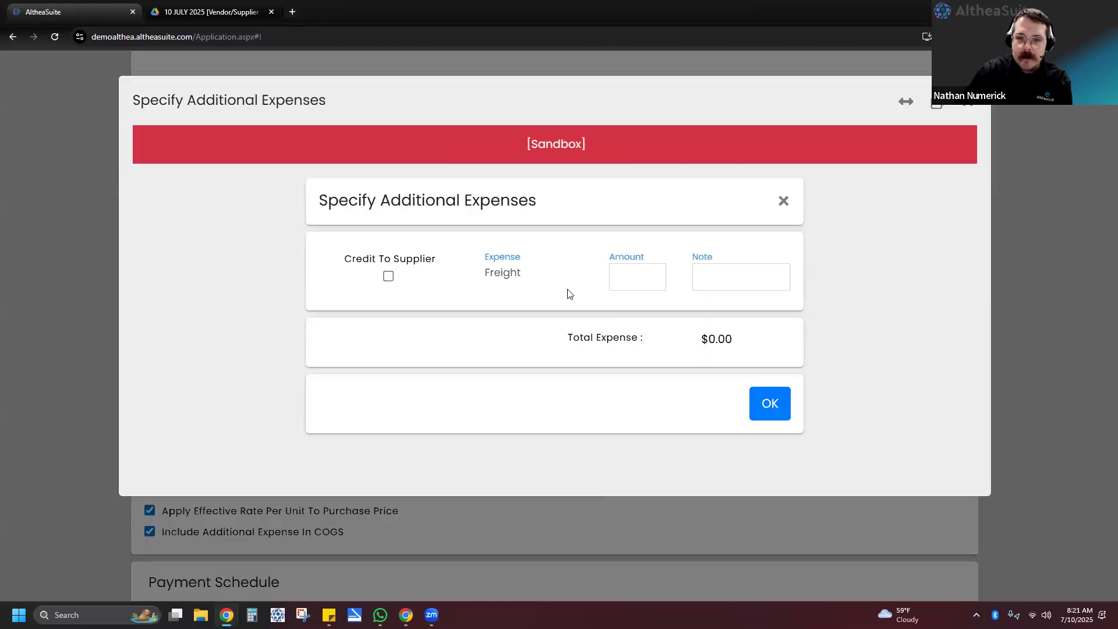
pyautogui.click(784, 201)
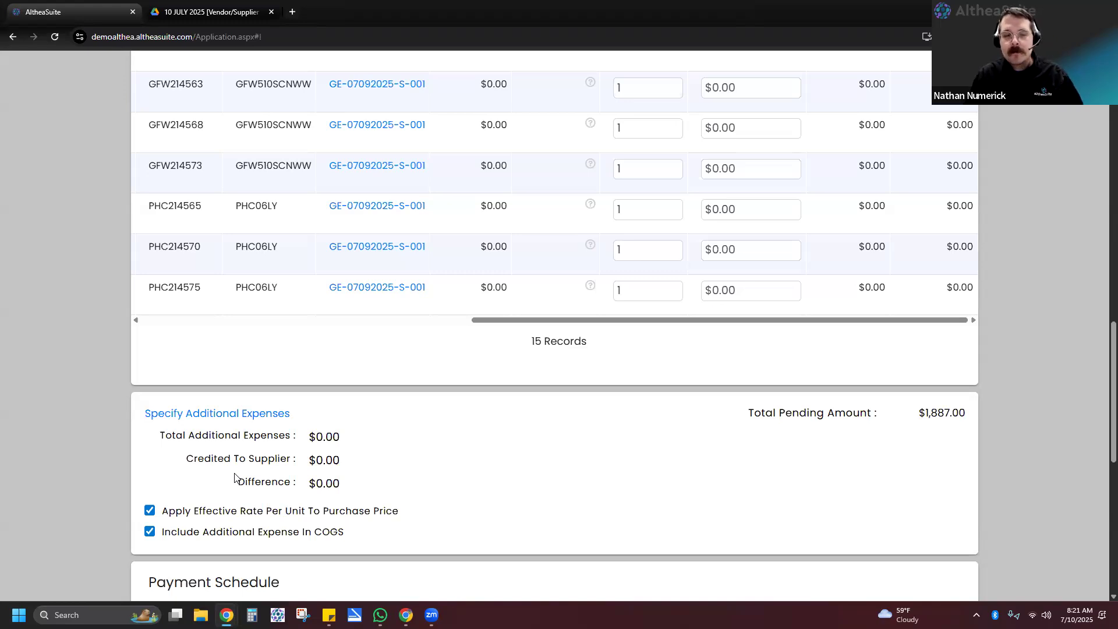
pyautogui.hotkey('ctrl', '-')
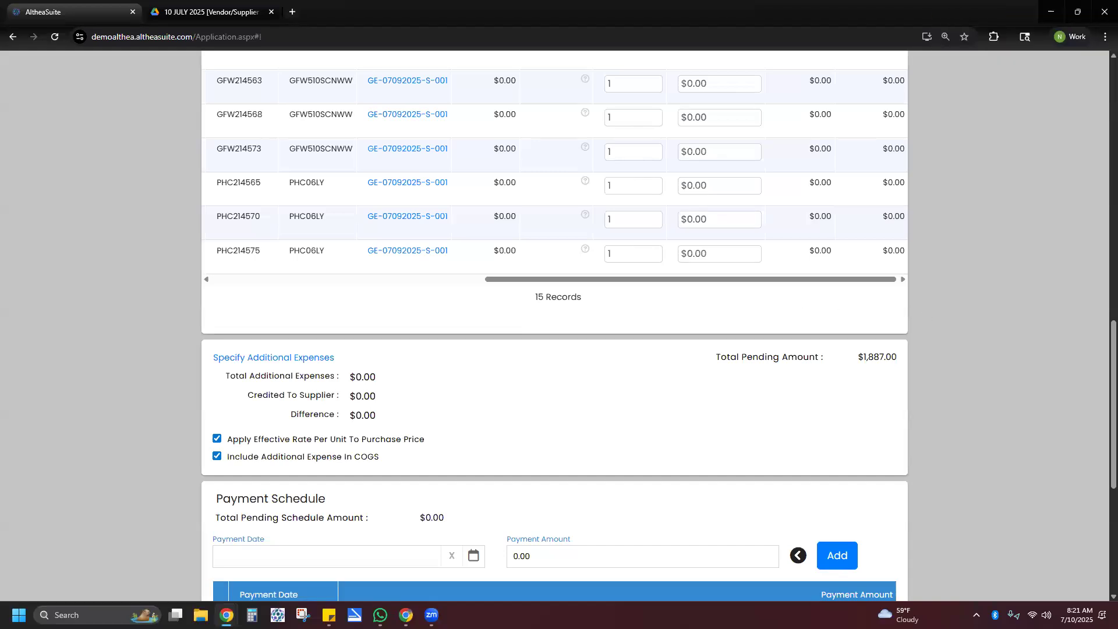
pyautogui.hotkey('alt', 'Tab')
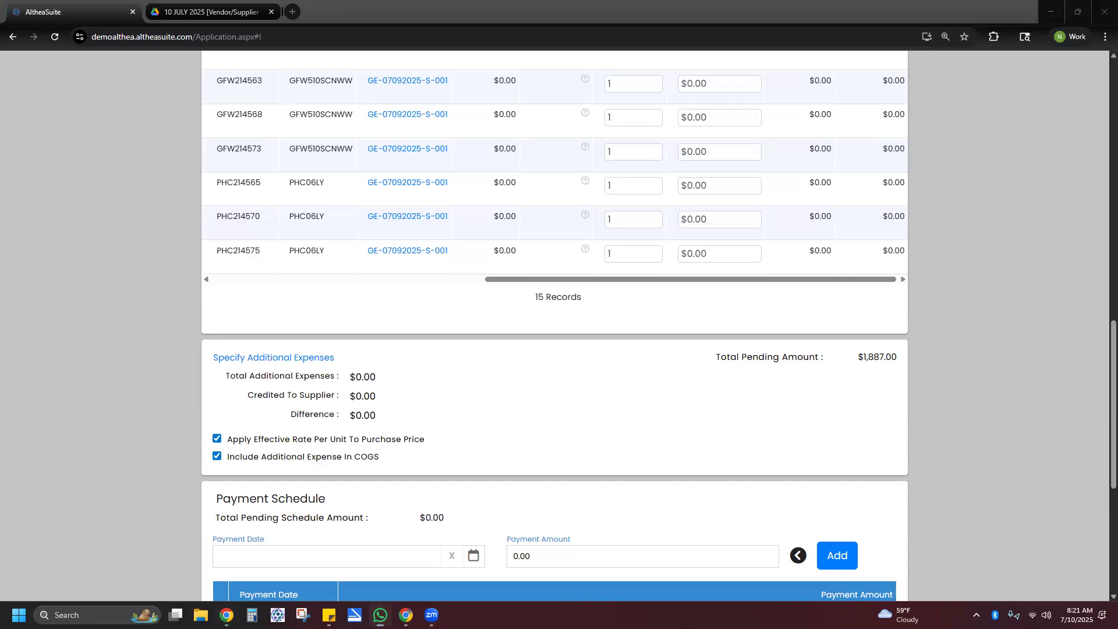
pyautogui.hotkey('alt', 'Tab')
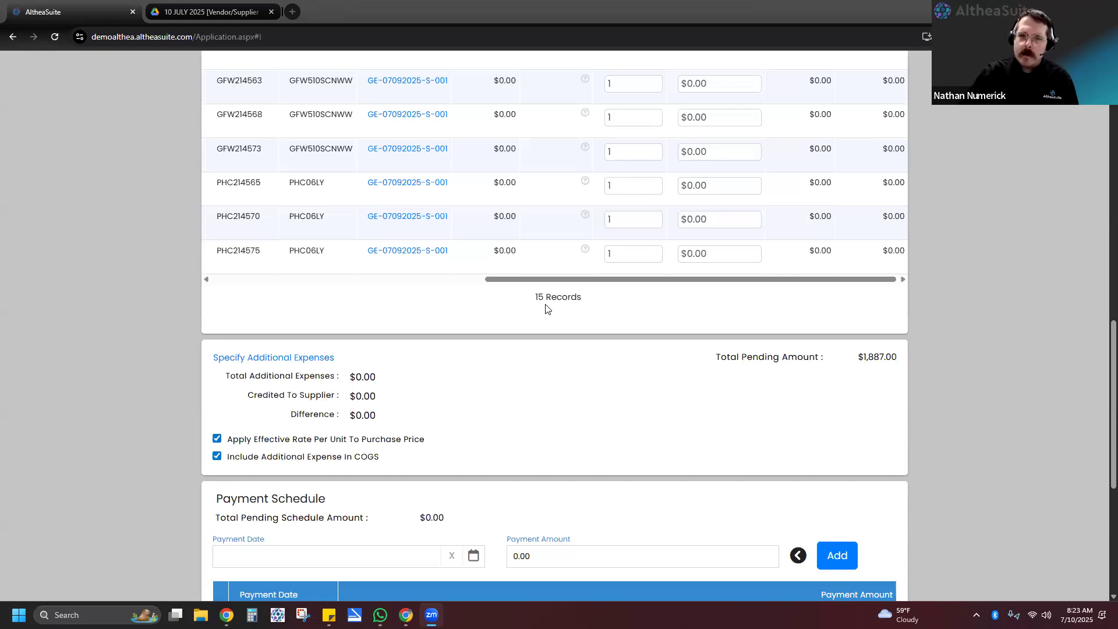
# Step: Close the General Electric Co invoice without saving and look through the supplier invoice list and the Purchases section
pyautogui.scroll(5, 546, 309)
pyautogui.scroll(10, 546, 308)
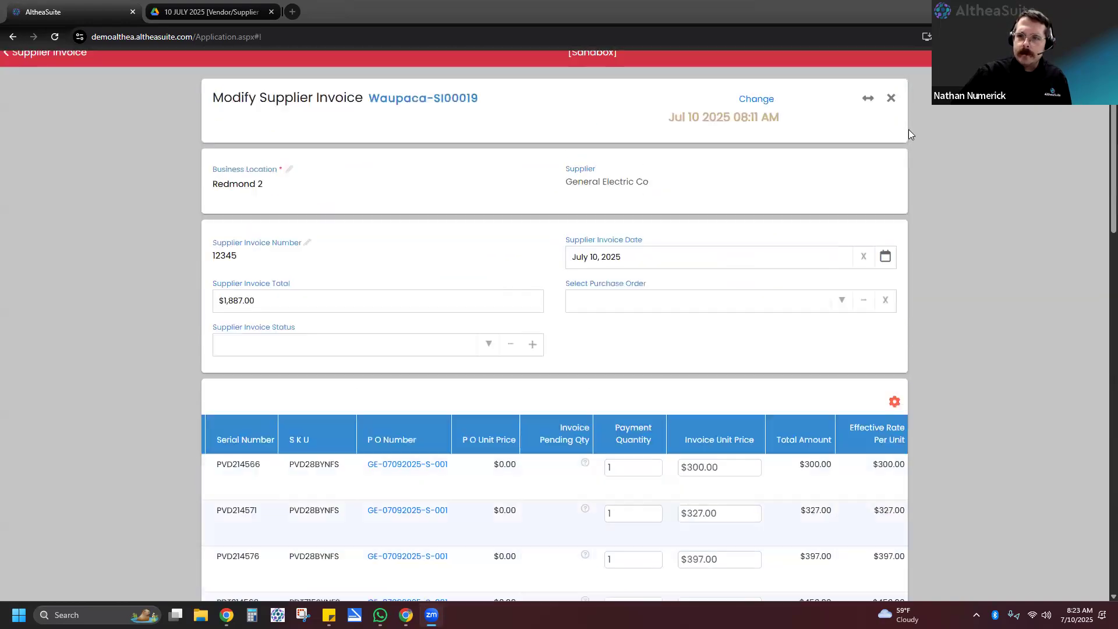
pyautogui.click(891, 111)
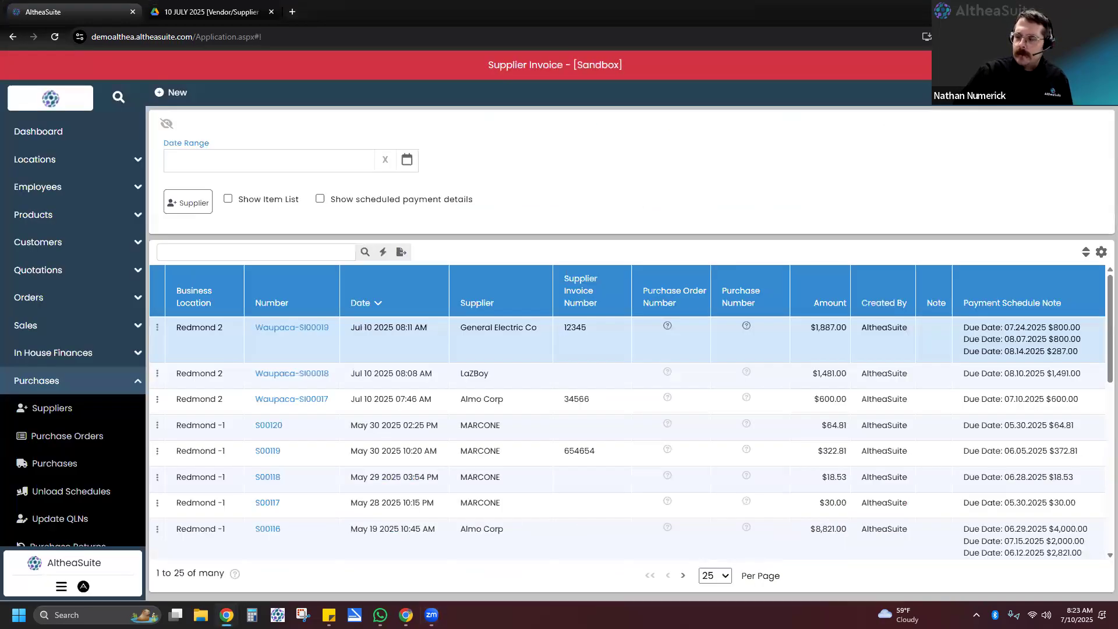
pyautogui.scroll(-2, 88, 446)
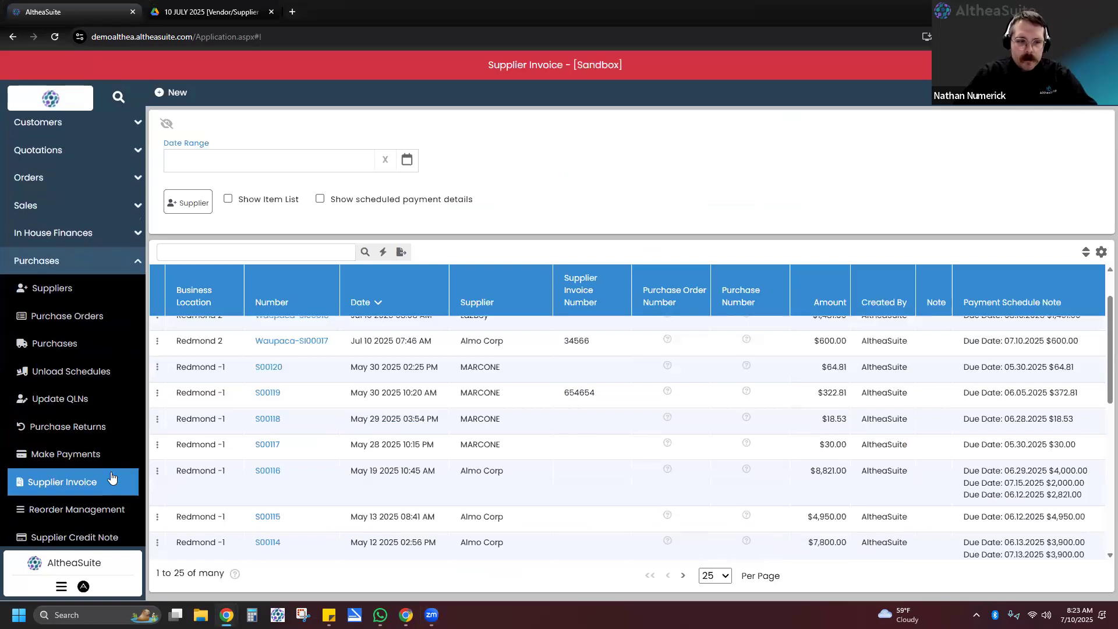
pyautogui.scroll(-1, 112, 478)
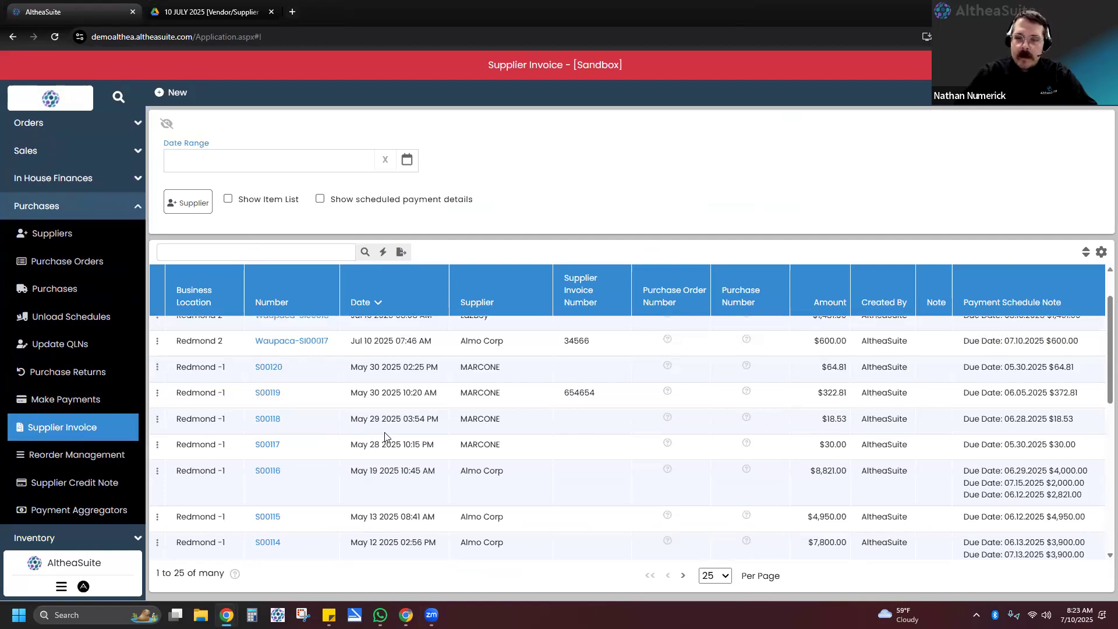
pyautogui.scroll(-3, 583, 437)
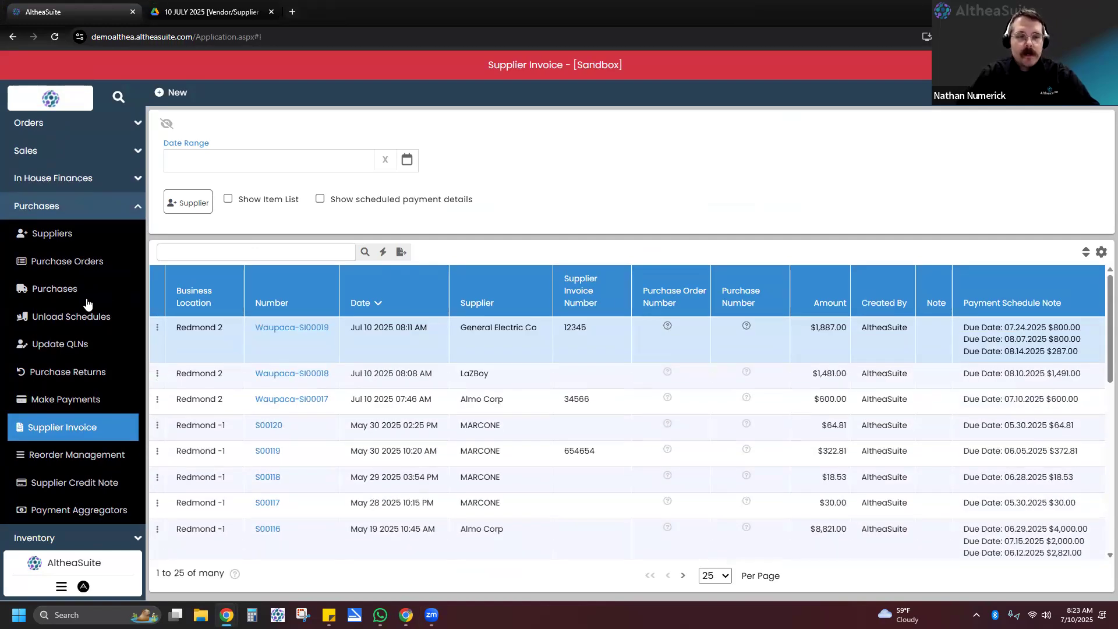
# Step: Open the Purchase Settings from the system settings and review the options for supplier invoices and payments
pyautogui.click(83, 206)
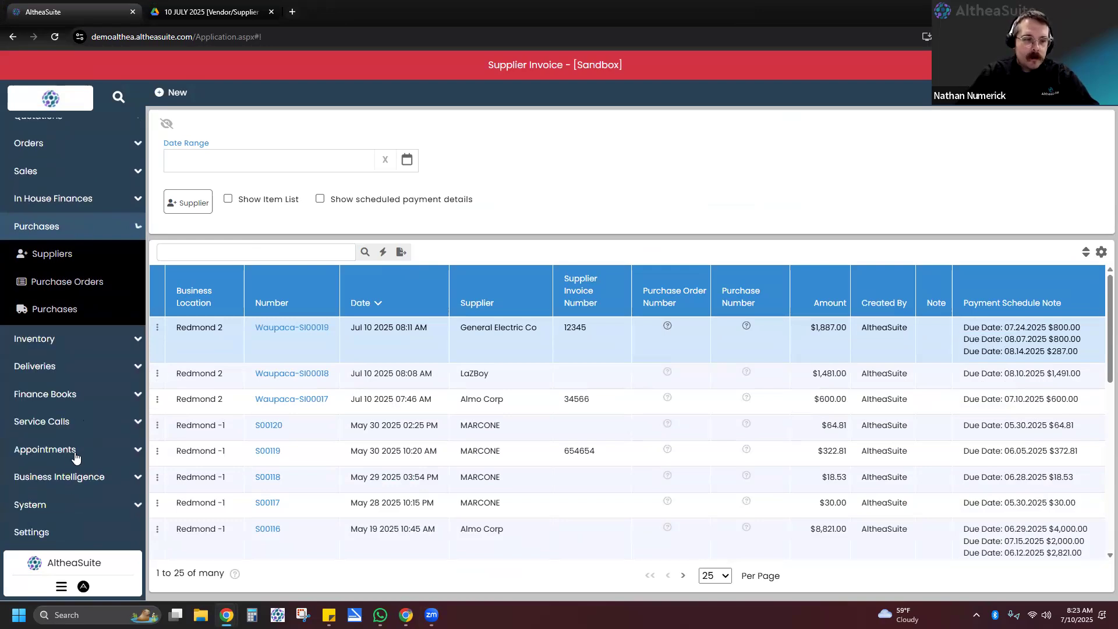
pyautogui.click(51, 546)
pyautogui.scroll(-4, 617, 412)
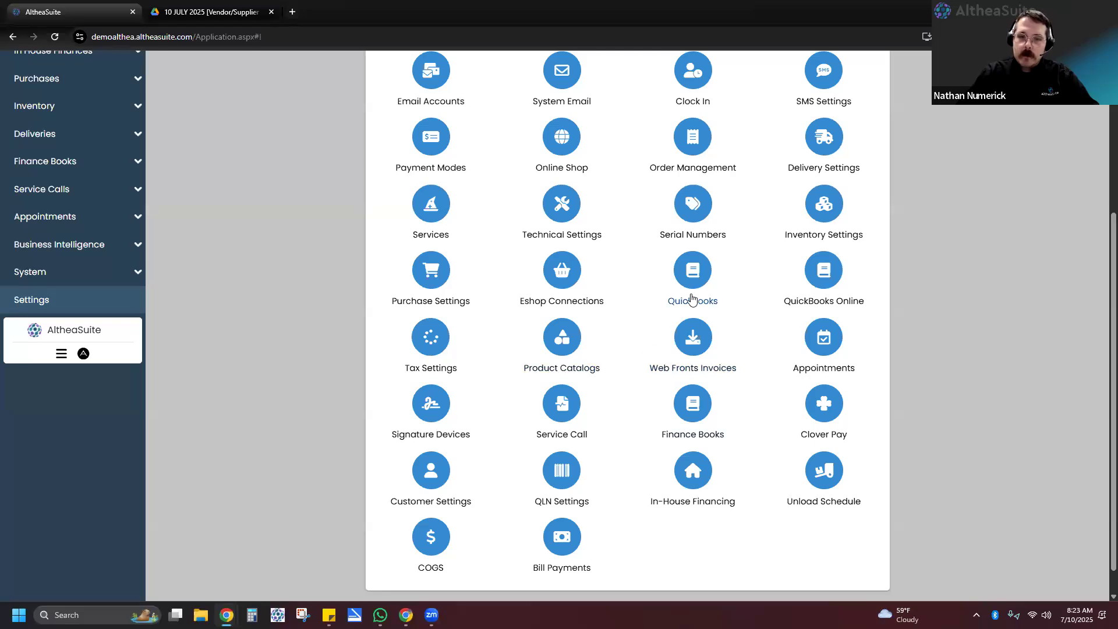
pyautogui.click(431, 278)
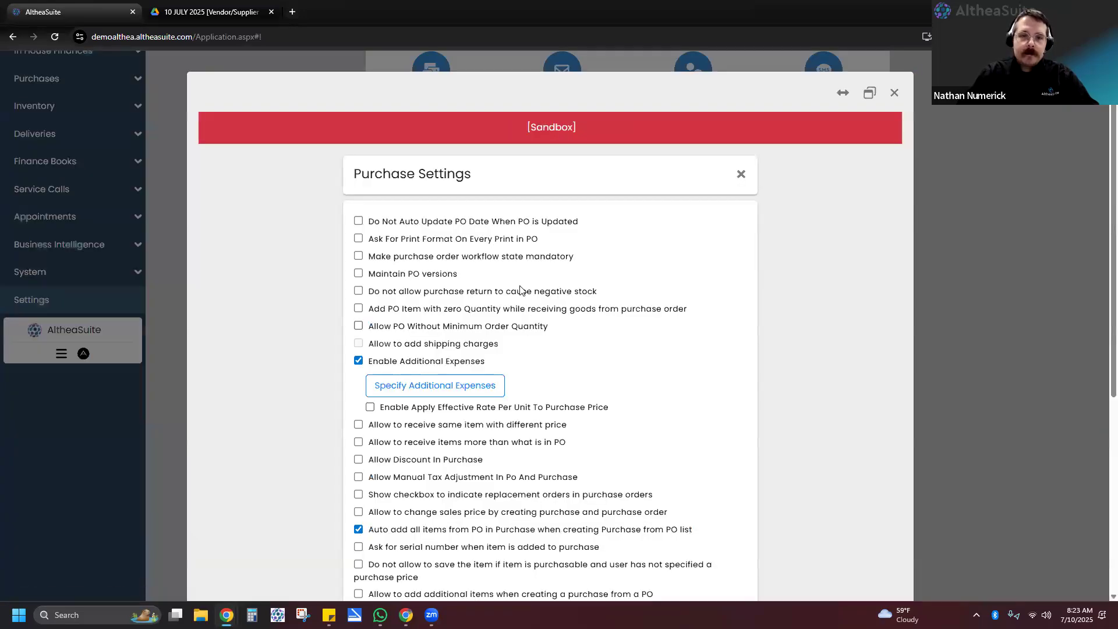
pyautogui.scroll(-3, 520, 289)
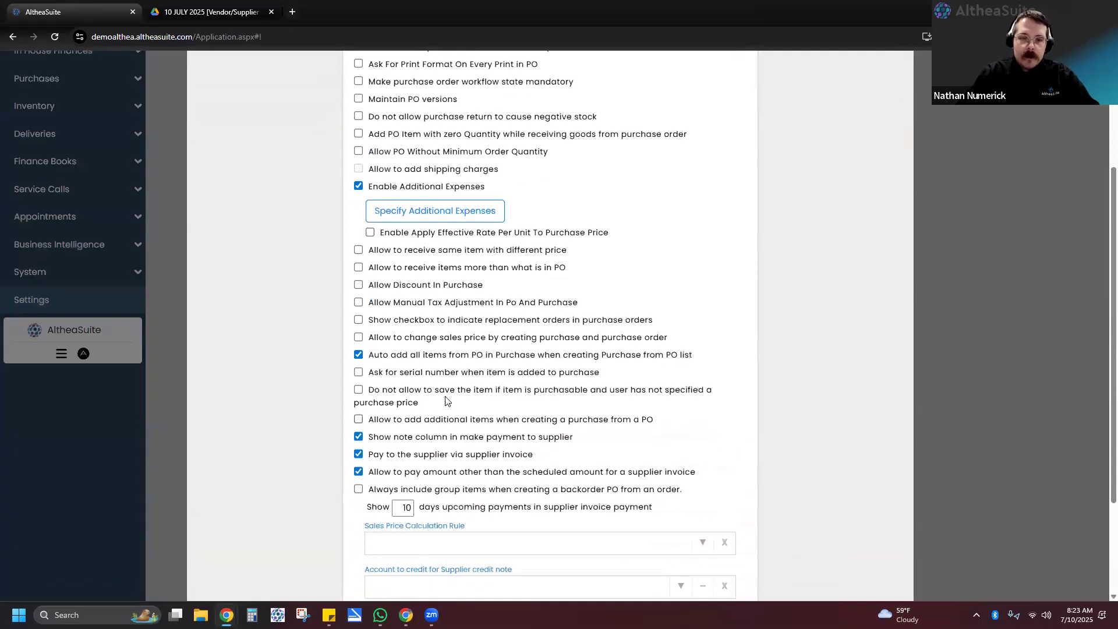
pyautogui.scroll(-2, 446, 401)
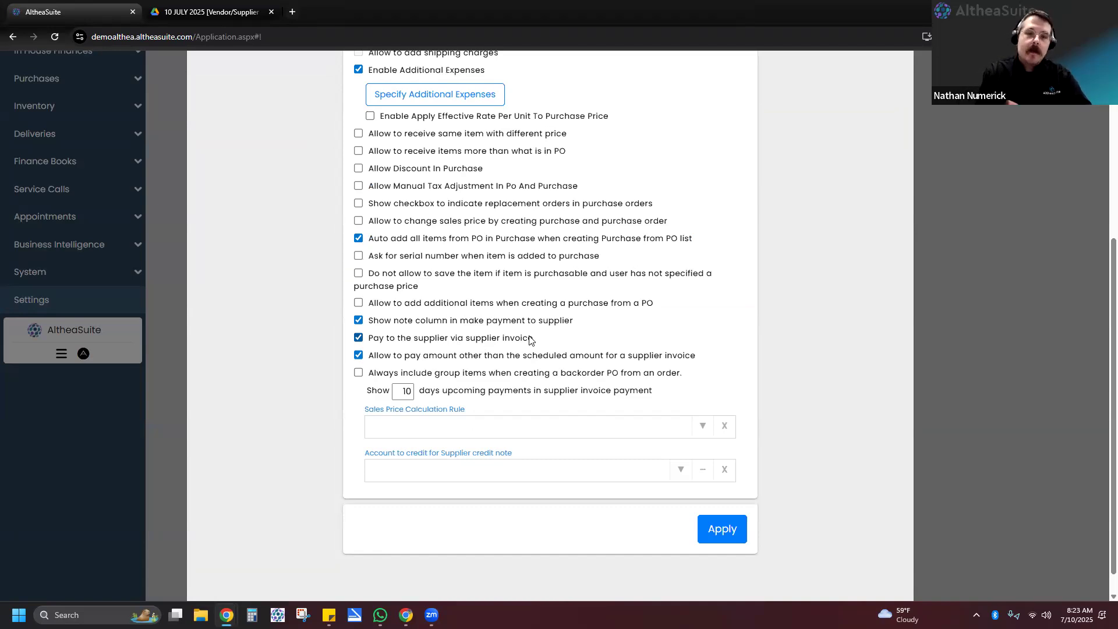
# Step: Switch the option "Pay to the supplier via supplier invoice" off and back on
pyautogui.click(406, 342)
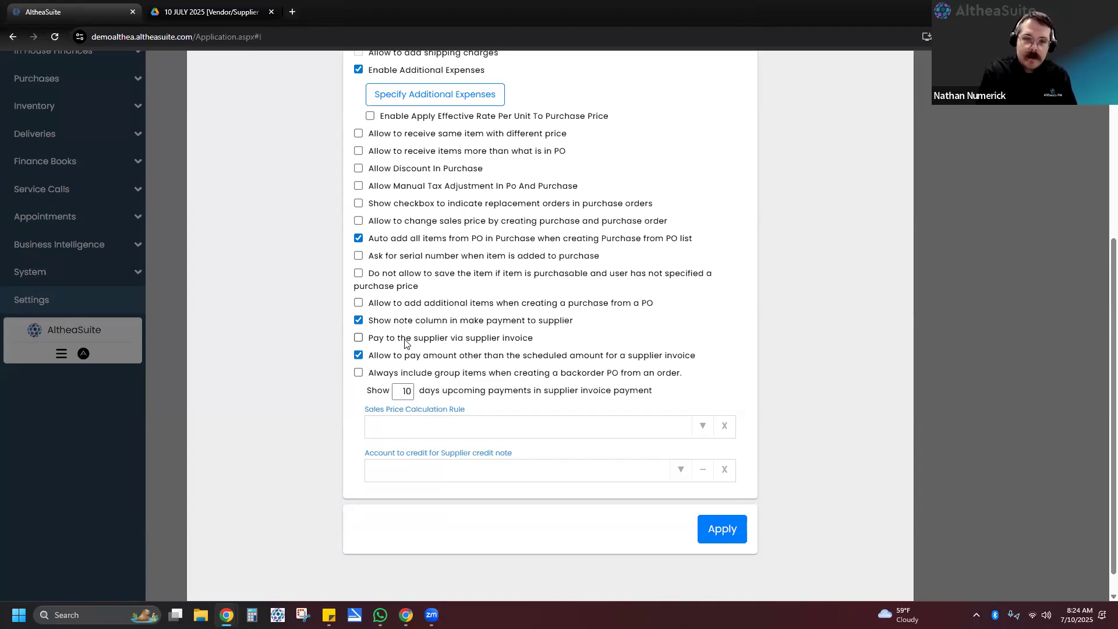
pyautogui.click(406, 343)
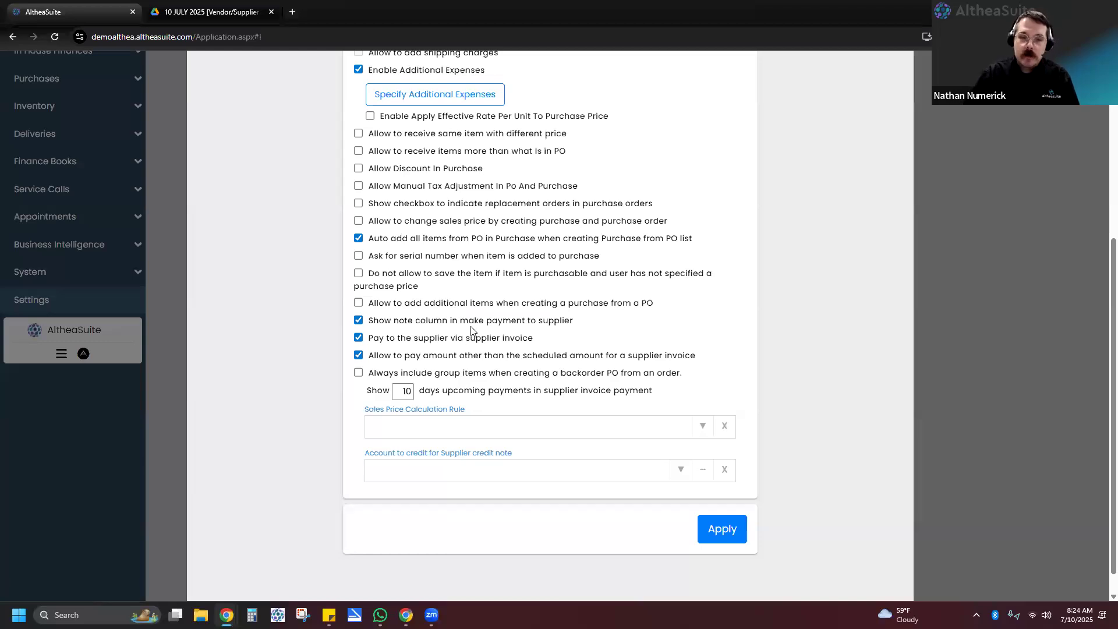
# Step: Set the upcoming payments shown in supplier invoice payment to 30 days
pyautogui.doubleClick(397, 391)
pyautogui.write('30')
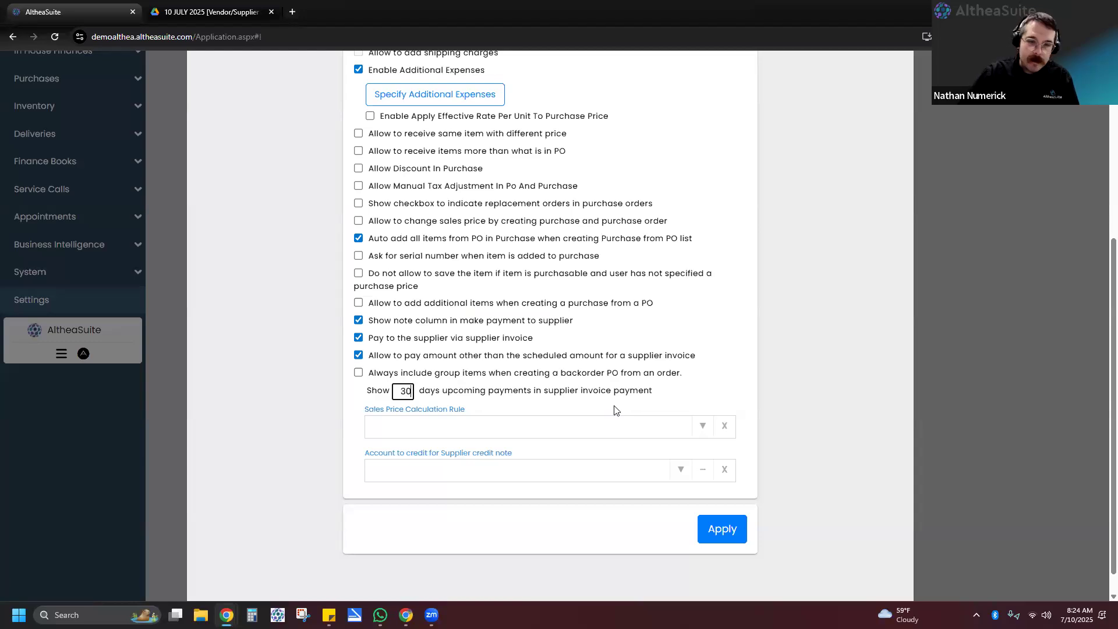
pyautogui.press('Tab')
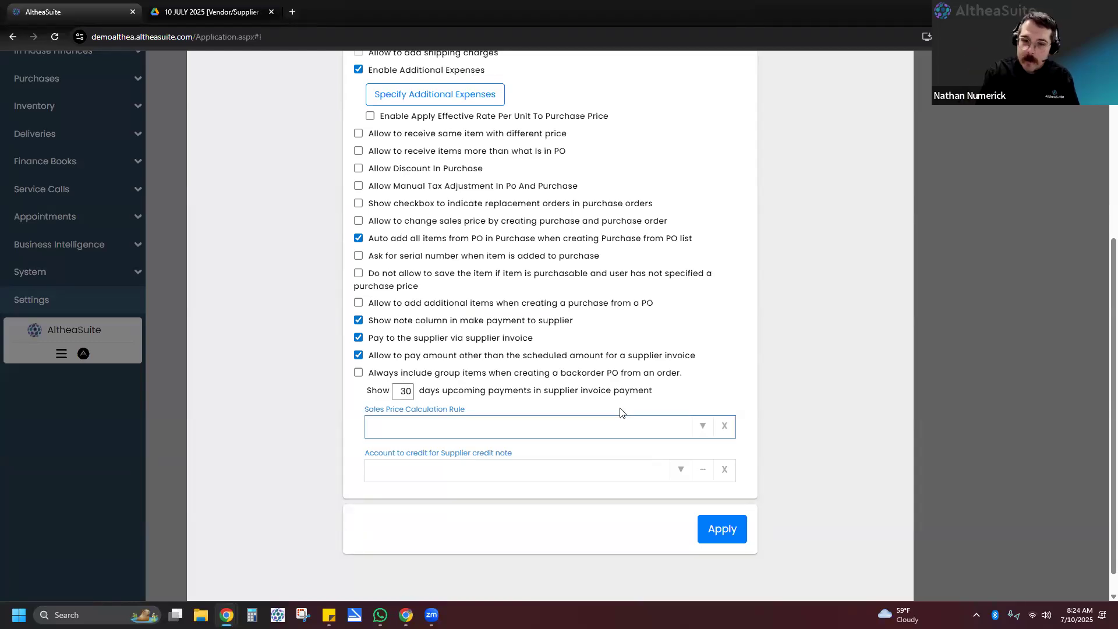
# Step: Set the upcoming payments shown in supplier invoice payment to 7 days and apply the purchase settings
pyautogui.click(399, 392)
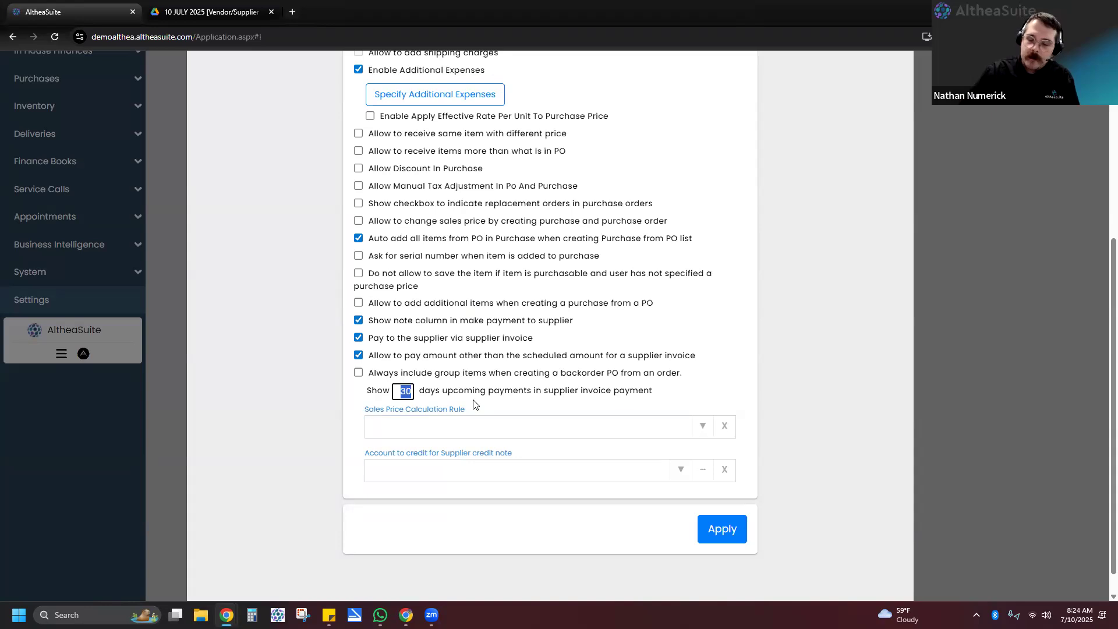
pyautogui.write('7')
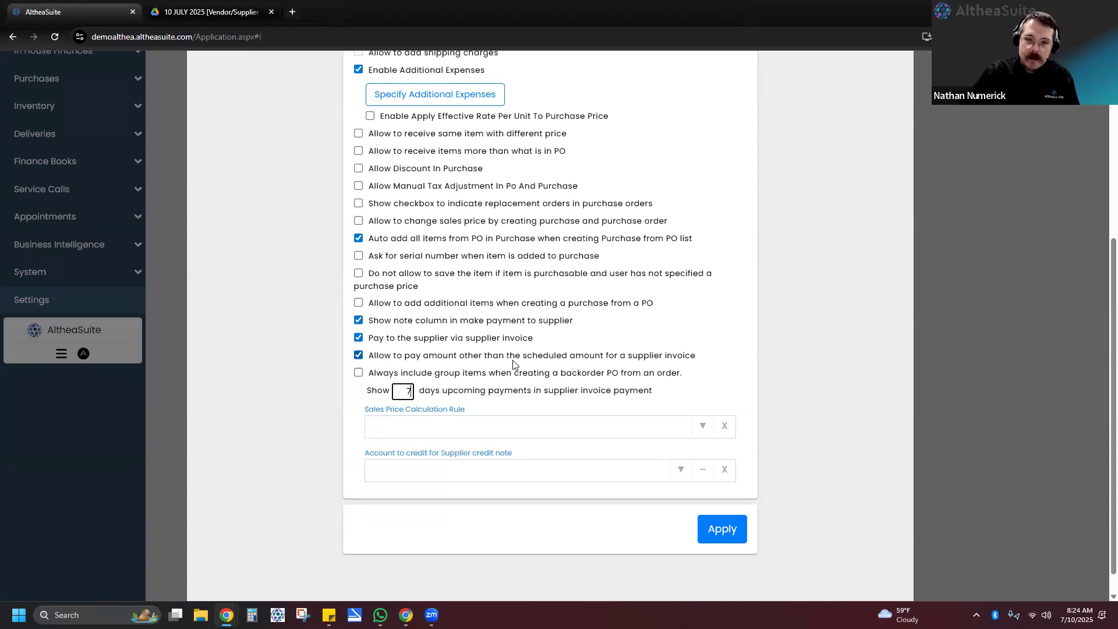
pyautogui.moveTo(406, 389); pyautogui.dragTo(414, 390)
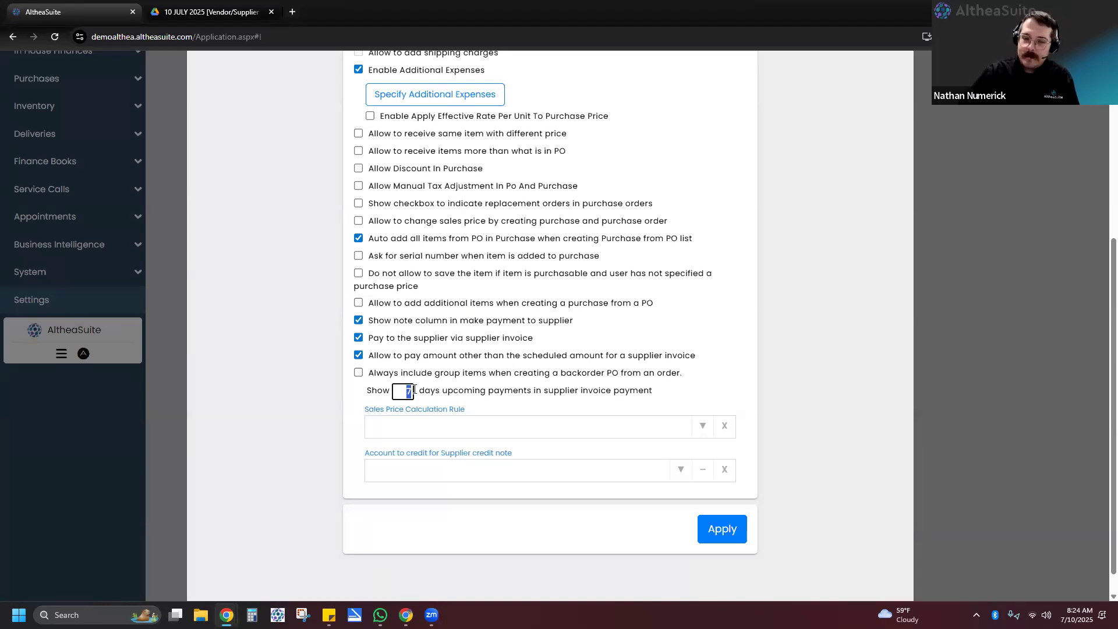
pyautogui.click(741, 533)
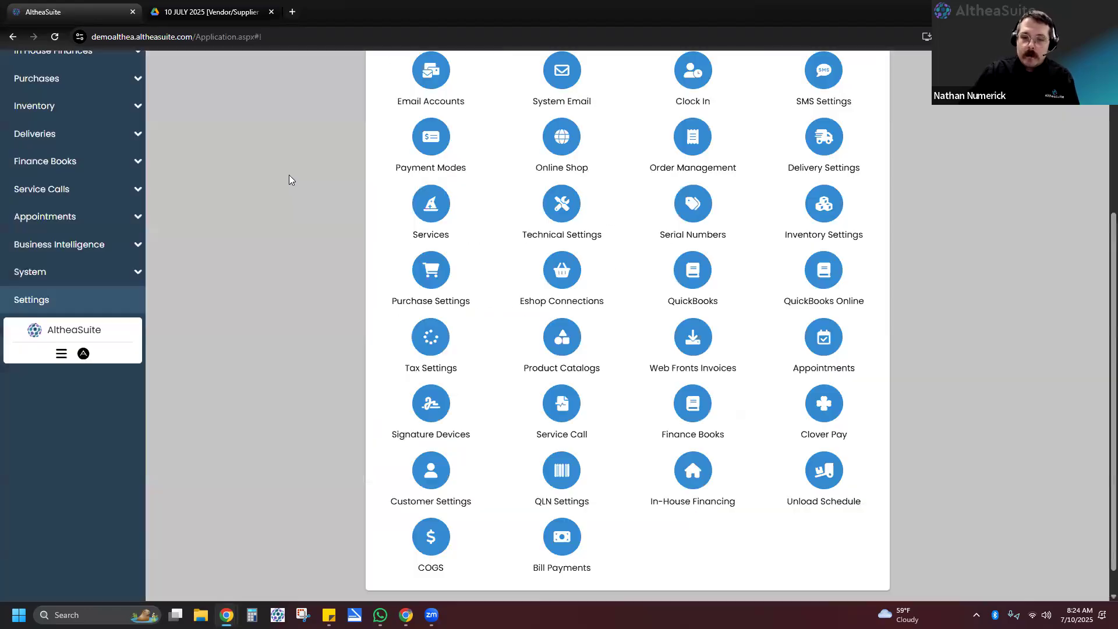
pyautogui.scroll(7, 96, 233)
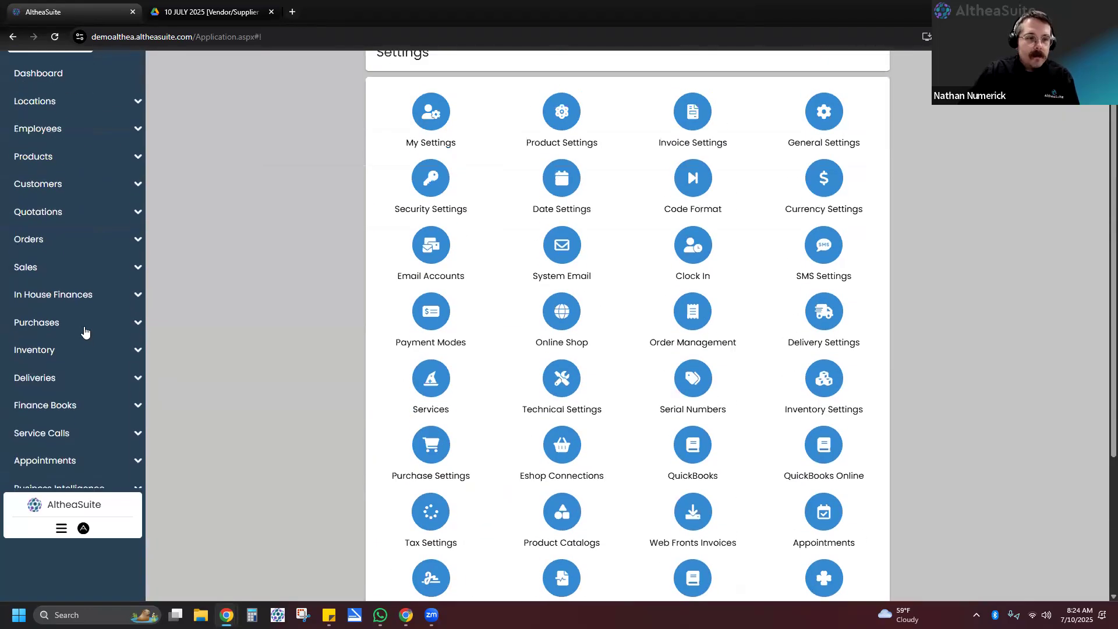
pyautogui.click(97, 324)
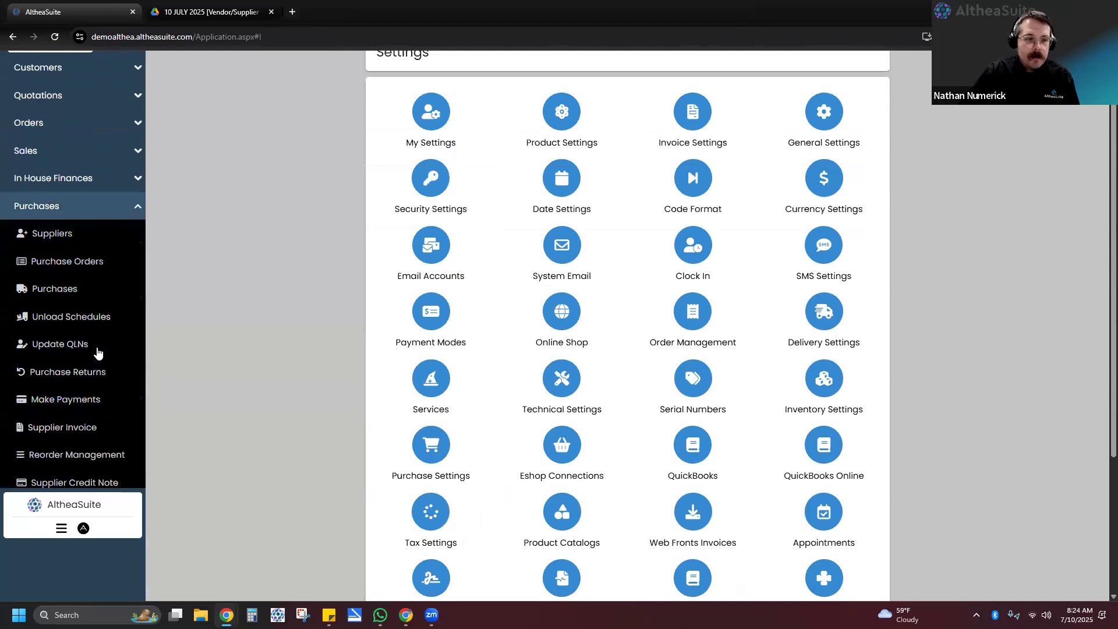
pyautogui.scroll(-1, 105, 327)
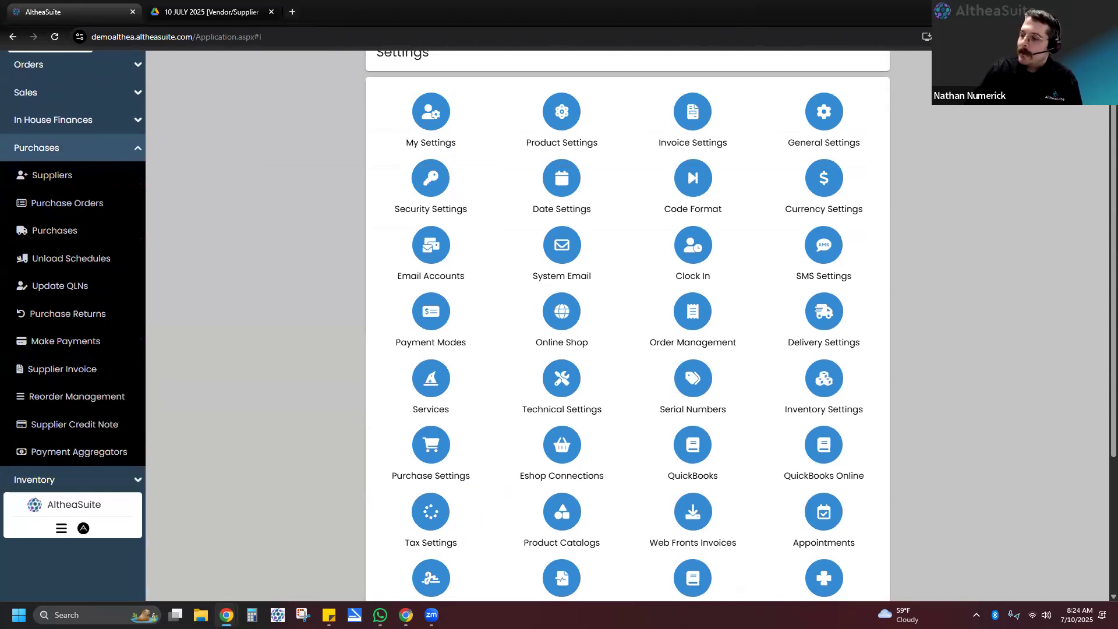
pyautogui.click(380, 615)
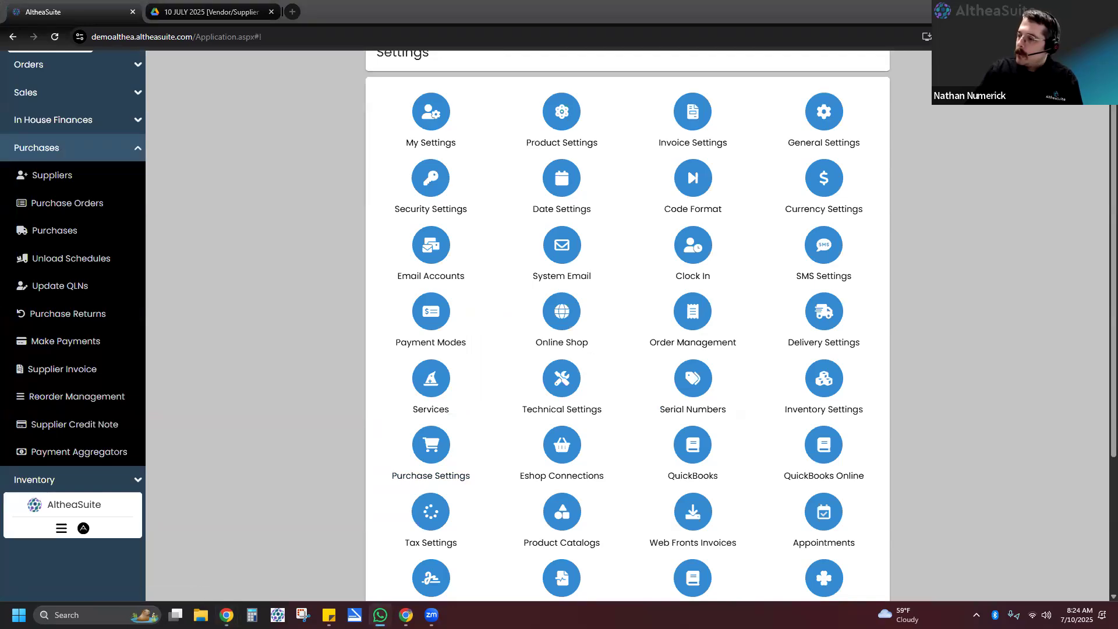
pyautogui.scroll(1, 105, 287)
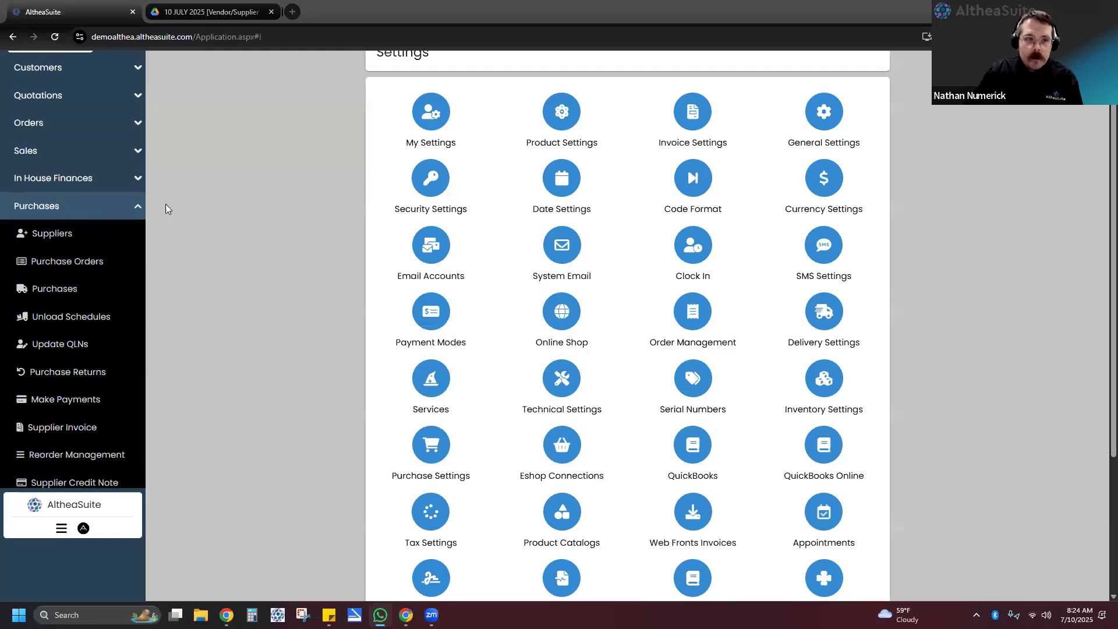
# Step: Open the Serial Numbers list of the Inventory section
pyautogui.click(120, 208)
pyautogui.click(45, 282)
pyautogui.scroll(-3, 90, 335)
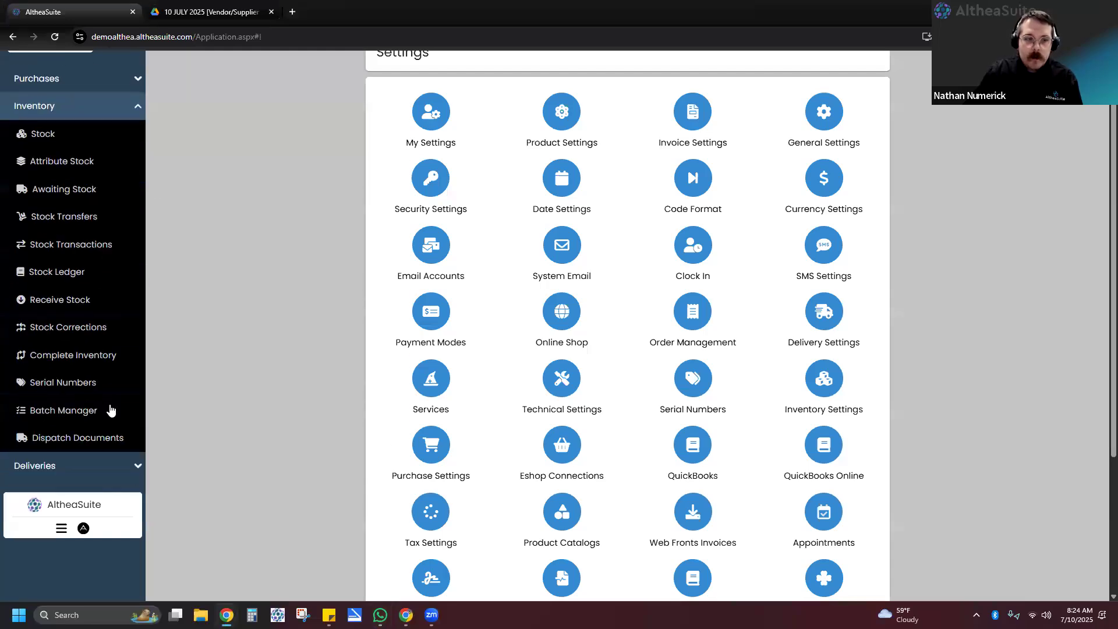
pyautogui.click(89, 384)
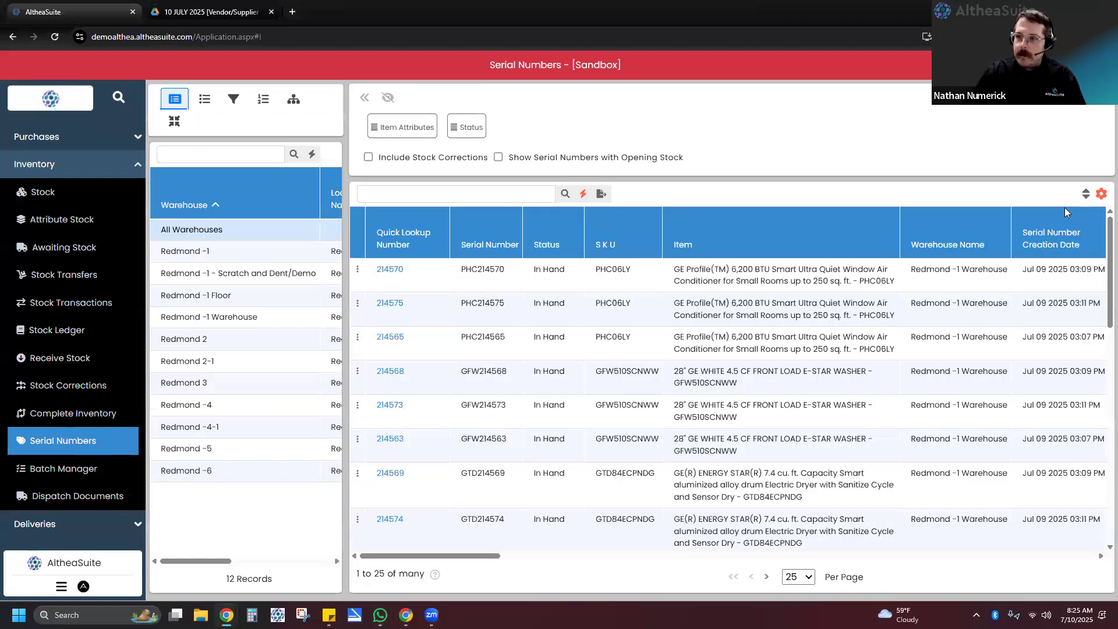
# Step: Reset the column layout of the Serial Numbers grid to default
pyautogui.click(1101, 197)
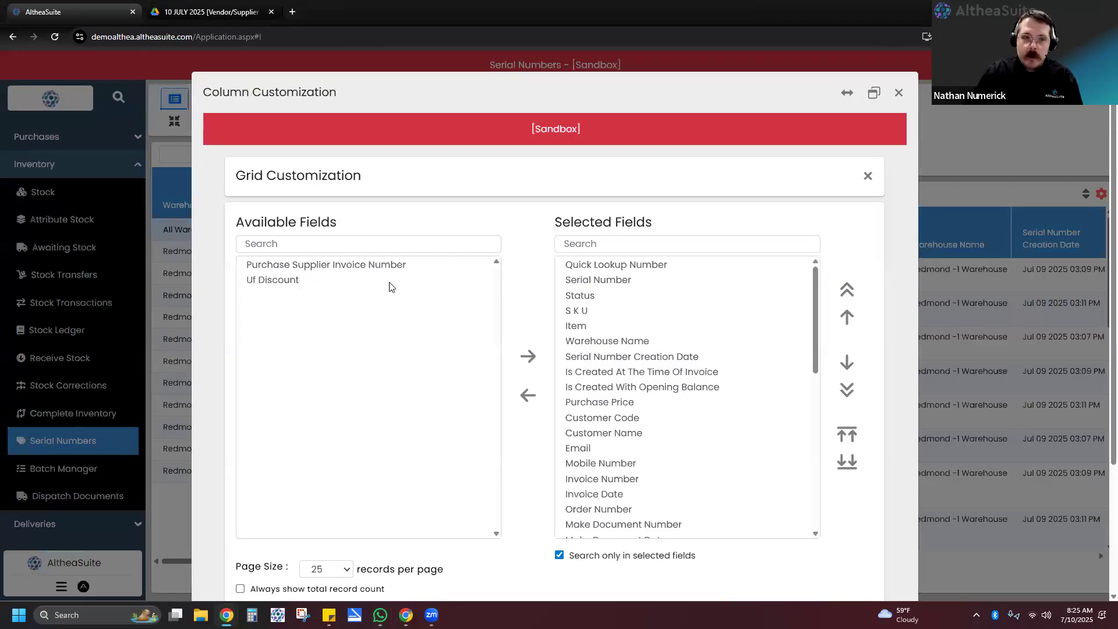
pyautogui.moveTo(302, 266); pyautogui.dragTo(483, 365)
pyautogui.scroll(-2, 266, 489)
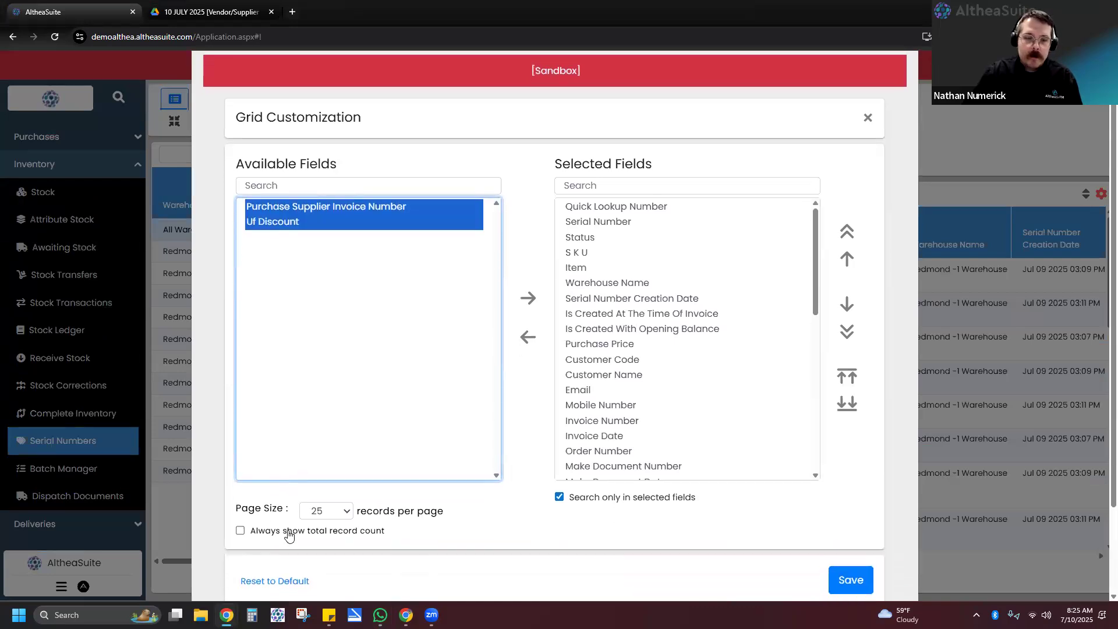
pyautogui.click(264, 523)
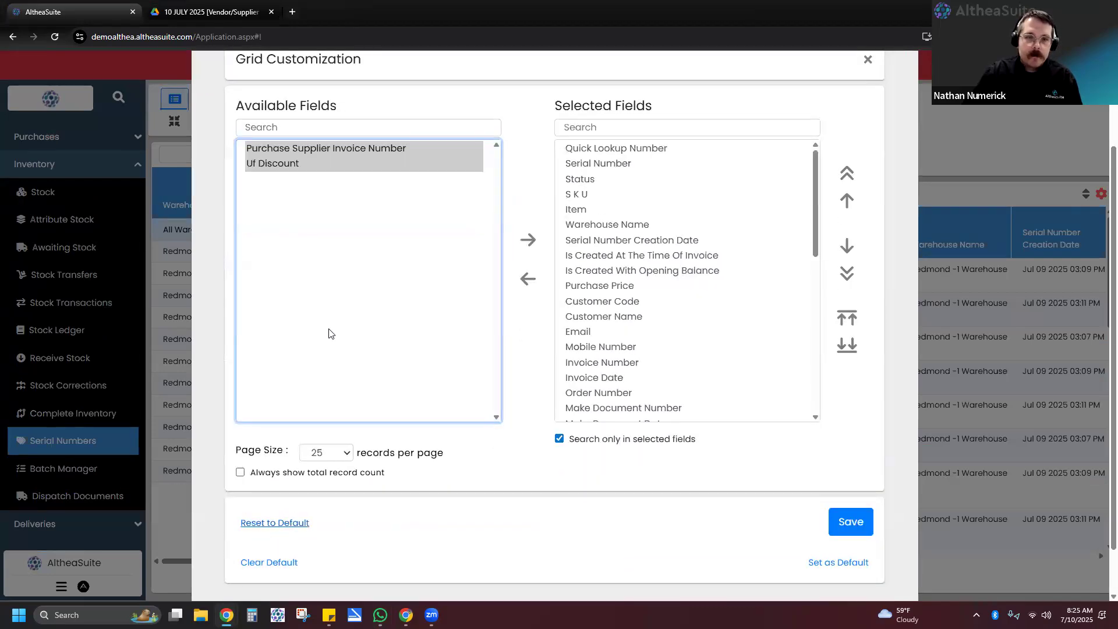
pyautogui.click(441, 221)
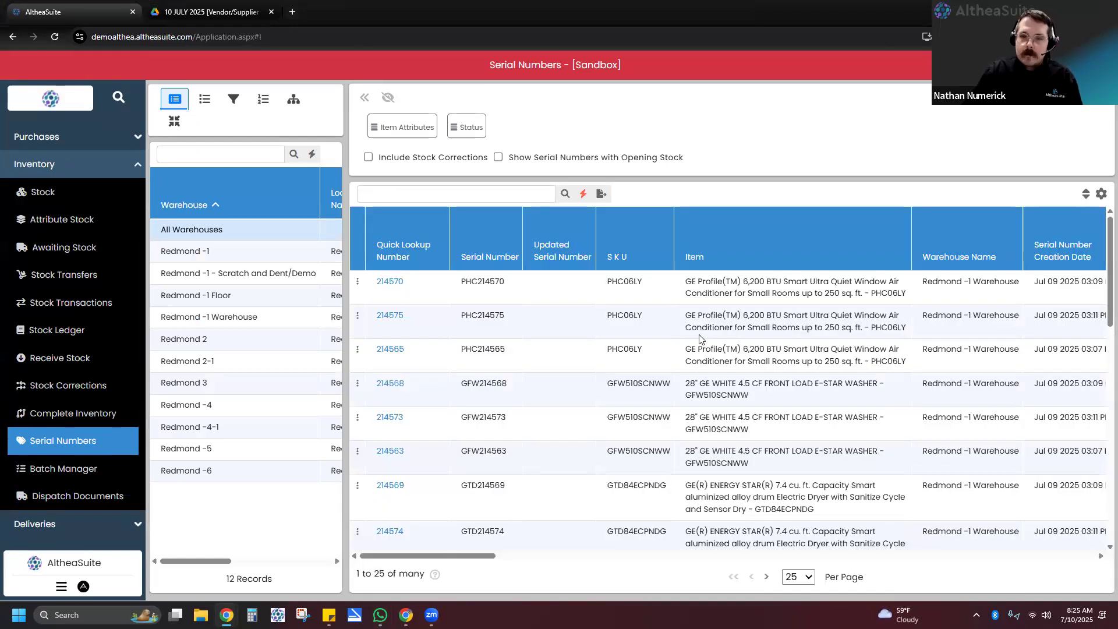
# Step: Find the swivel chairs, rocking recliner and console cabinet among the serial numbers and examine their SKUs and cover attributes
pyautogui.scroll(-10, 572, 391)
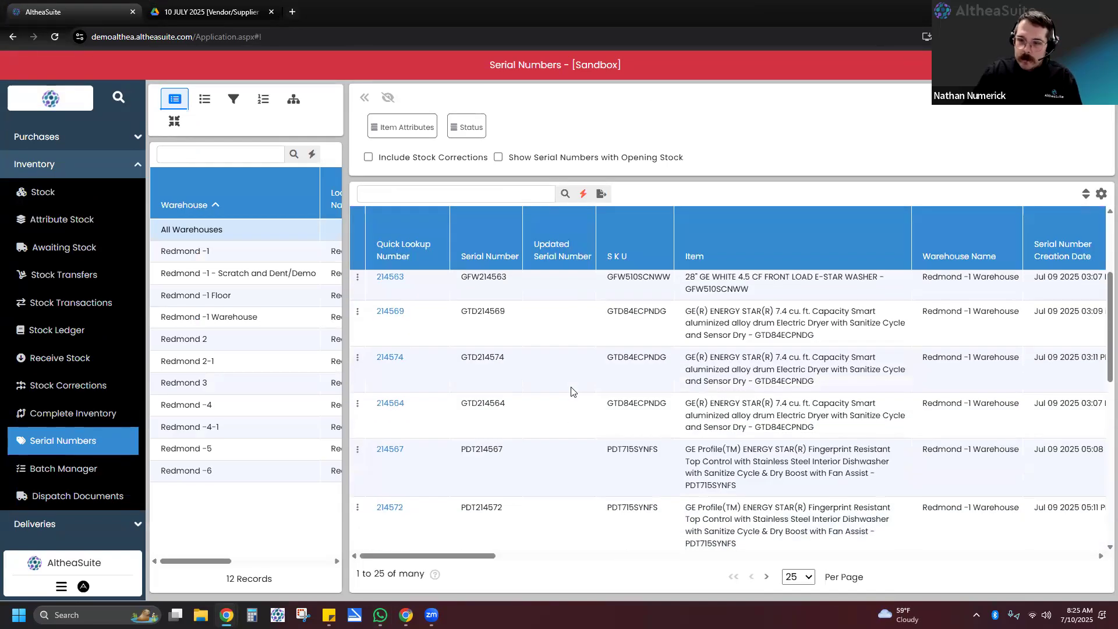
pyautogui.scroll(-3, 571, 392)
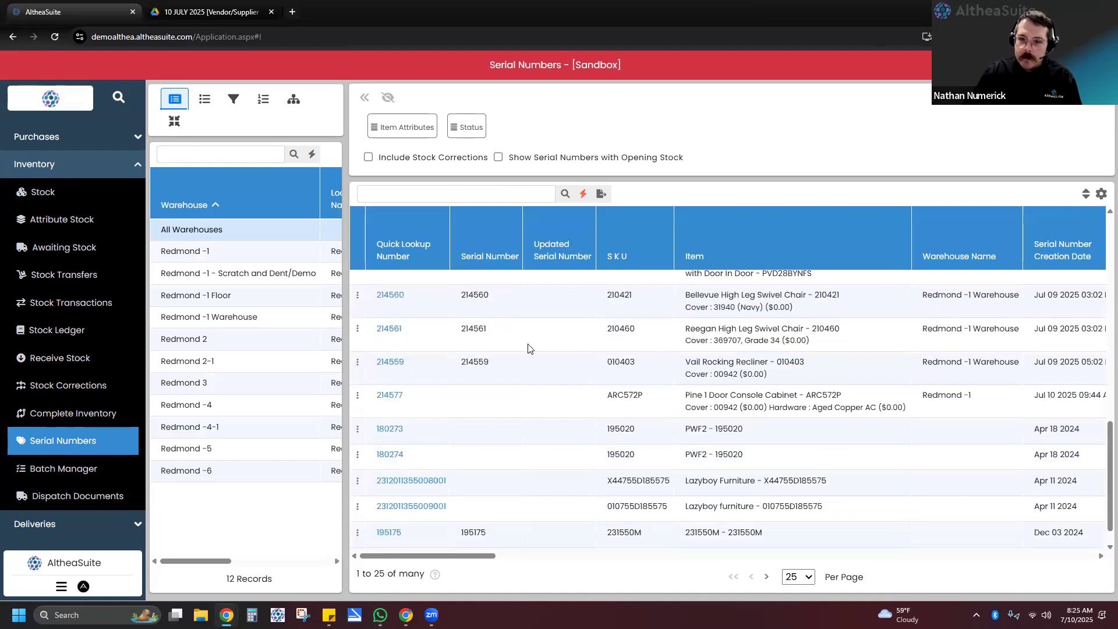
pyautogui.hscroll(2, 651, 333)
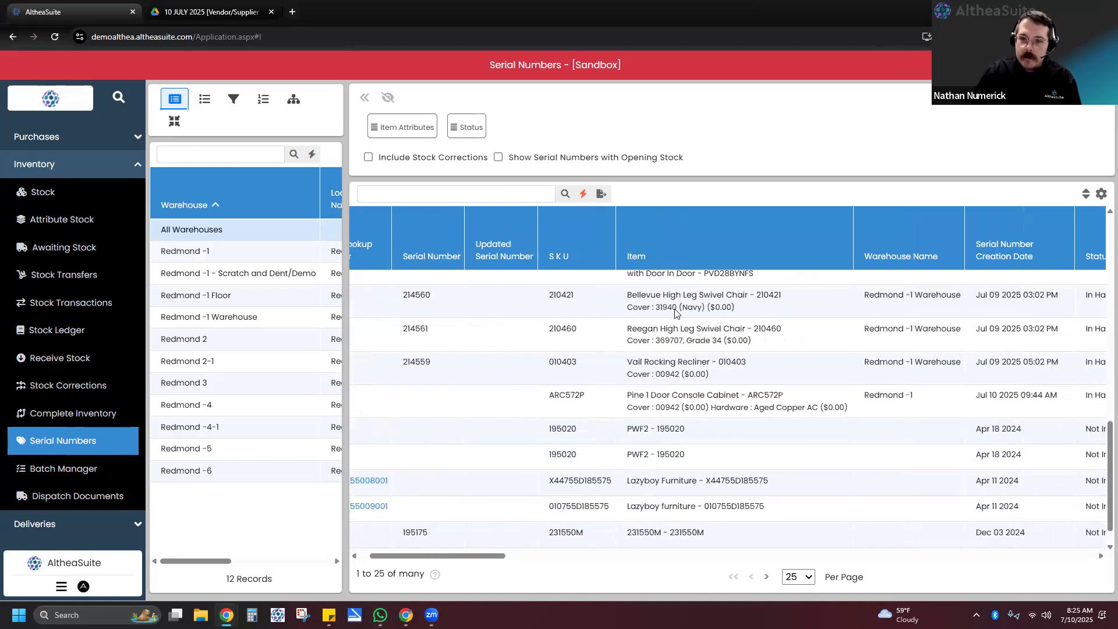
pyautogui.hotkey('ctrl', '+')
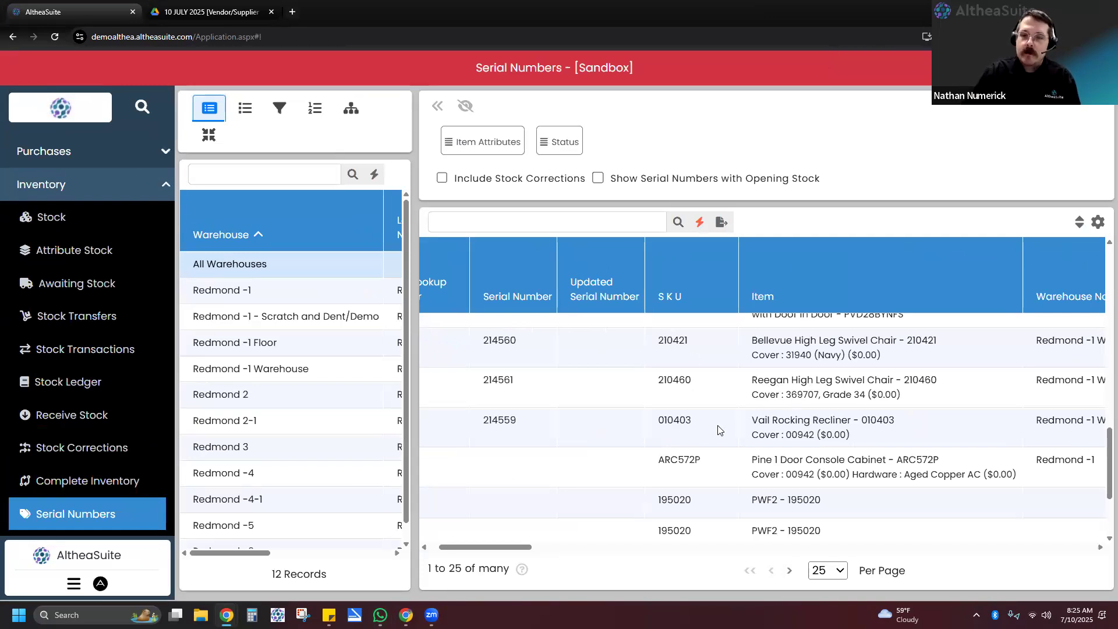
pyautogui.scroll(-1, 787, 411)
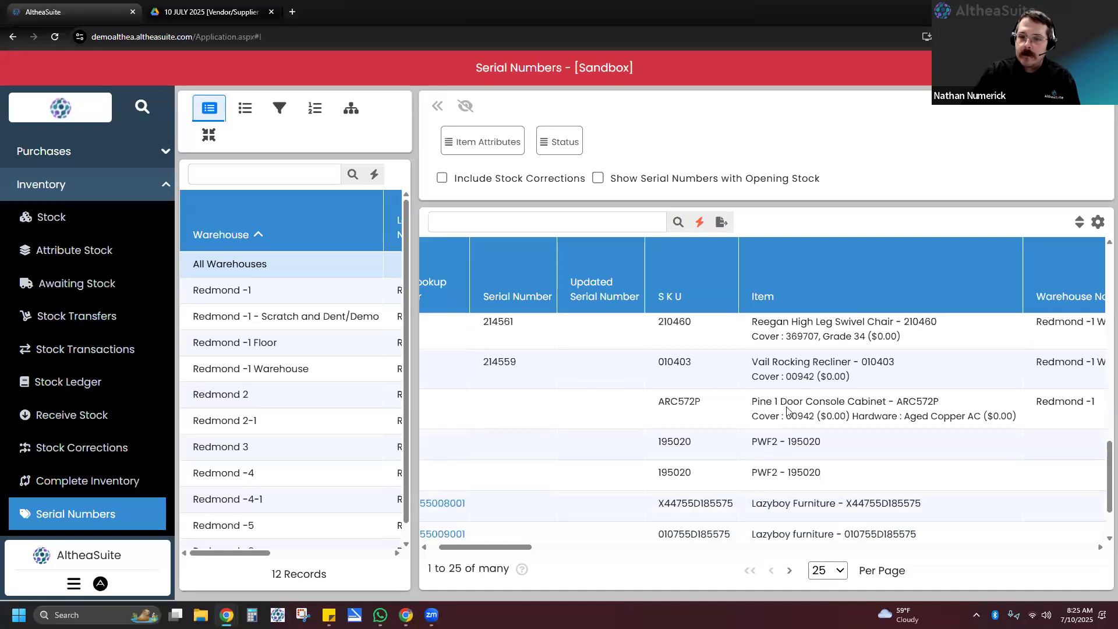
pyautogui.hscroll(-2, 664, 389)
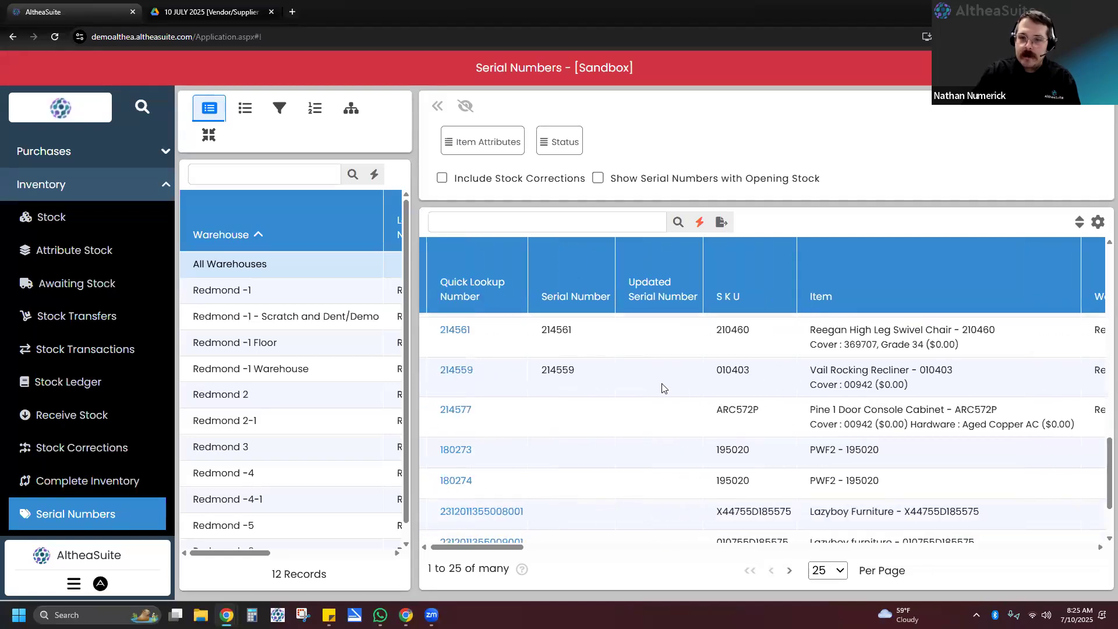
pyautogui.scroll(1, 664, 389)
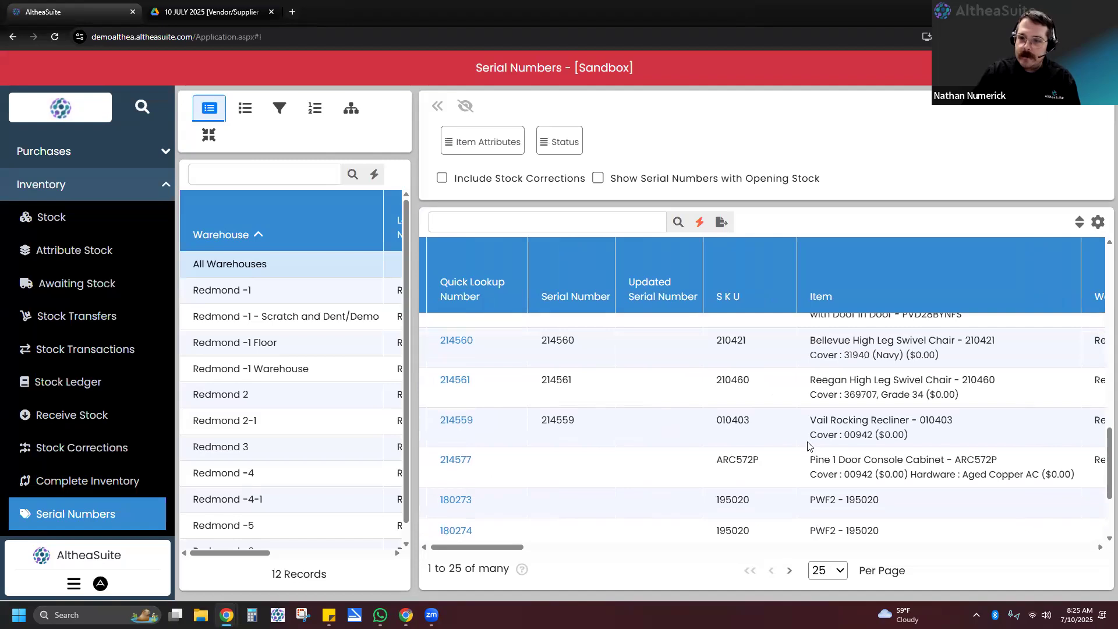
pyautogui.hscroll(2, 809, 446)
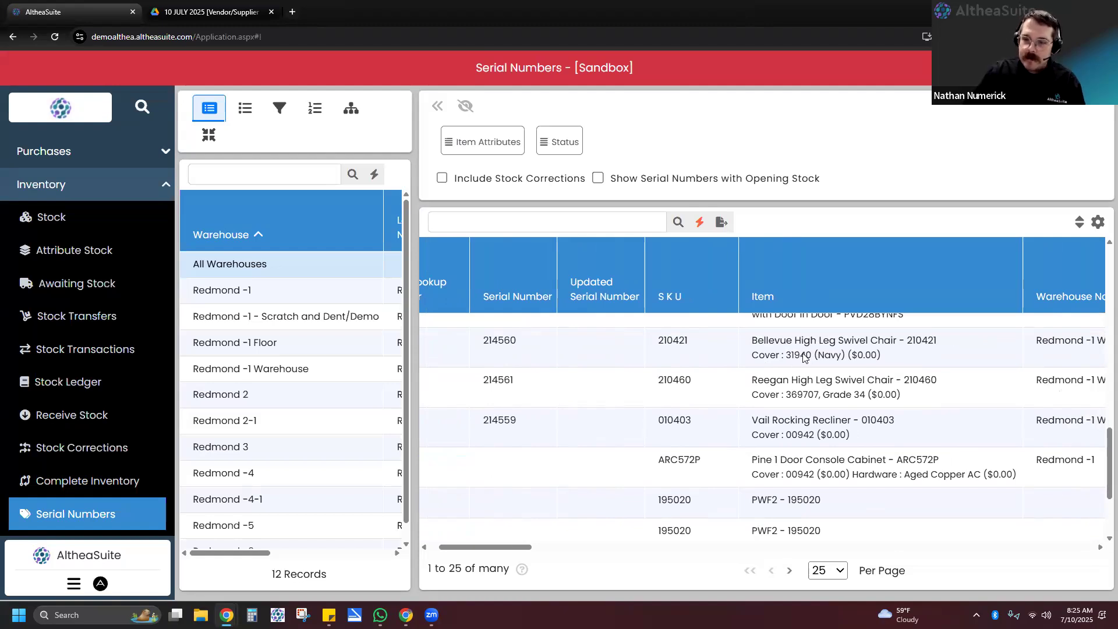
# Step: Examine the purchase price, PO number, purchase number, supplier and supplier invoice number of the furniture serial numbers
pyautogui.hscroll(10, 846, 343)
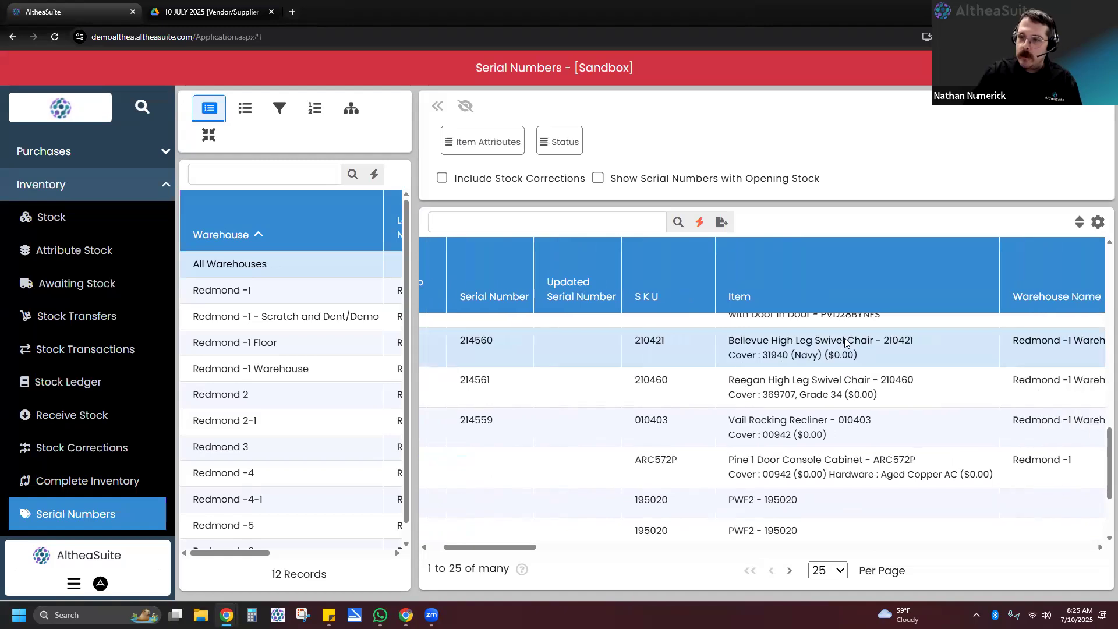
pyautogui.hscroll(8, 846, 343)
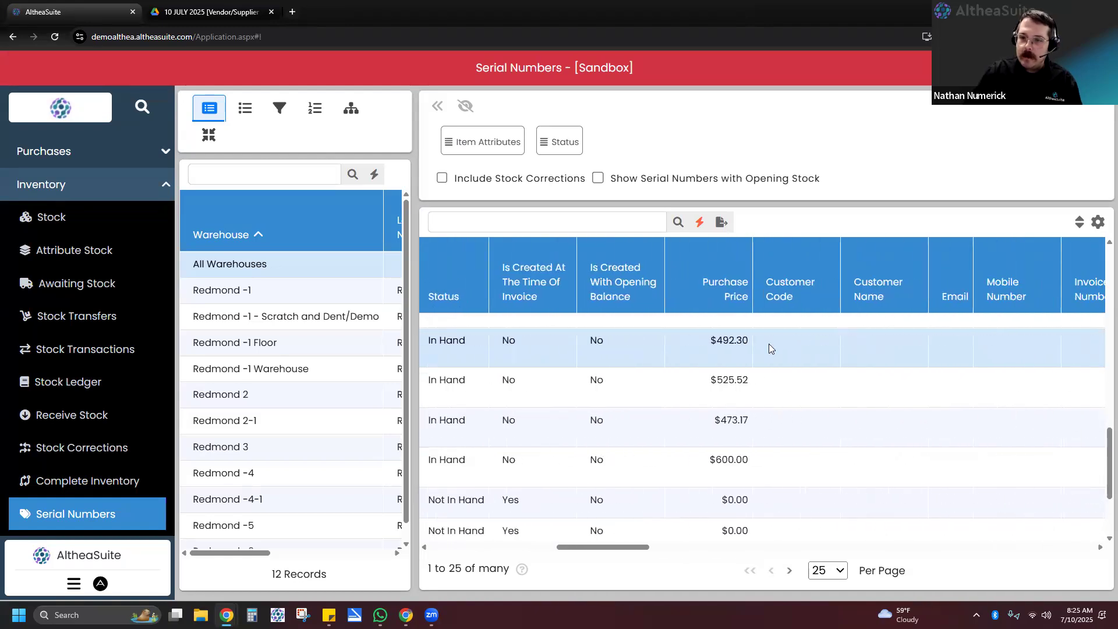
pyautogui.hscroll(8, 698, 369)
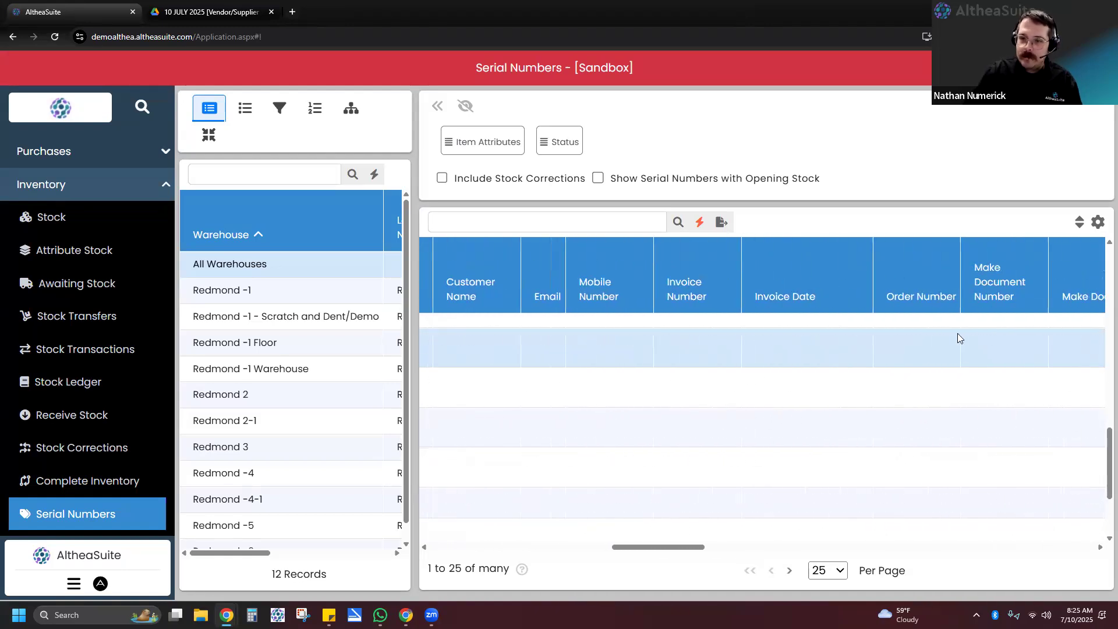
pyautogui.hscroll(2, 816, 344)
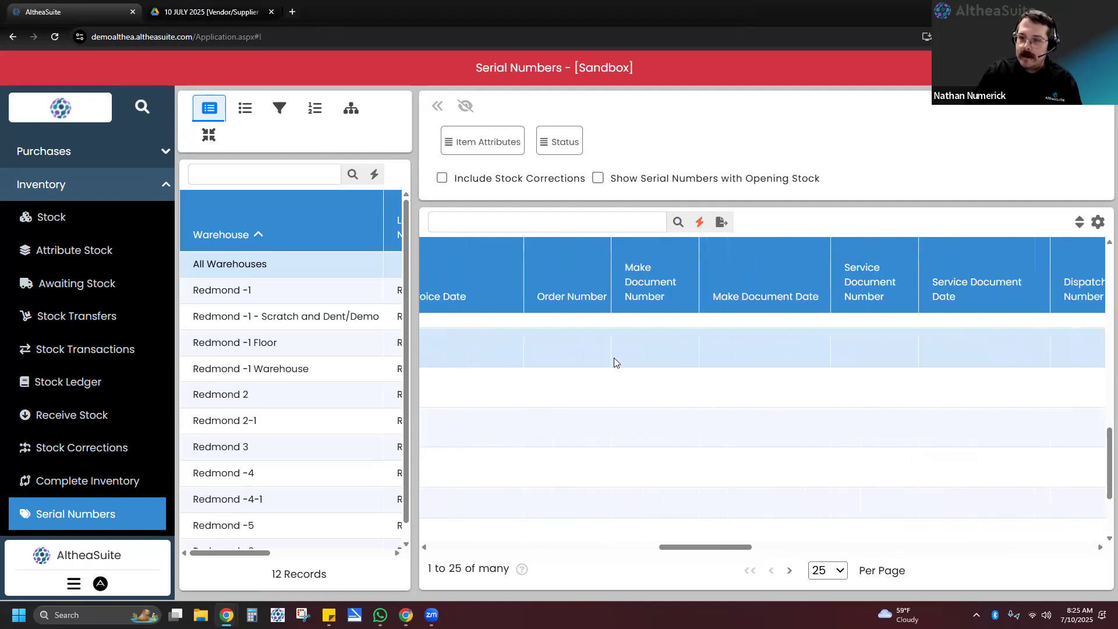
pyautogui.hscroll(6, 614, 357)
pyautogui.hscroll(6, 614, 362)
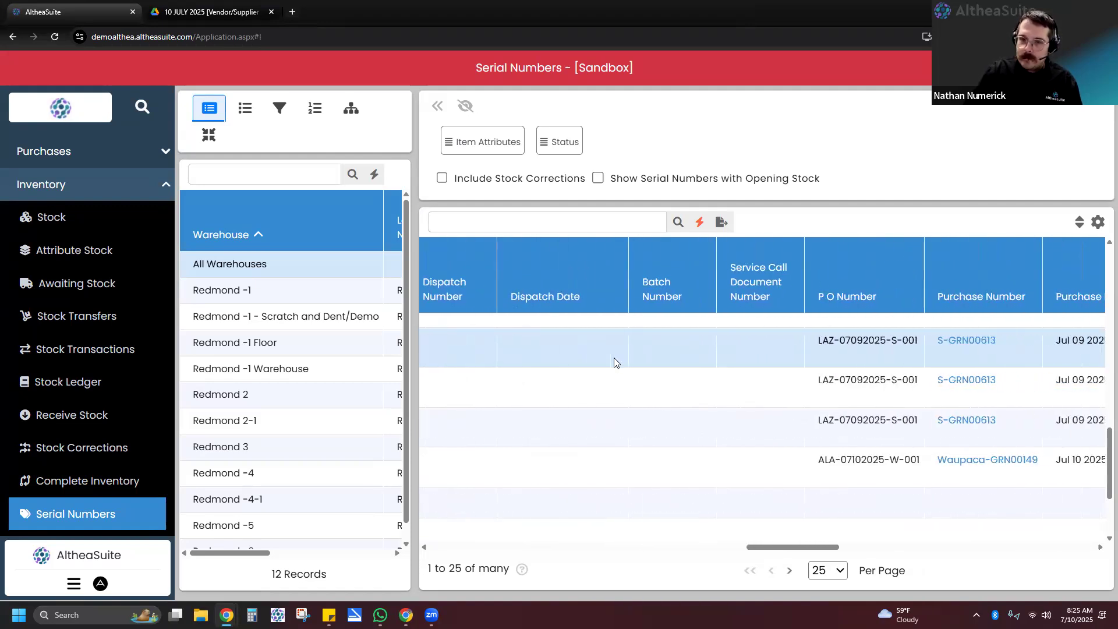
pyautogui.hscroll(4, 614, 362)
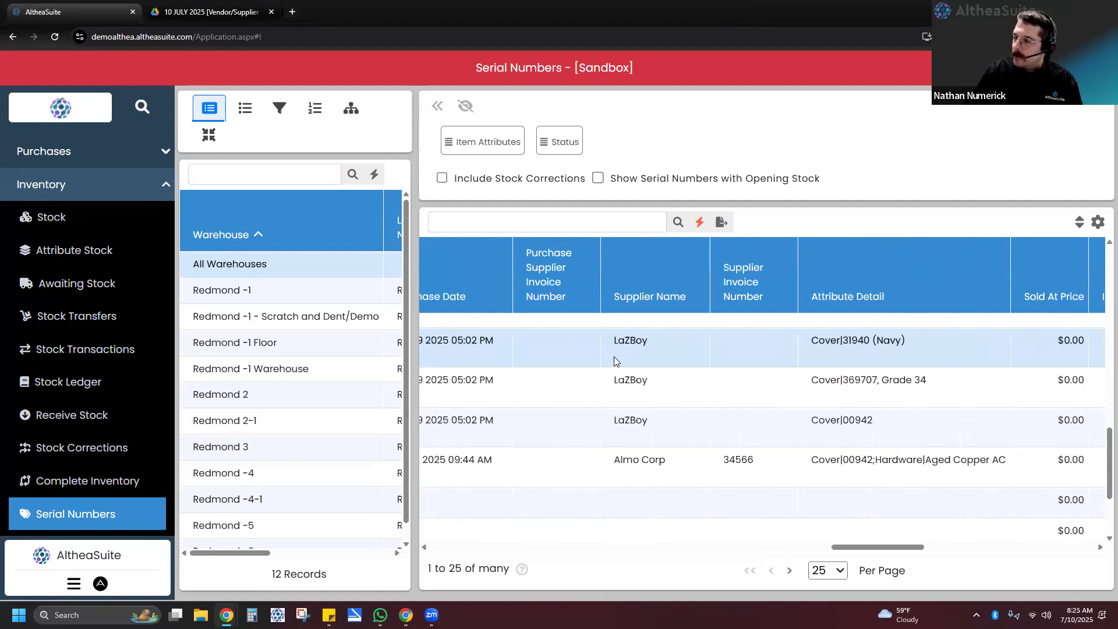
# Step: Review the furniture items' purchase prices again and return to their quick lookup numbers at a smaller page zoom
pyautogui.hscroll(-8, 614, 361)
pyautogui.hscroll(-8, 613, 356)
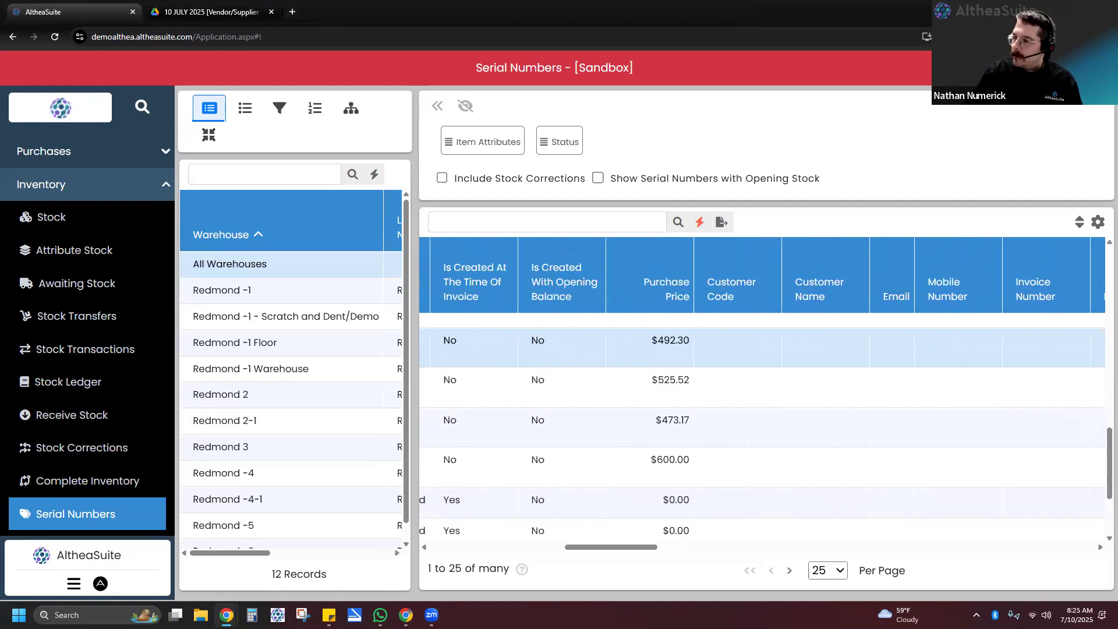
pyautogui.hotkey('alt', 'Tab')
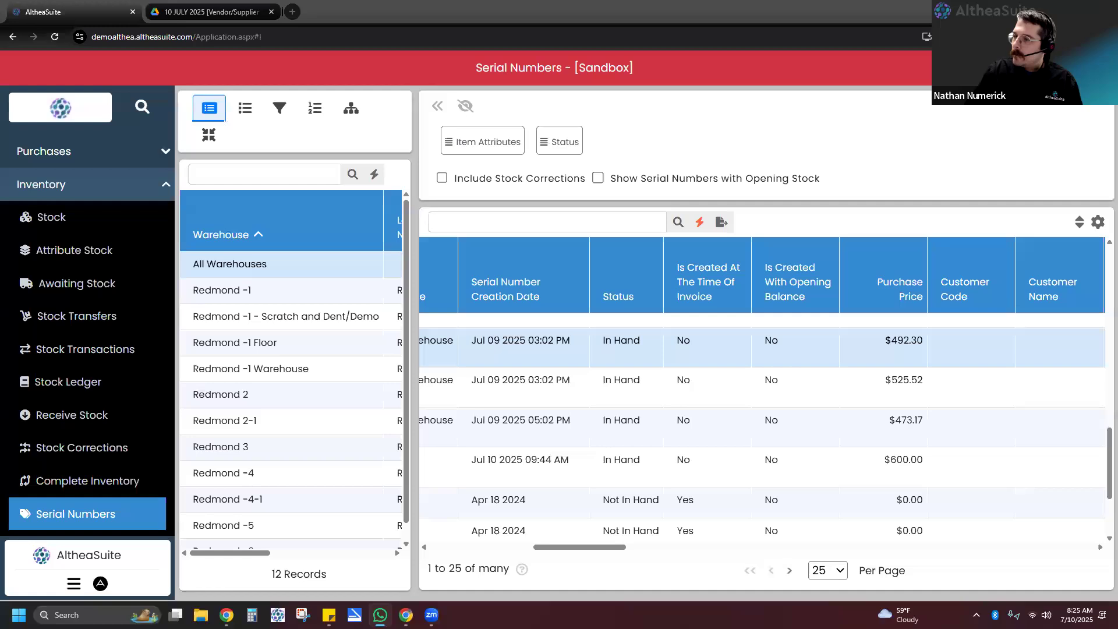
pyautogui.hotkey('ctrl', '-')
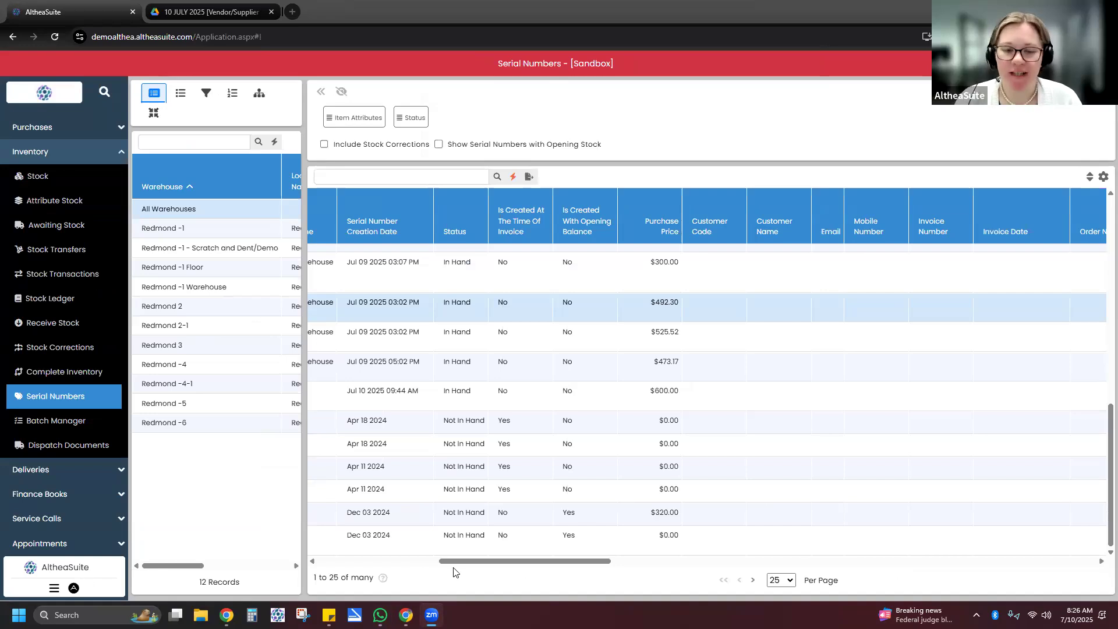
pyautogui.moveTo(452, 562); pyautogui.dragTo(326, 563)
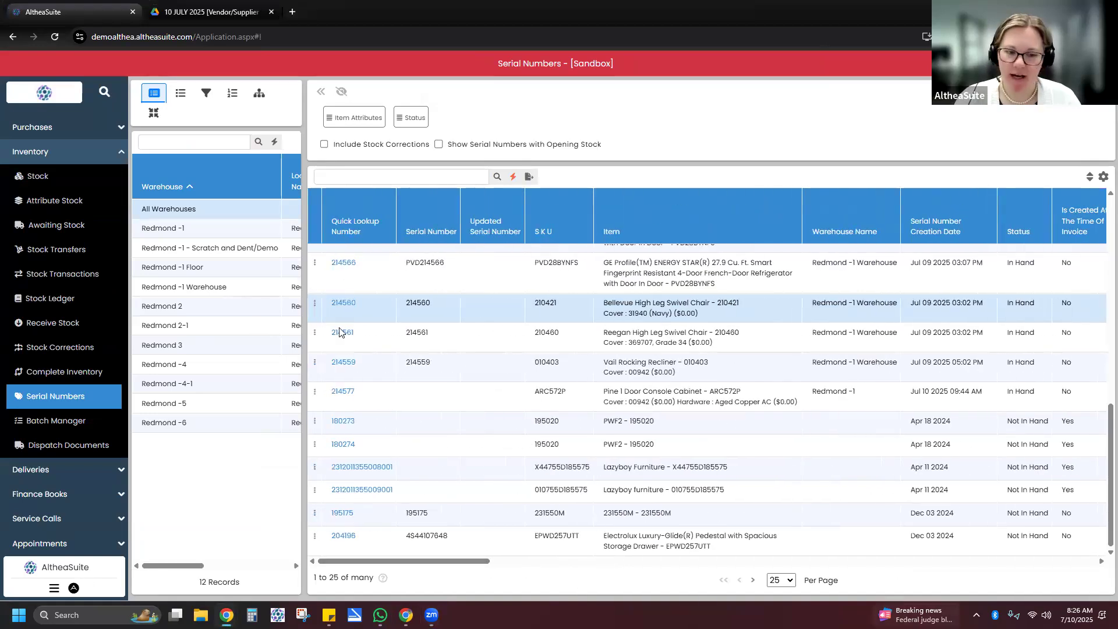